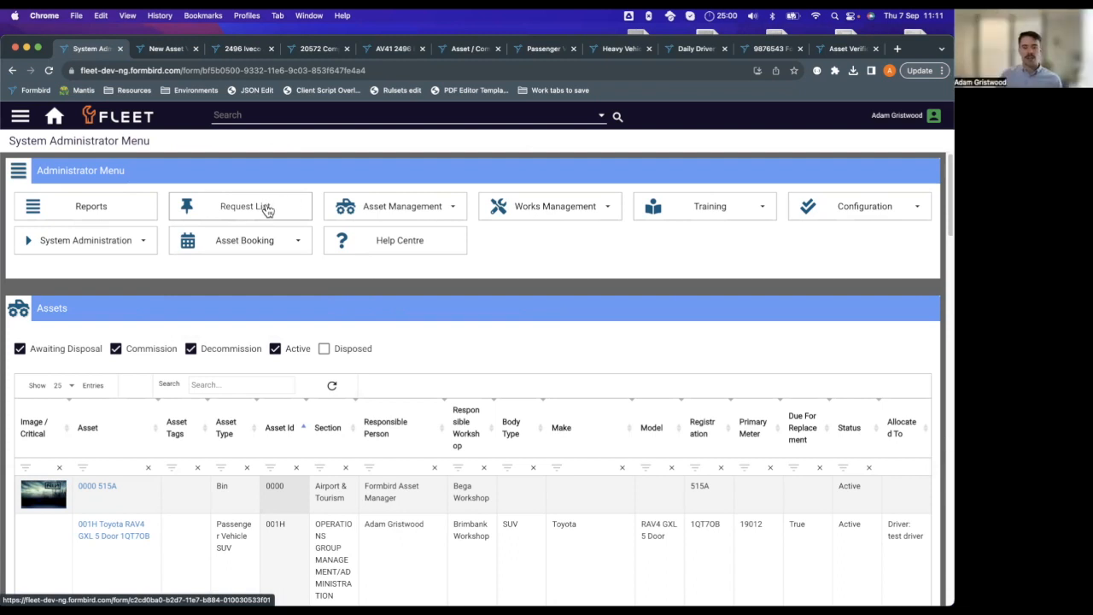
Open a New Asset Verification form from the request template list.
left_click(266, 209)
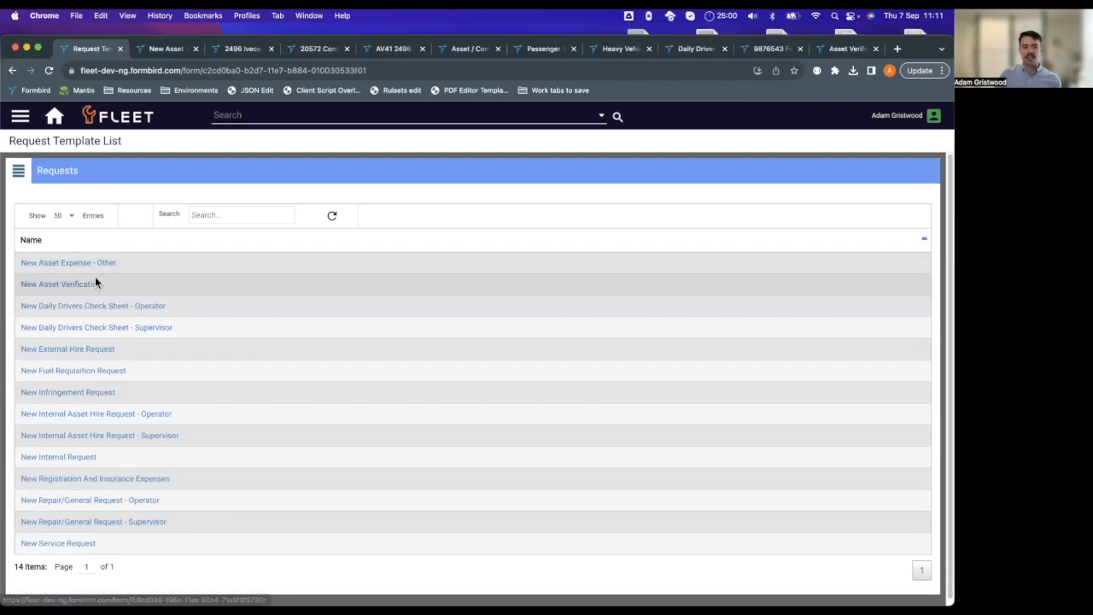
left_click(71, 289)
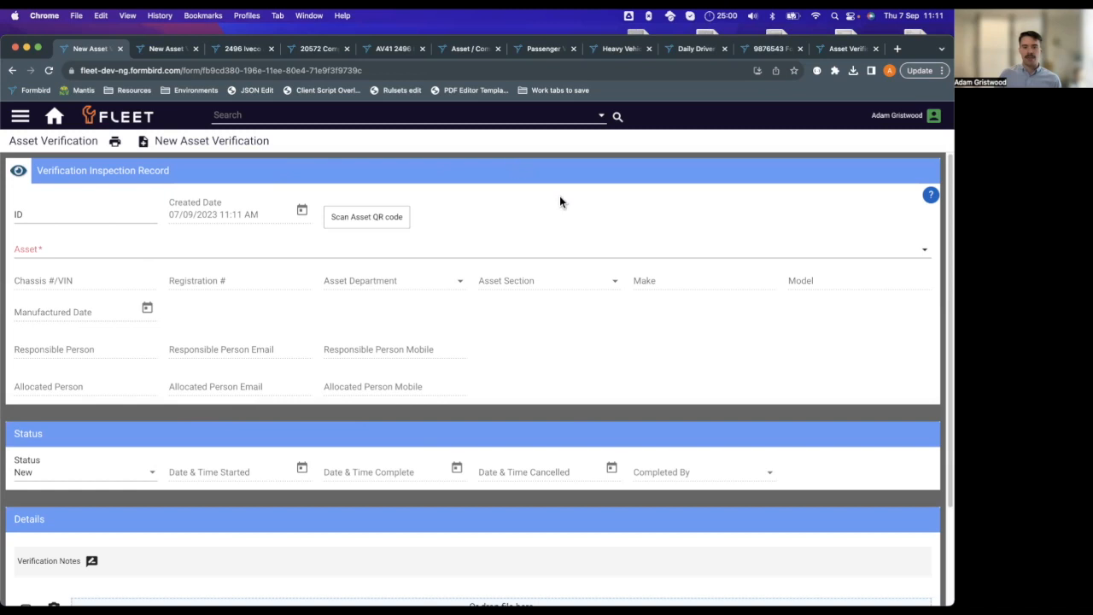
scroll(596, 231, "down", 1)
scroll(589, 273, "up", 1)
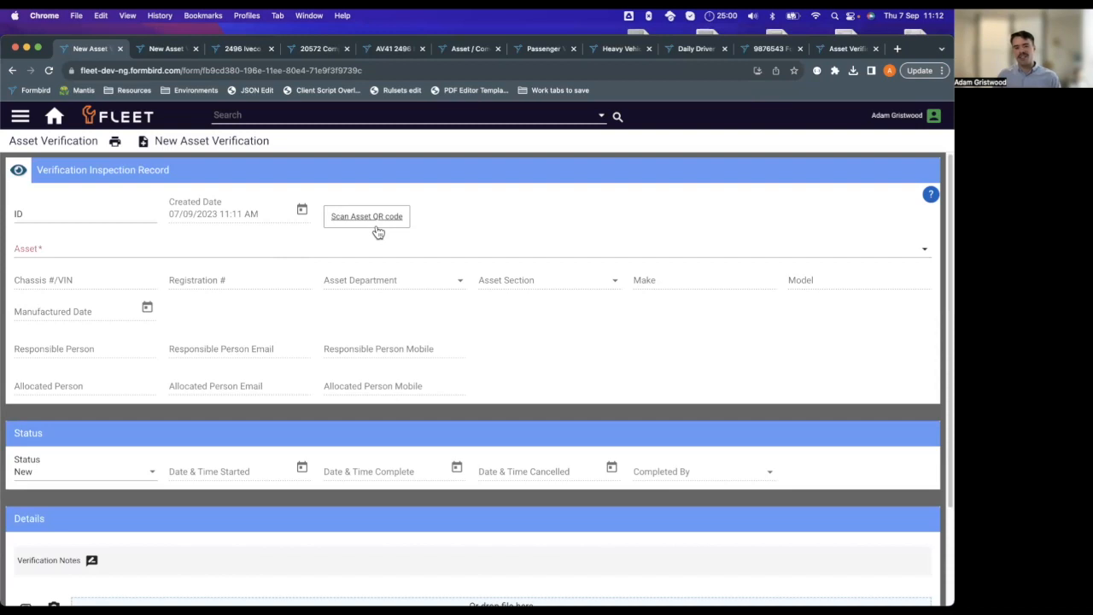
Set the verification's asset to 9876543 Ford Ranger XL ZYX987 and save the new record.
left_click(59, 249)
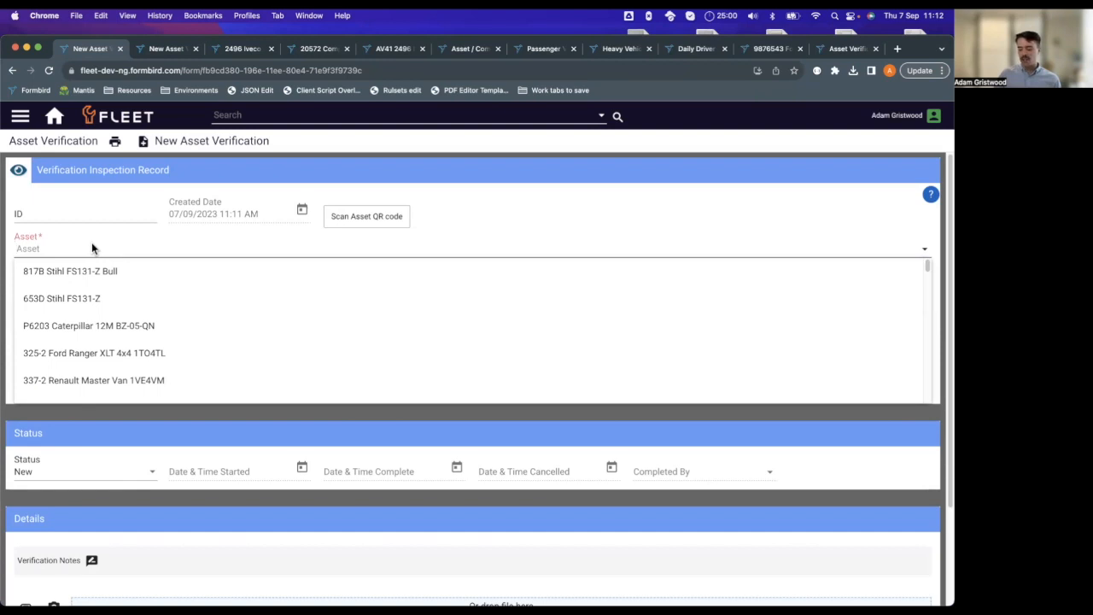
type("98765")
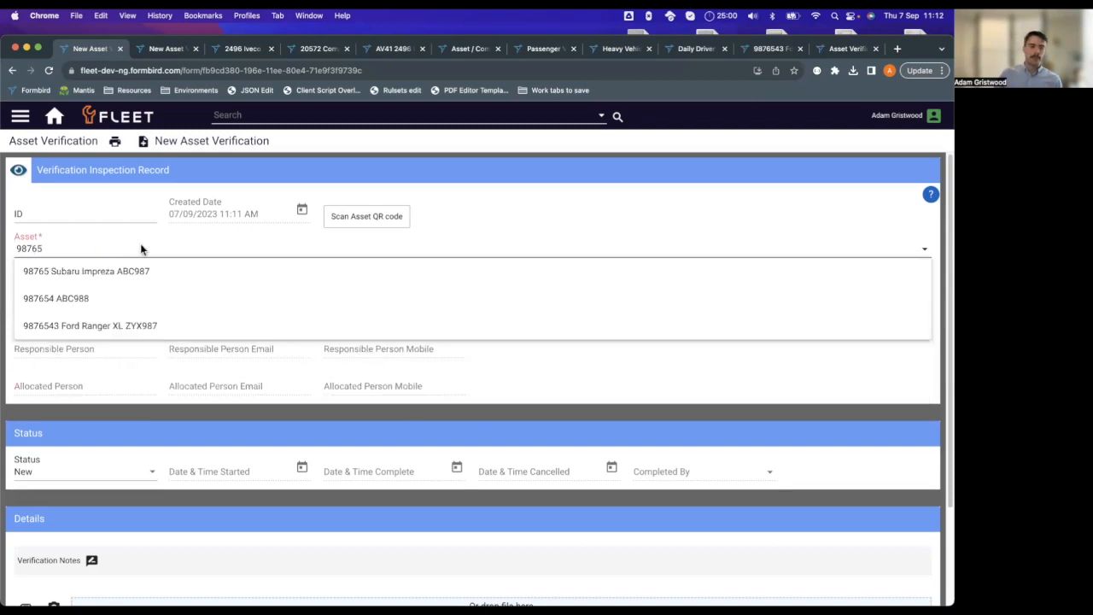
left_click(141, 331)
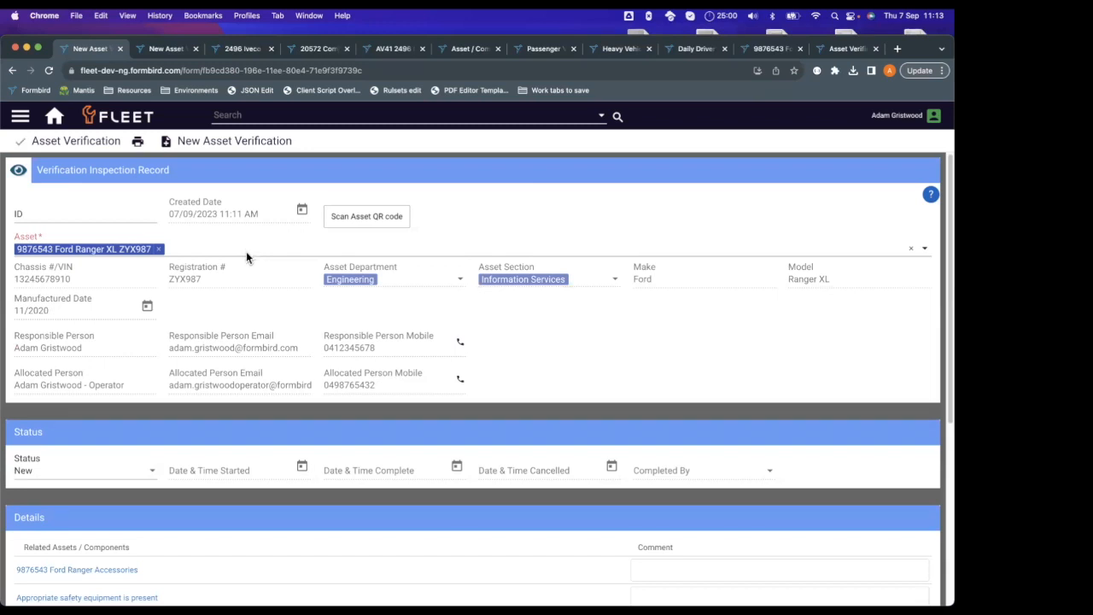
scroll(452, 213, "down", 2)
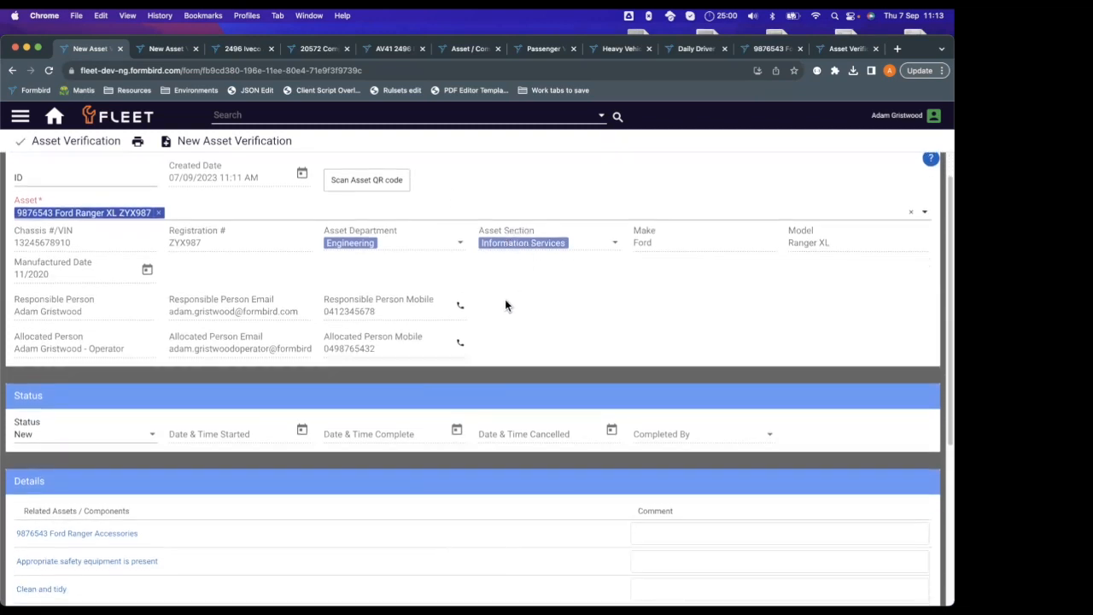
scroll(552, 273, "down", 1)
scroll(529, 294, "down", 3)
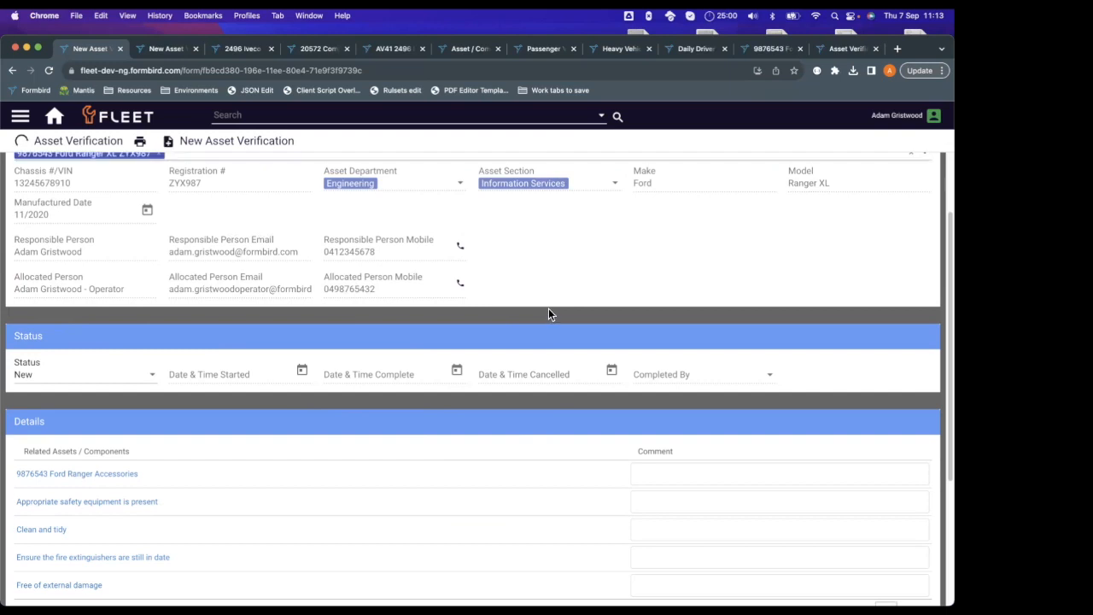
scroll(523, 291, "down", 2)
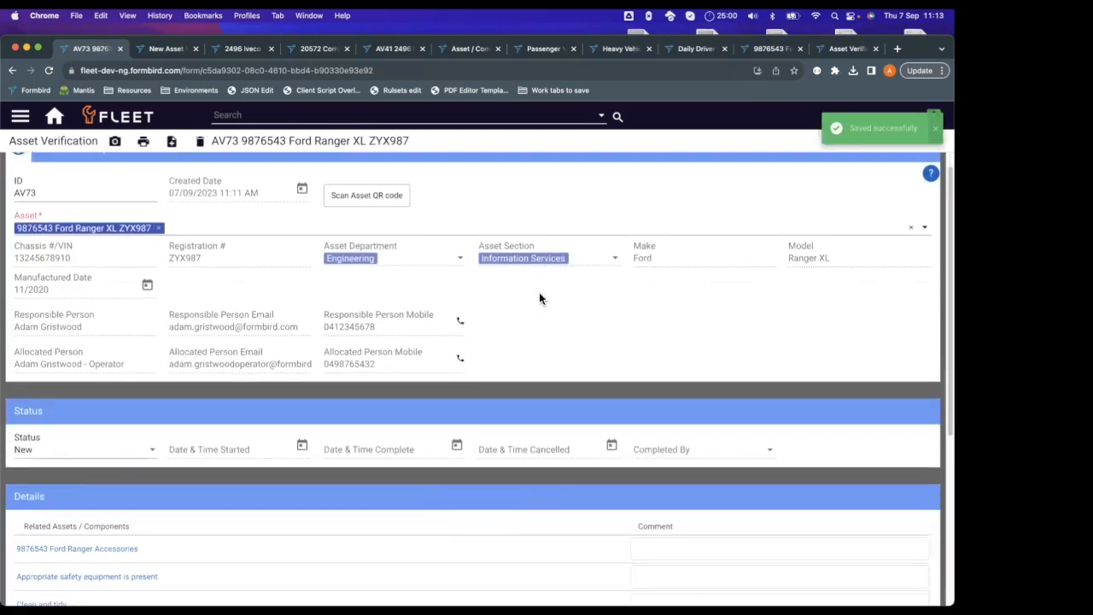
Set the verification record's status to In Progress and save it.
scroll(542, 302, "down", 1)
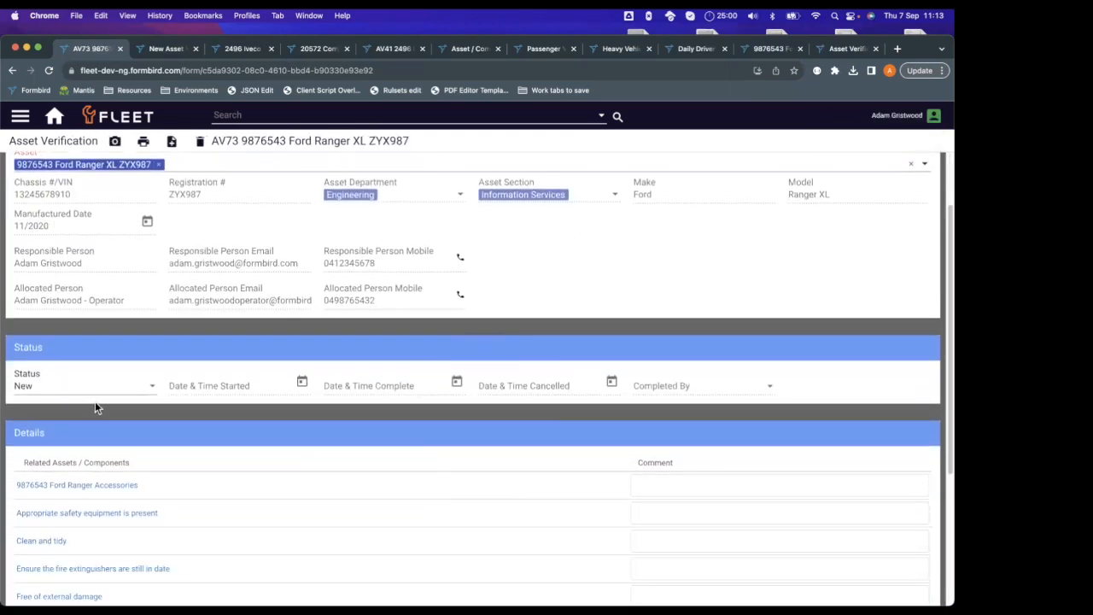
scroll(112, 412, "down", 1)
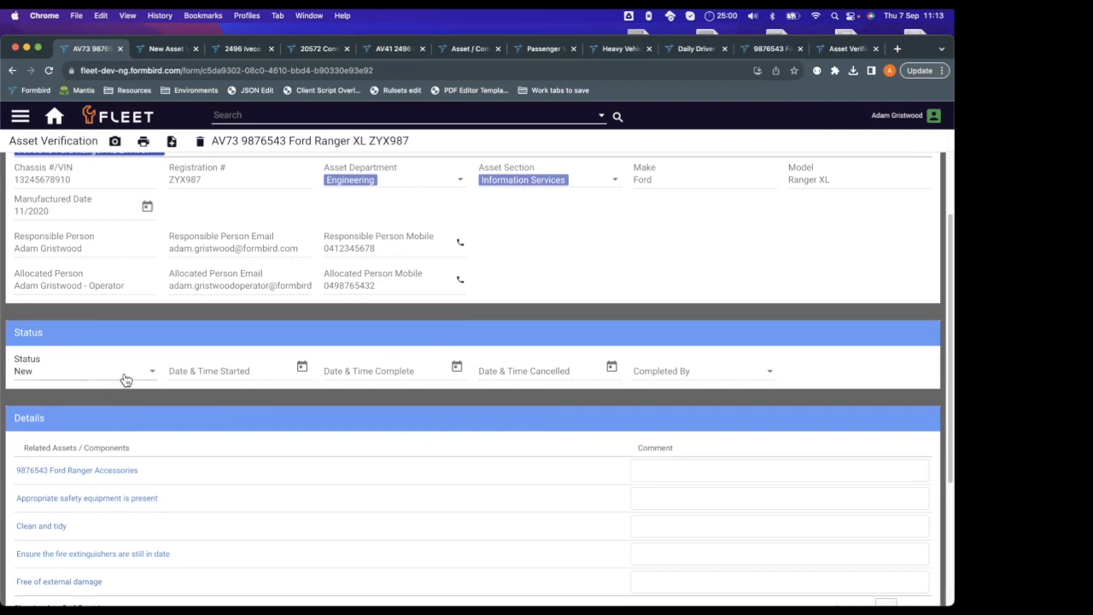
left_click(126, 379)
left_click(90, 398)
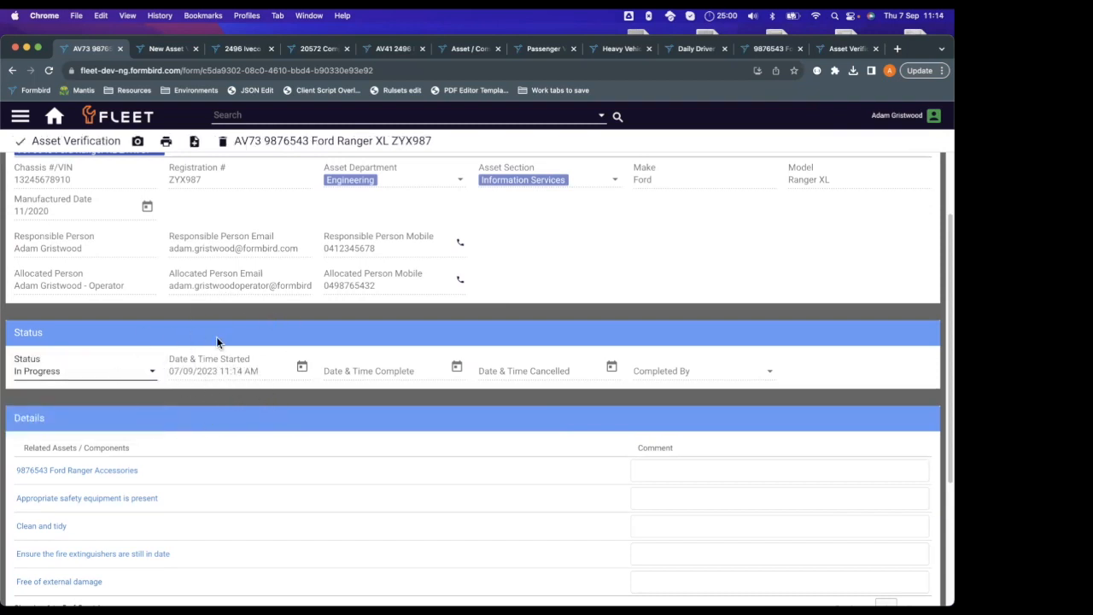
scroll(176, 408, "down", 1)
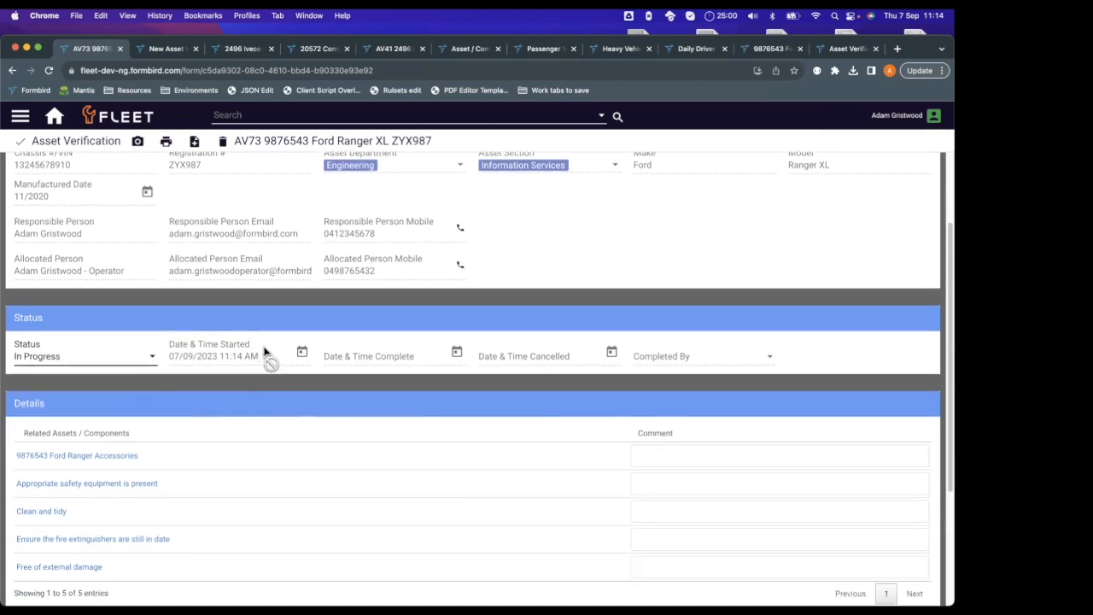
left_click(21, 145)
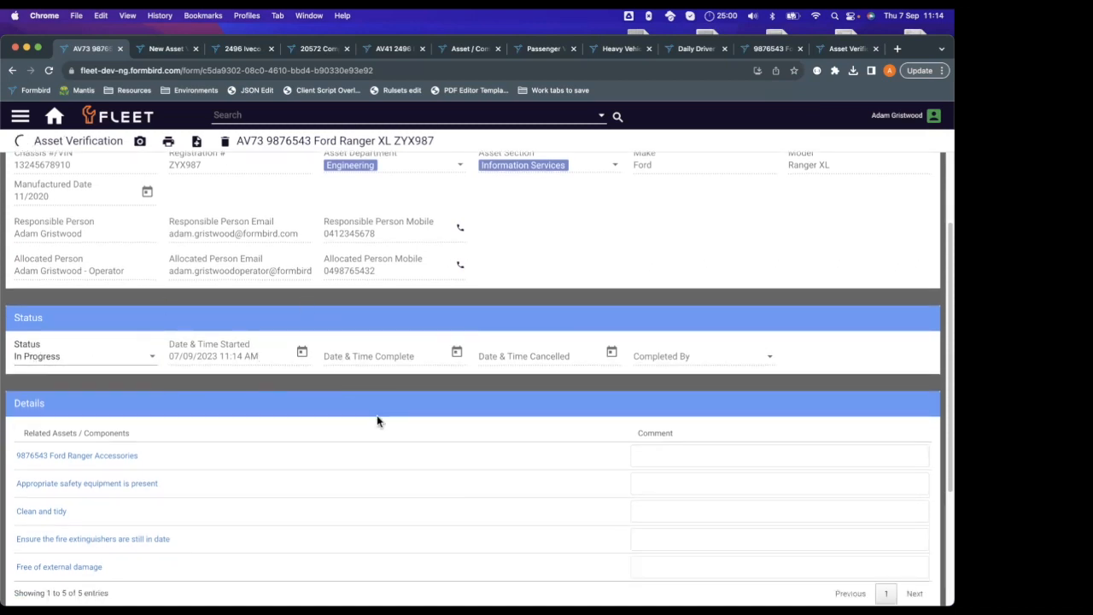
Examine the Details section with its related assets and components, comment fields, notes, attachments and verification outcome.
scroll(312, 360, "down", 1)
scroll(529, 322, "down", 3)
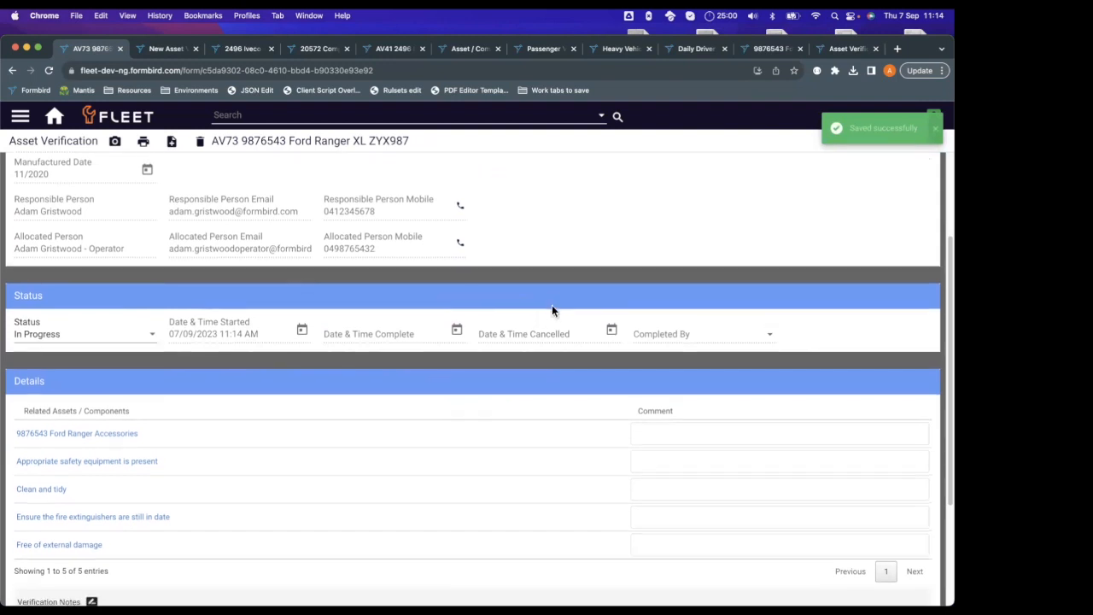
scroll(509, 305, "down", 1)
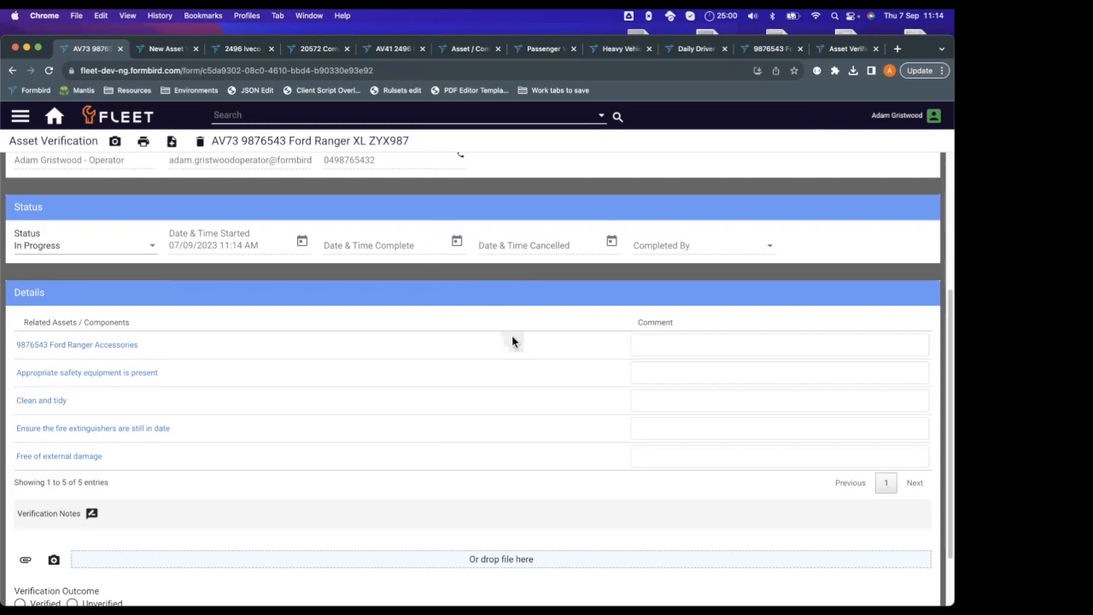
scroll(479, 342, "down", 3)
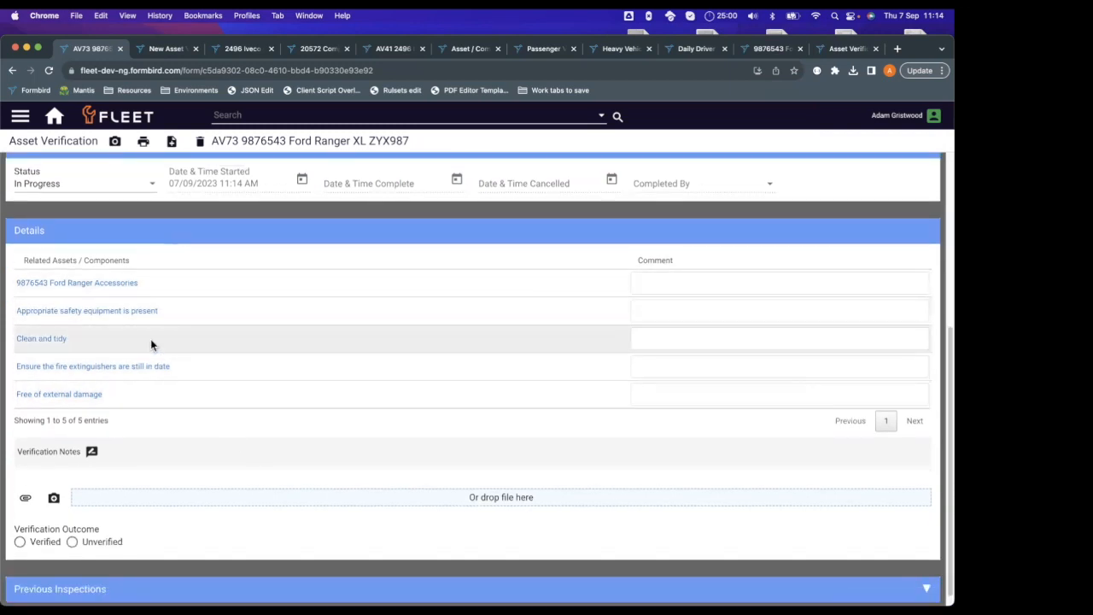
scroll(571, 385, "up", 1)
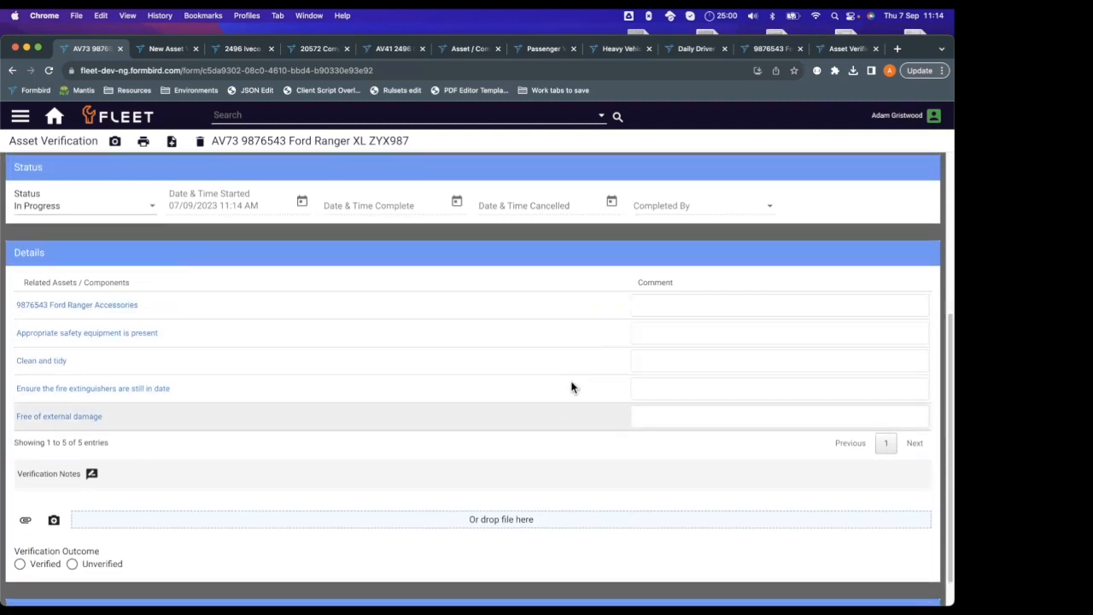
scroll(546, 385, "down", 1)
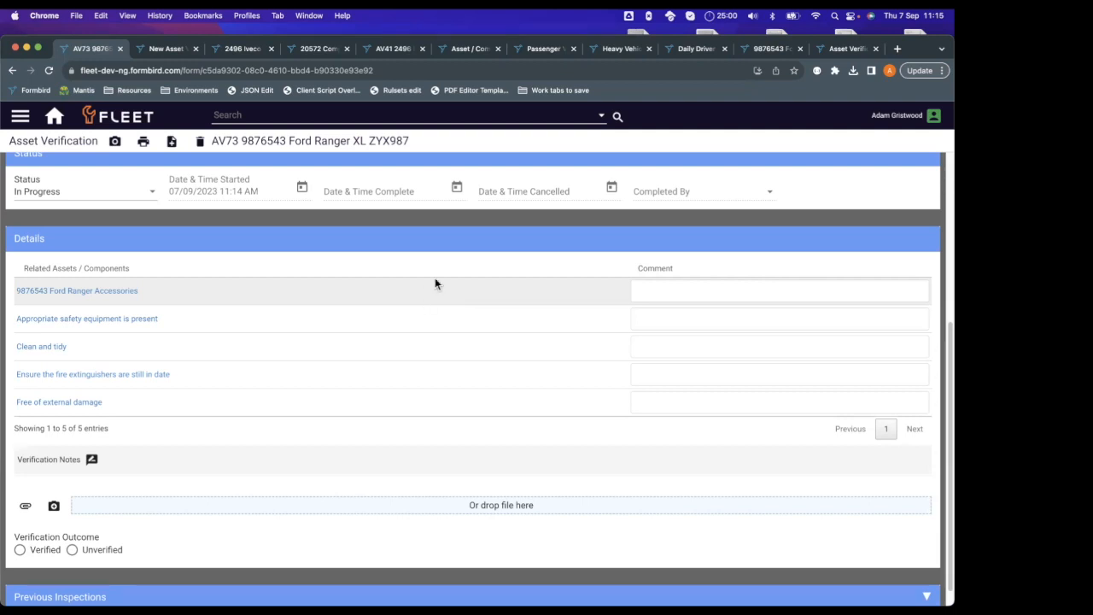
scroll(434, 279, "down", 1)
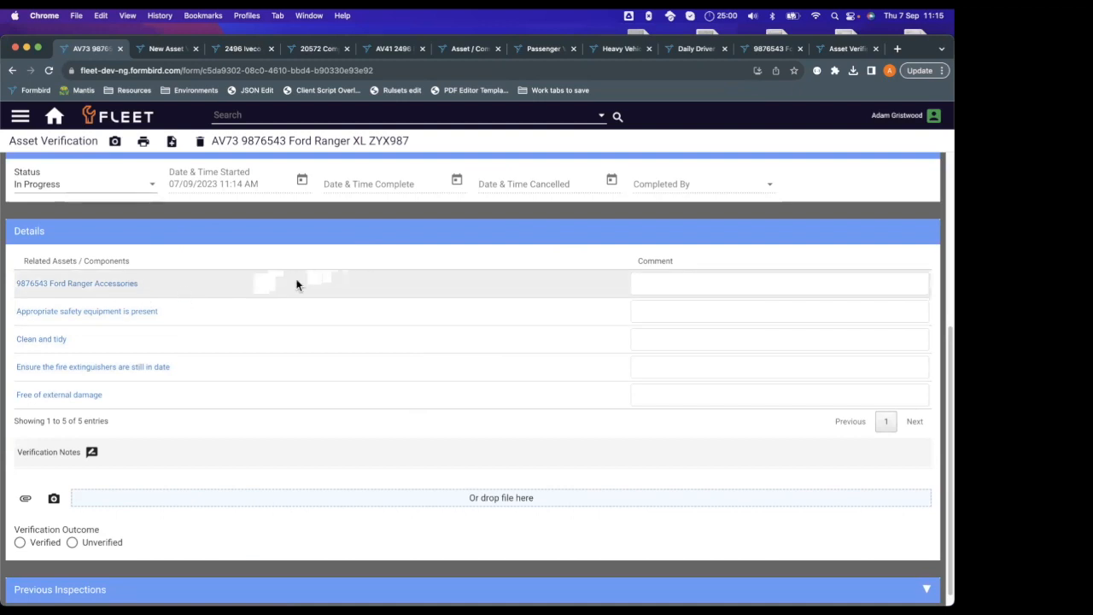
scroll(281, 283, "down", 1)
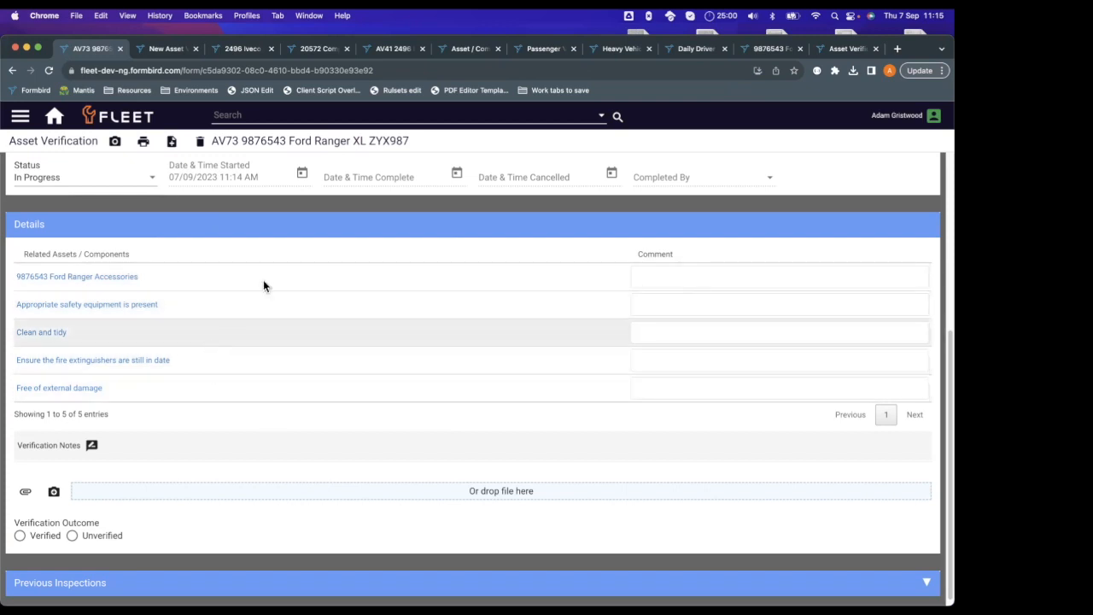
Enter the comment "Pass" for the Ford Ranger Accessories, safety equipment, Clean and tidy, and fire extinguisher items.
left_click(688, 280)
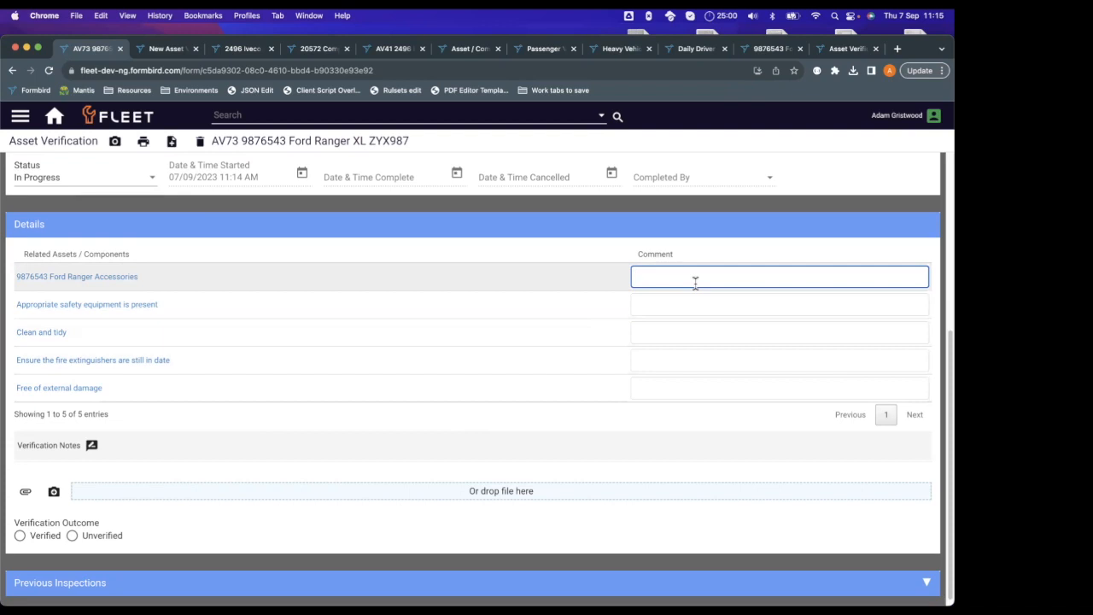
type("Pass")
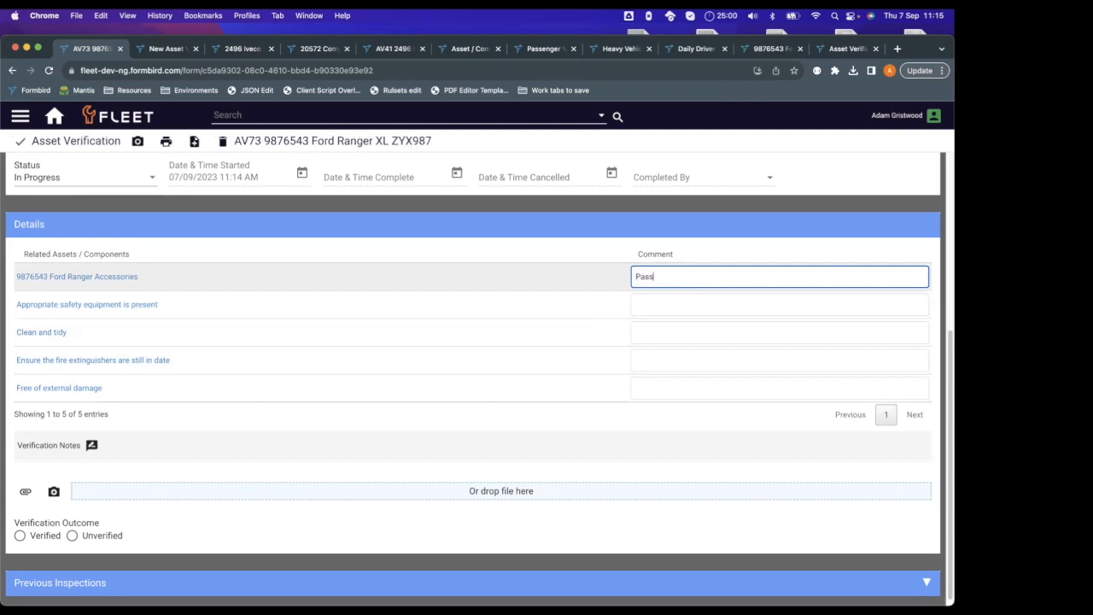
double_click(645, 279)
key("ctrl+c")
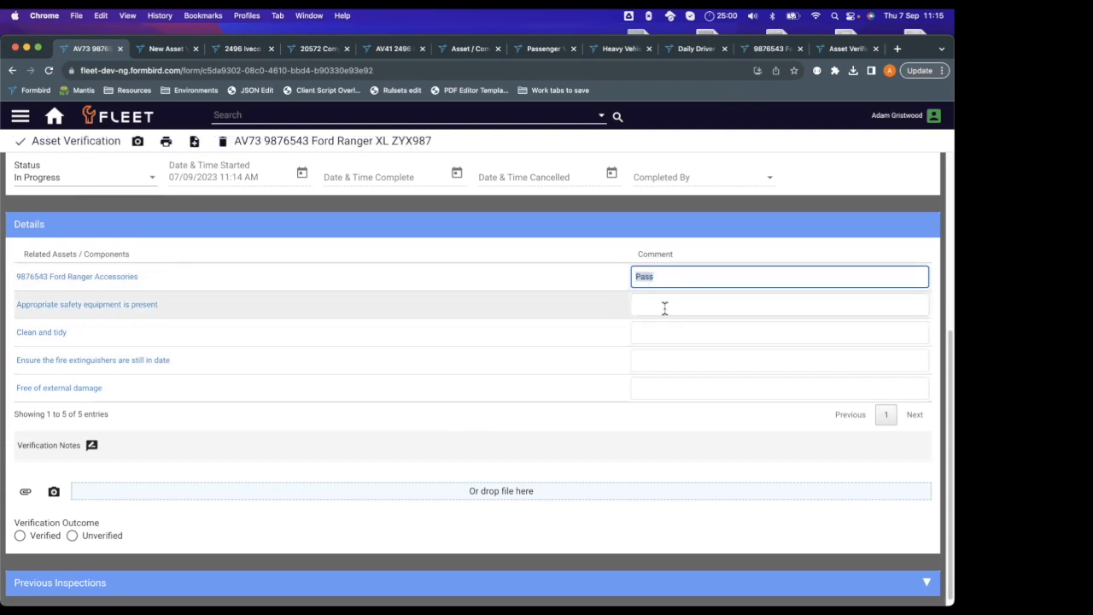
left_click(663, 304)
key("ctrl+v")
left_click(673, 334)
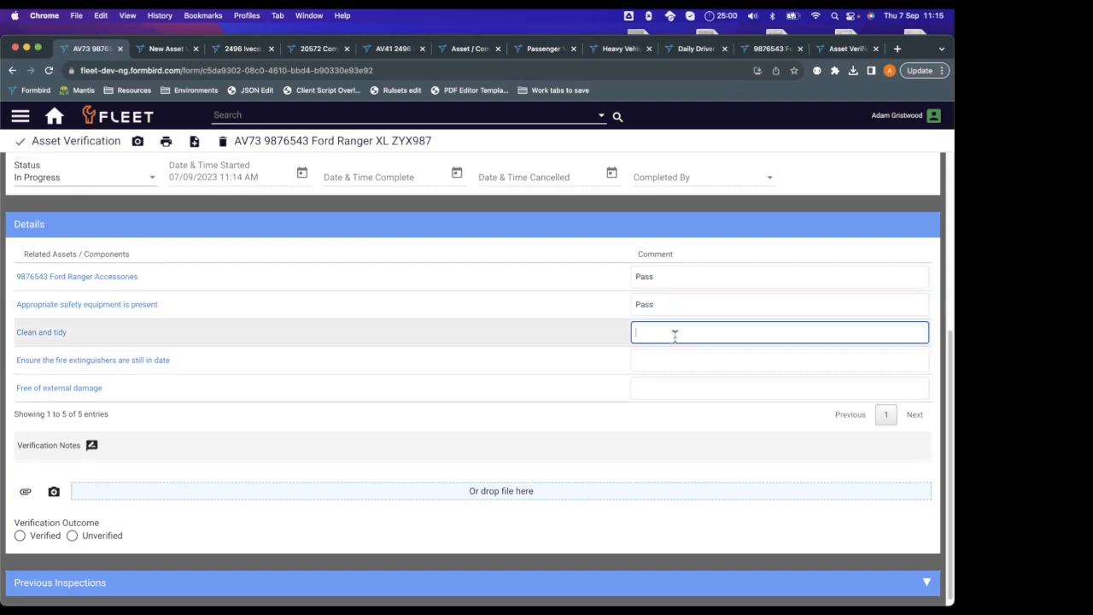
key("ctrl+v")
left_click(652, 366)
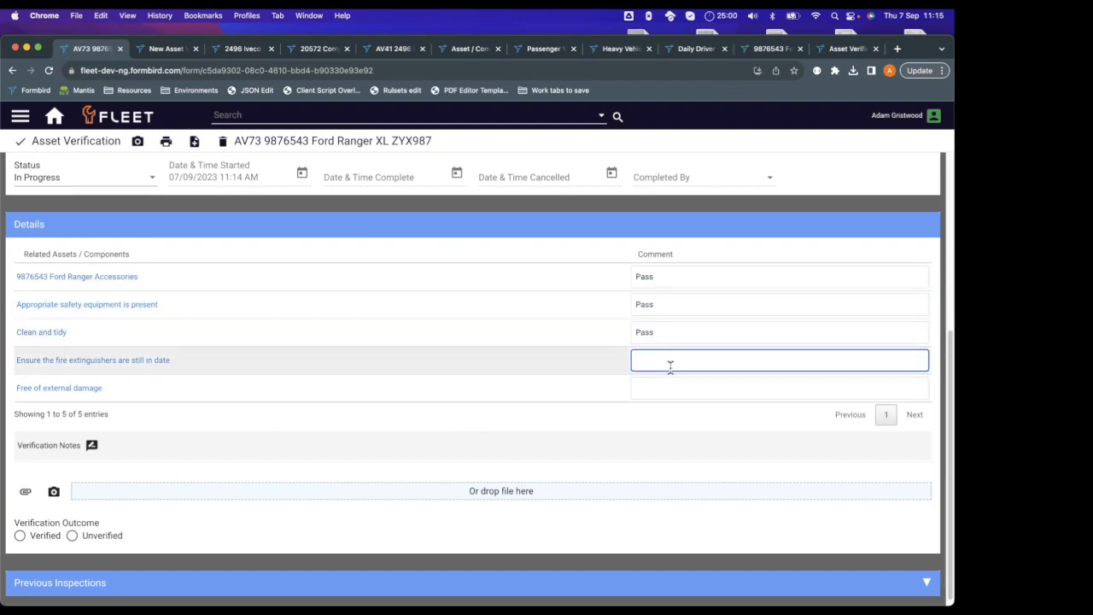
key("ctrl+v")
Enter the comment "Fail - body damange" for the Free of external damage item and save the record.
left_click(668, 384)
type("Fail")
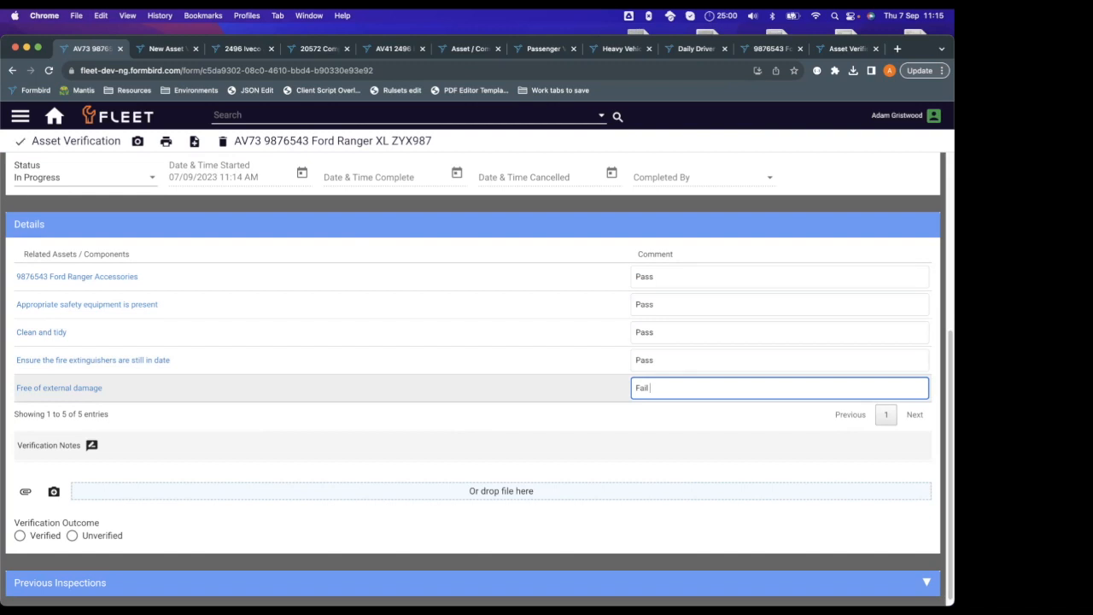
type("- body damange")
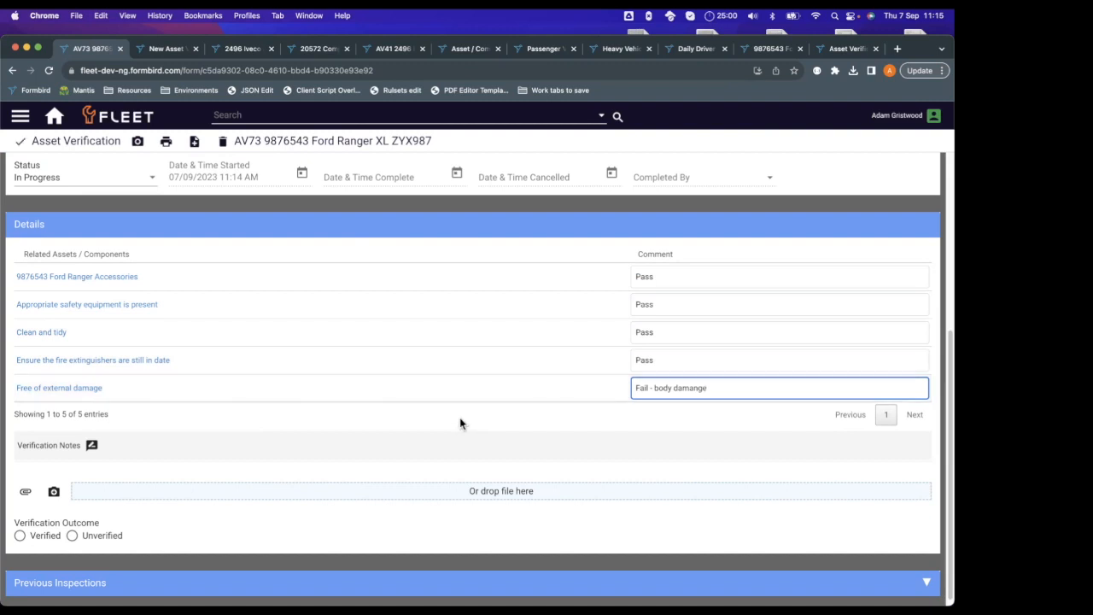
scroll(459, 417, "down", 1)
left_click(369, 462)
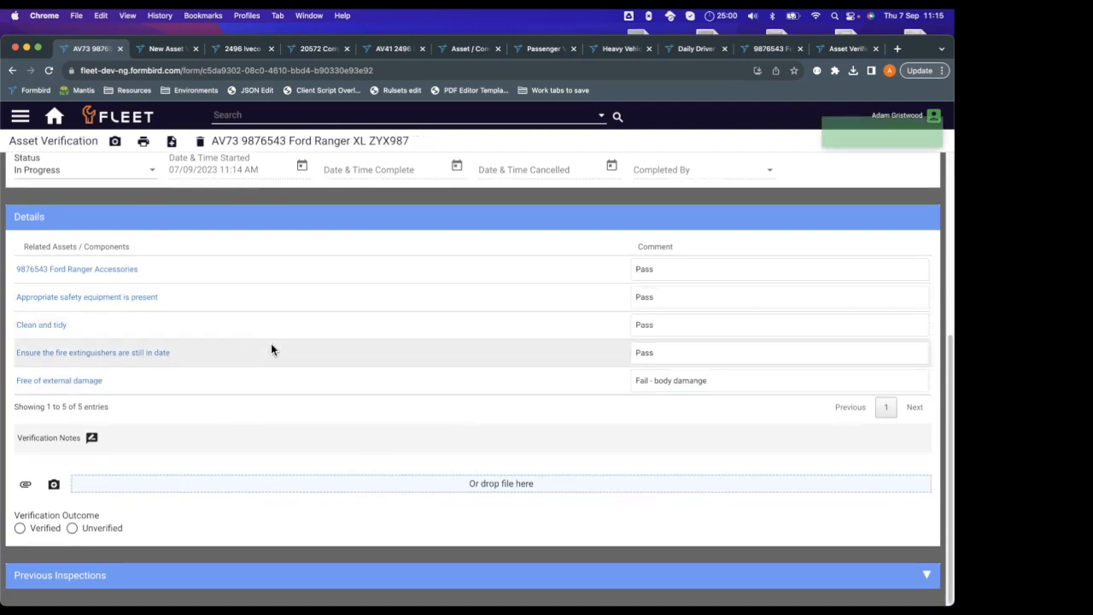
Add a verification note reading "My first about the inspection".
left_click(91, 439)
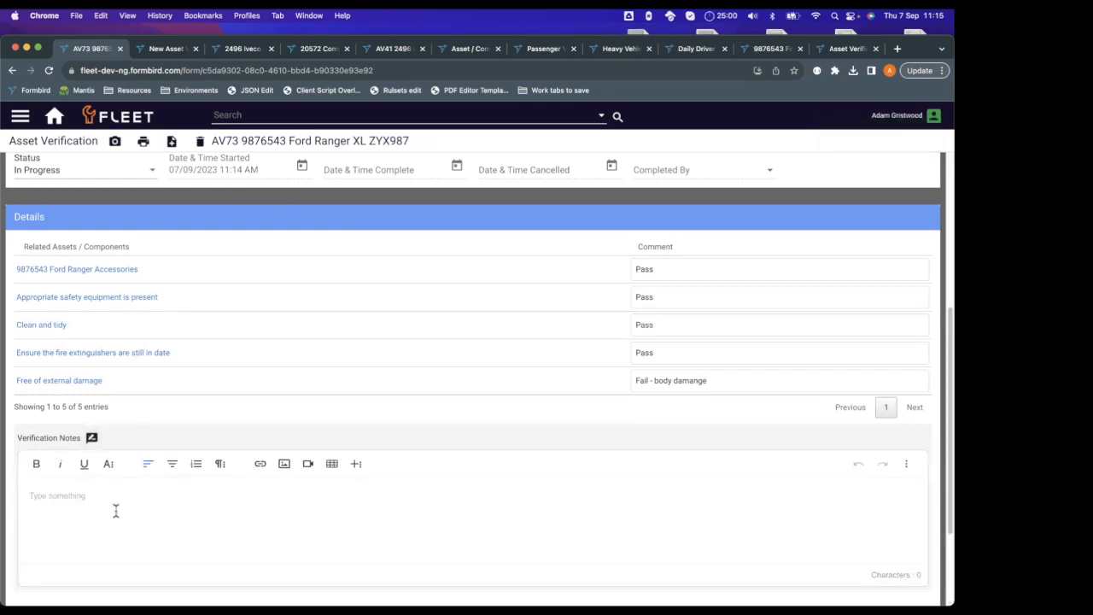
type("My first about the inspection")
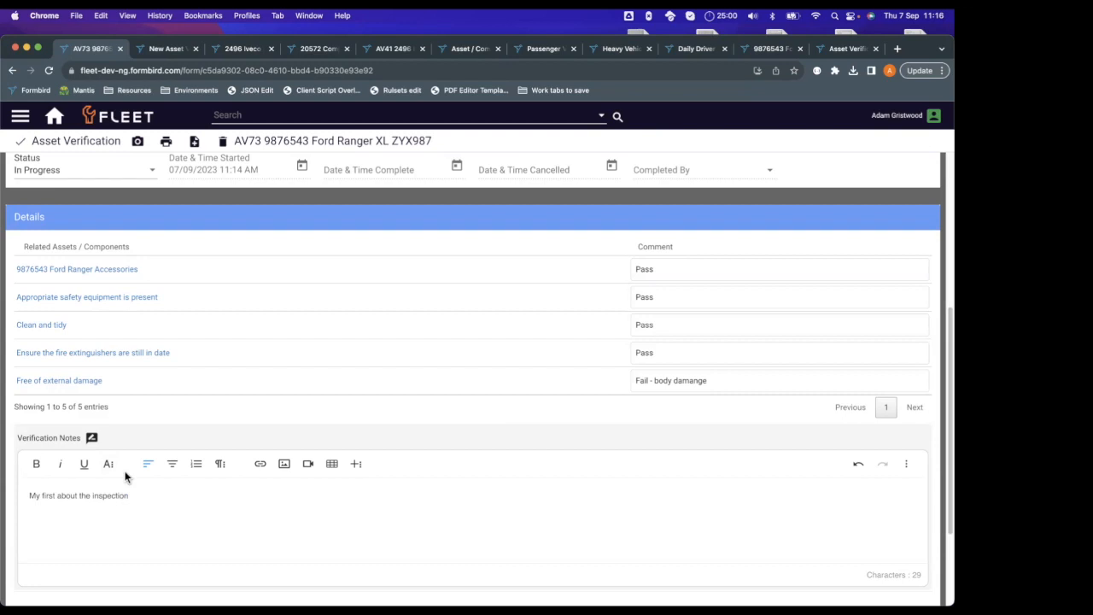
left_click(92, 438)
Add a second verification note reading "Another notes about the inspection".
scroll(131, 440, "down", 1)
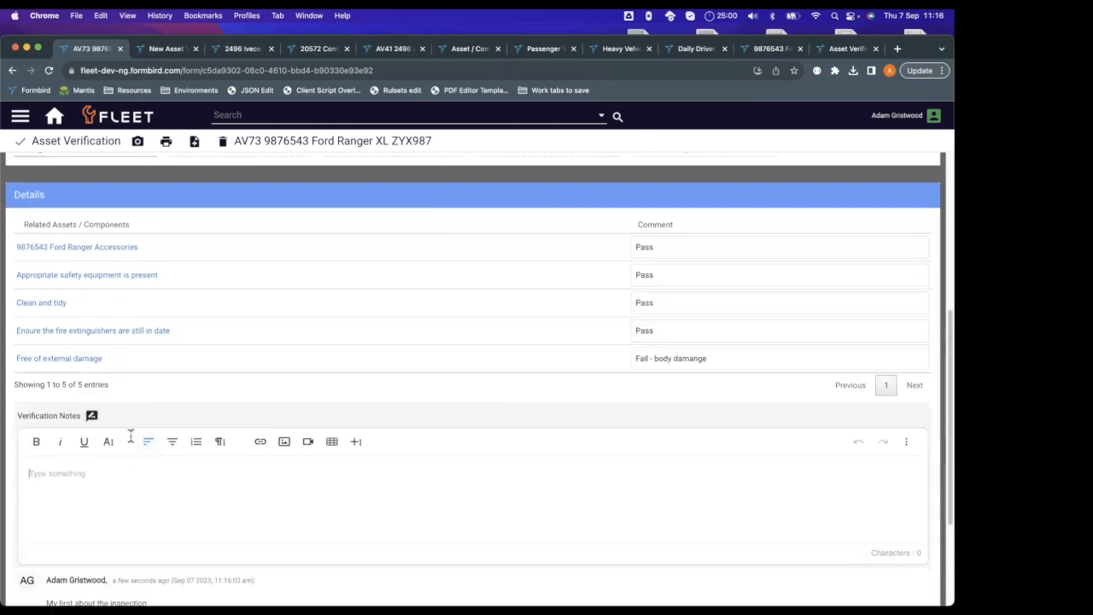
type("Another notes about the inspection")
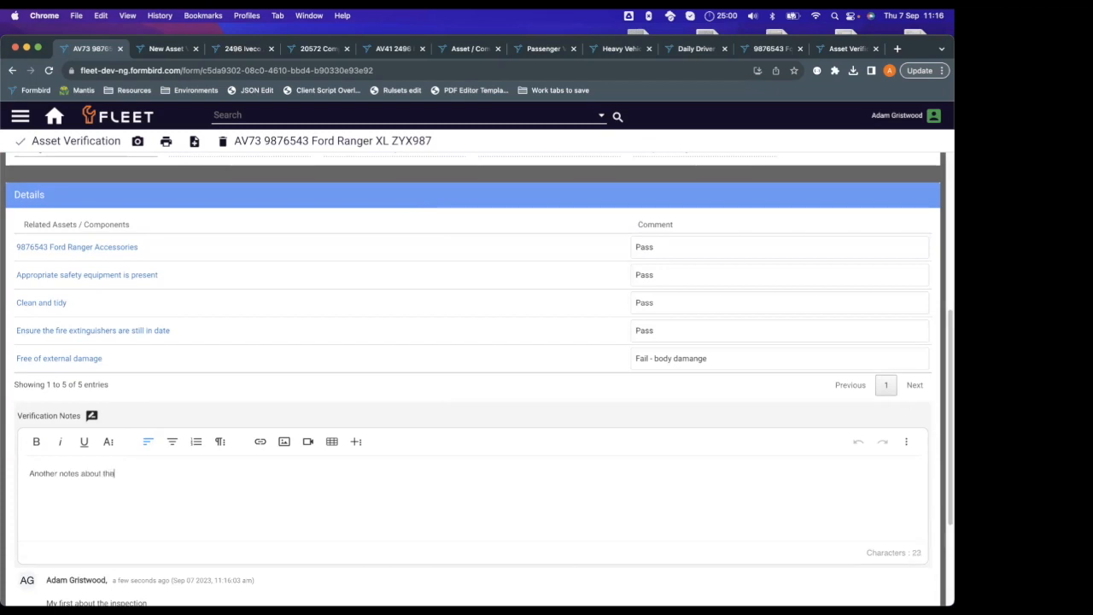
left_click(87, 418)
scroll(177, 350, "down", 3)
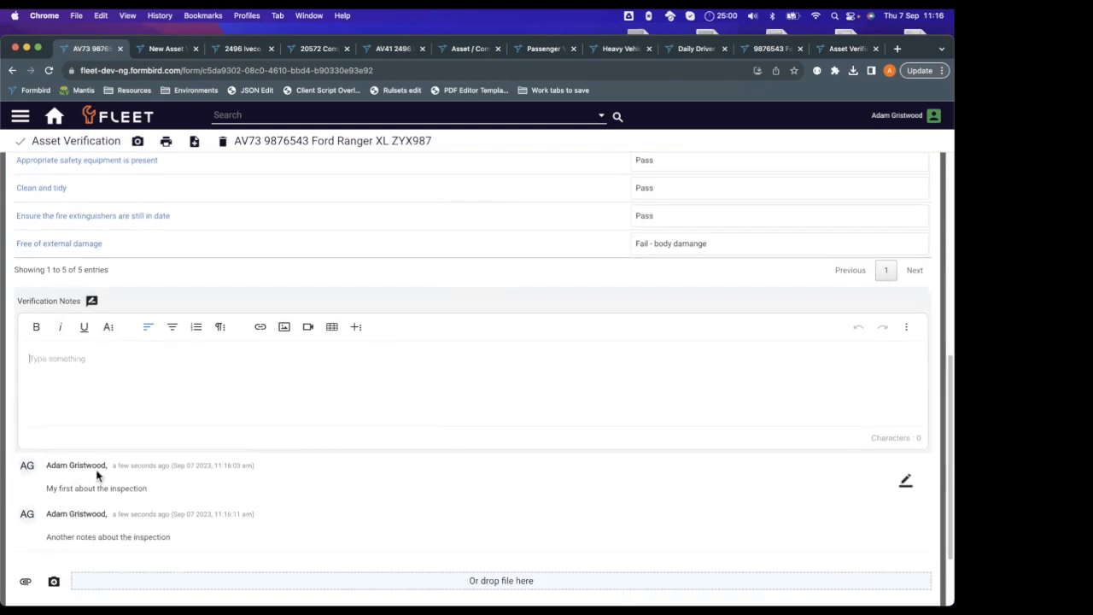
scroll(178, 495, "down", 1)
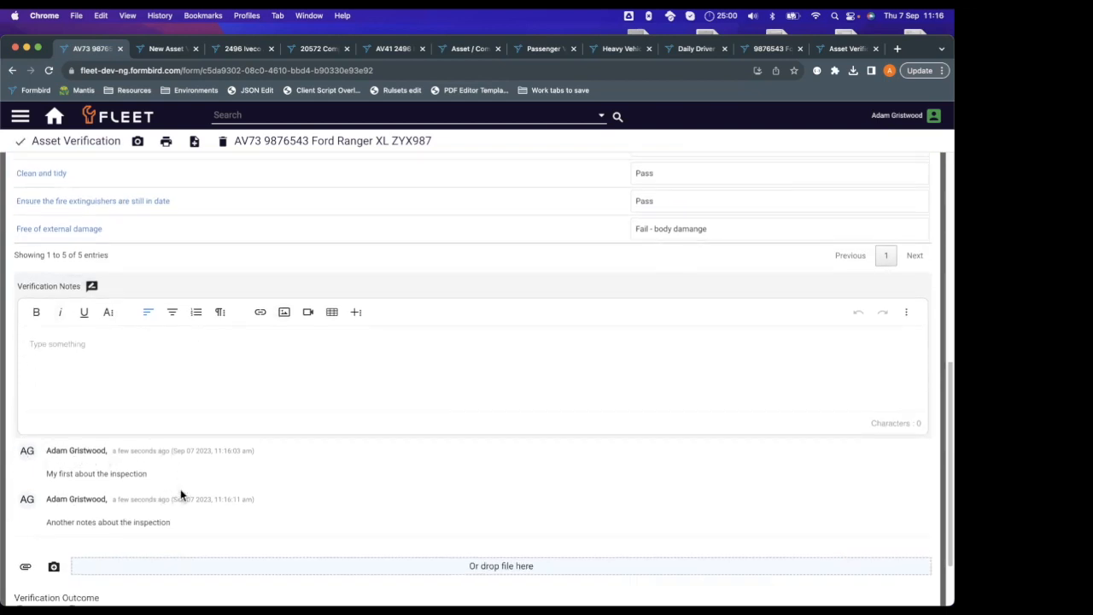
Attach the image Ford ranger pic.jpeg from the Downloads folder to the verification record.
scroll(214, 521, "down", 3)
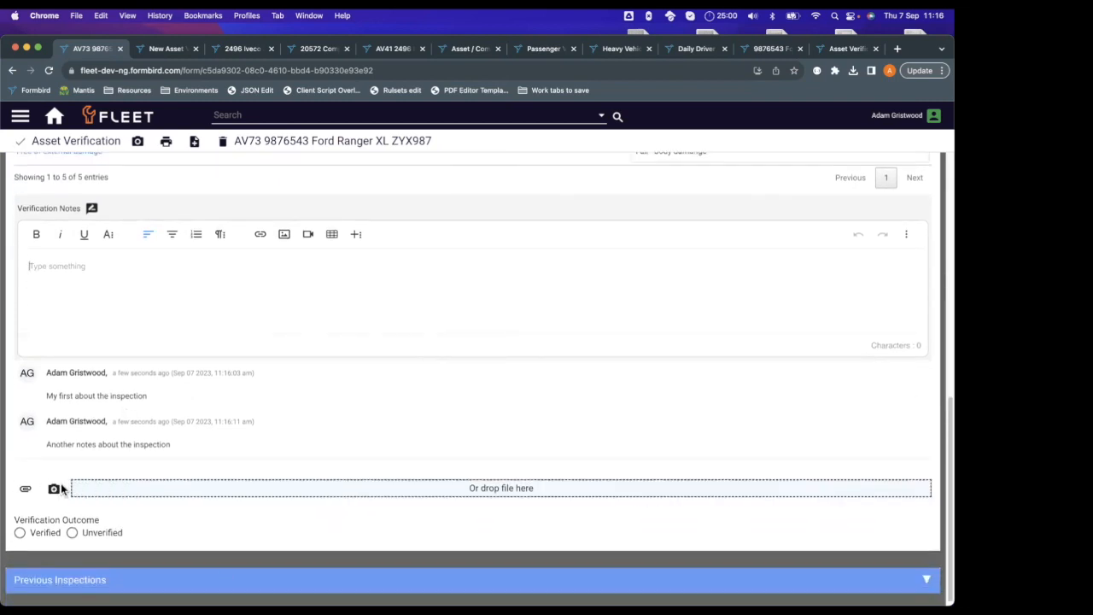
scroll(244, 487, "down", 1)
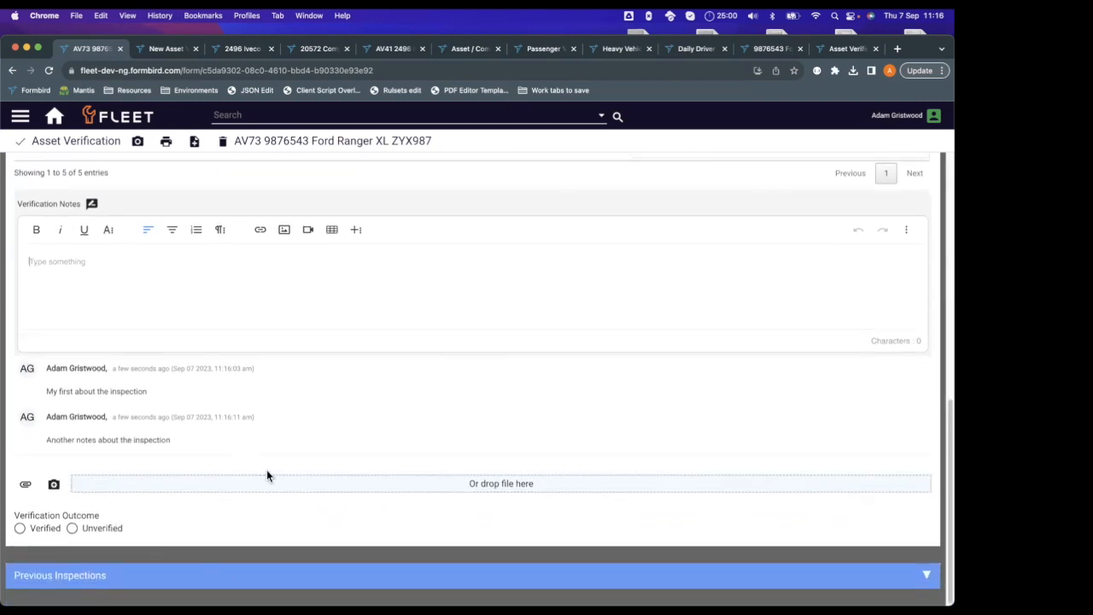
left_click(28, 485)
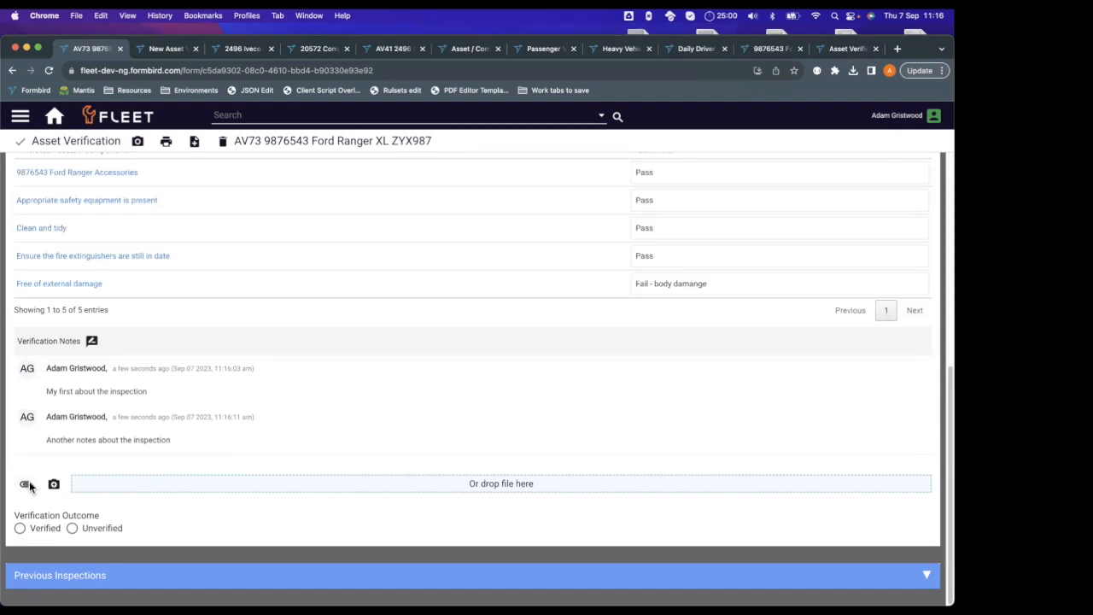
left_click(28, 484)
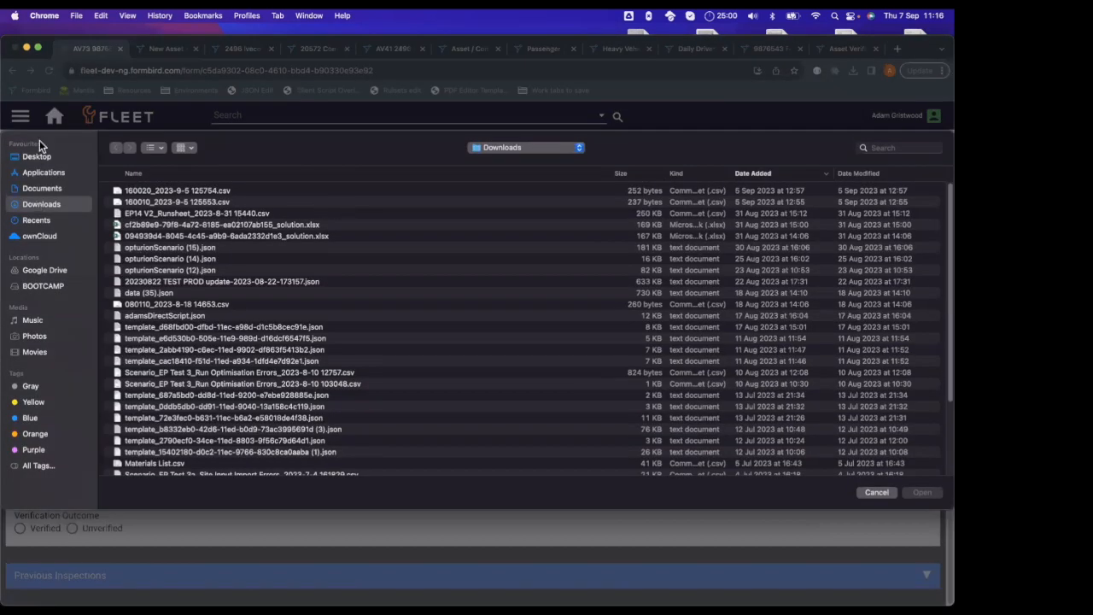
left_click(61, 187)
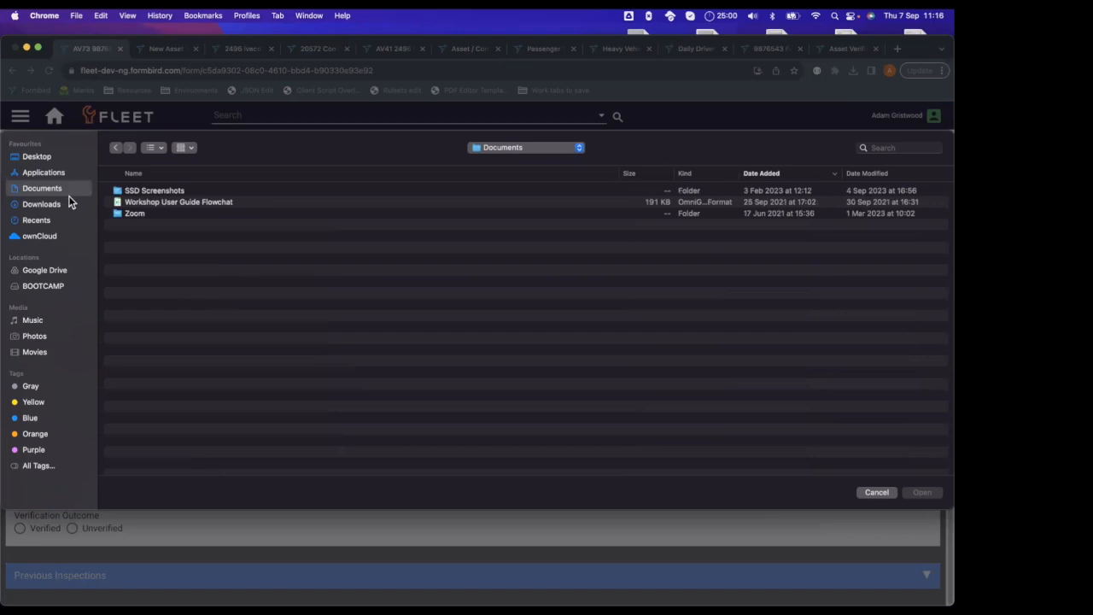
left_click(67, 203)
left_click(184, 190)
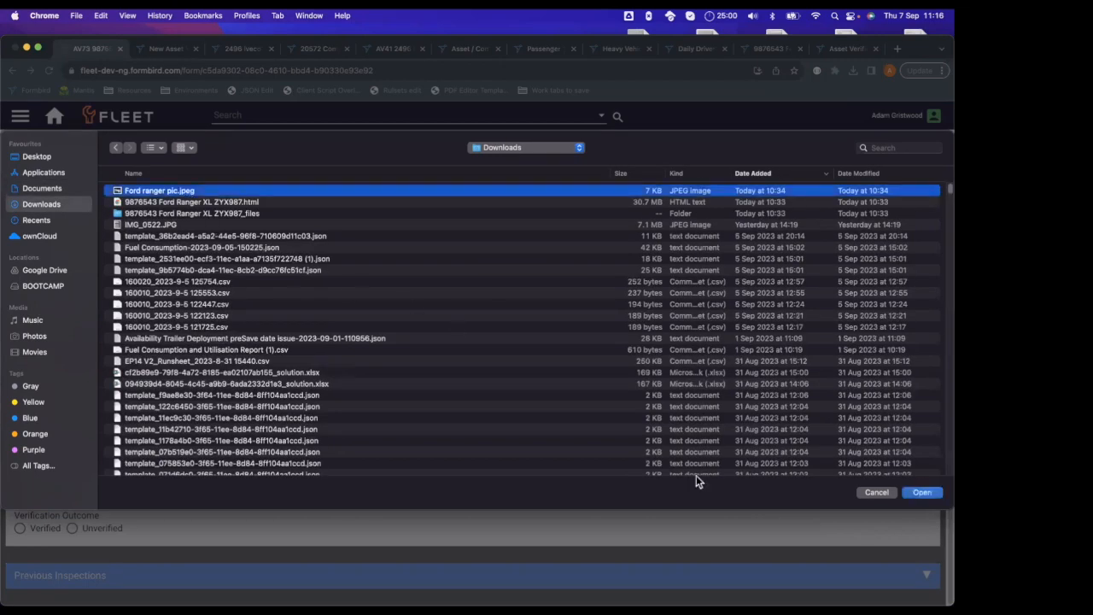
left_click(939, 495)
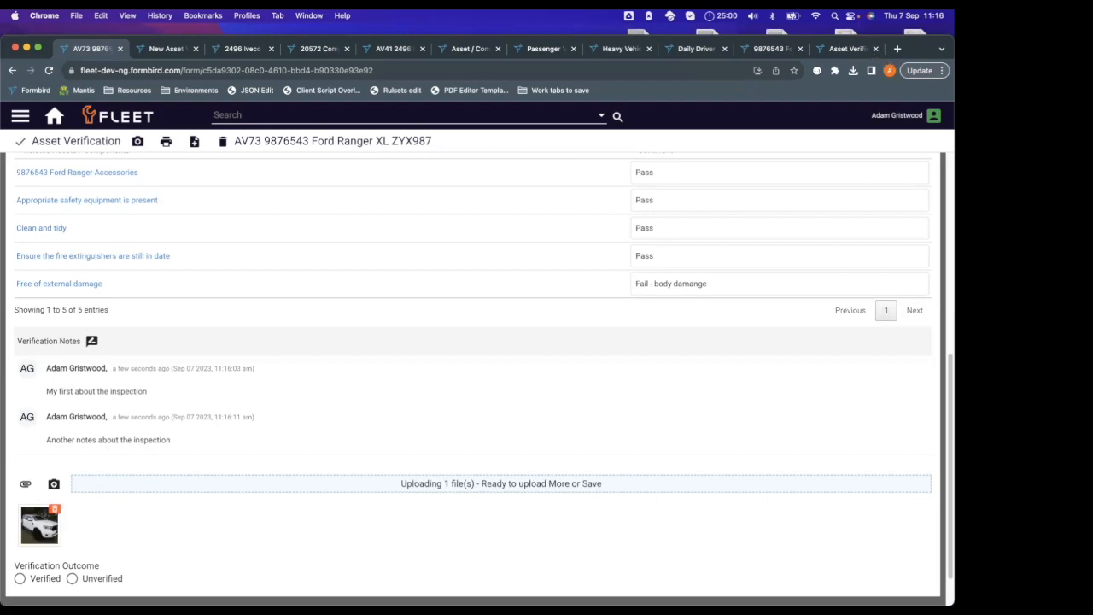
Set the Verification Outcome to Verified and save the record.
scroll(443, 492, "down", 2)
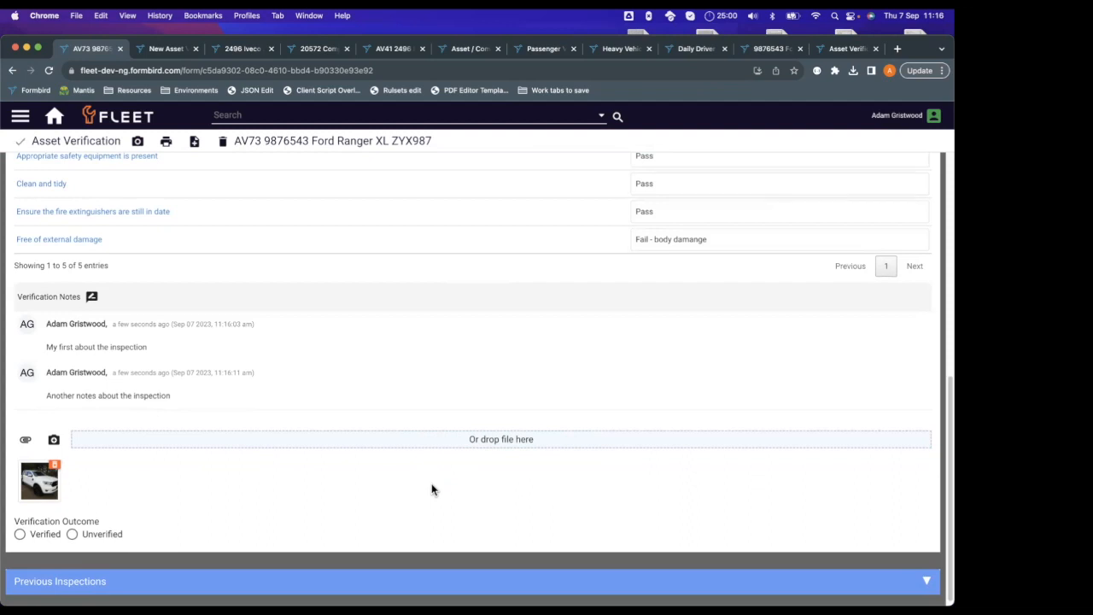
scroll(431, 483, "down", 1)
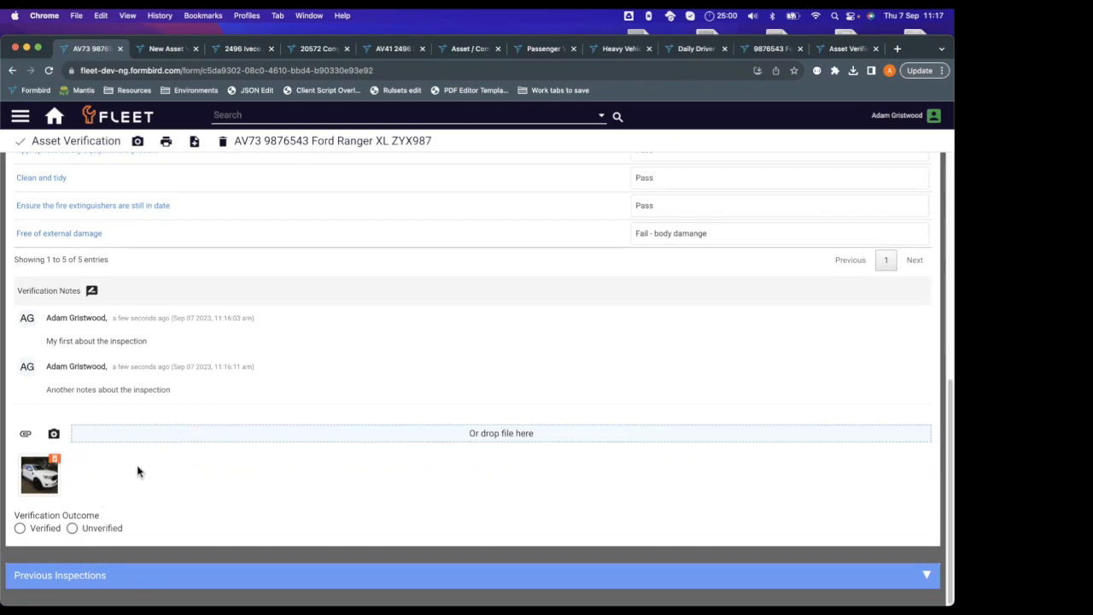
left_click(47, 526)
left_click(22, 147)
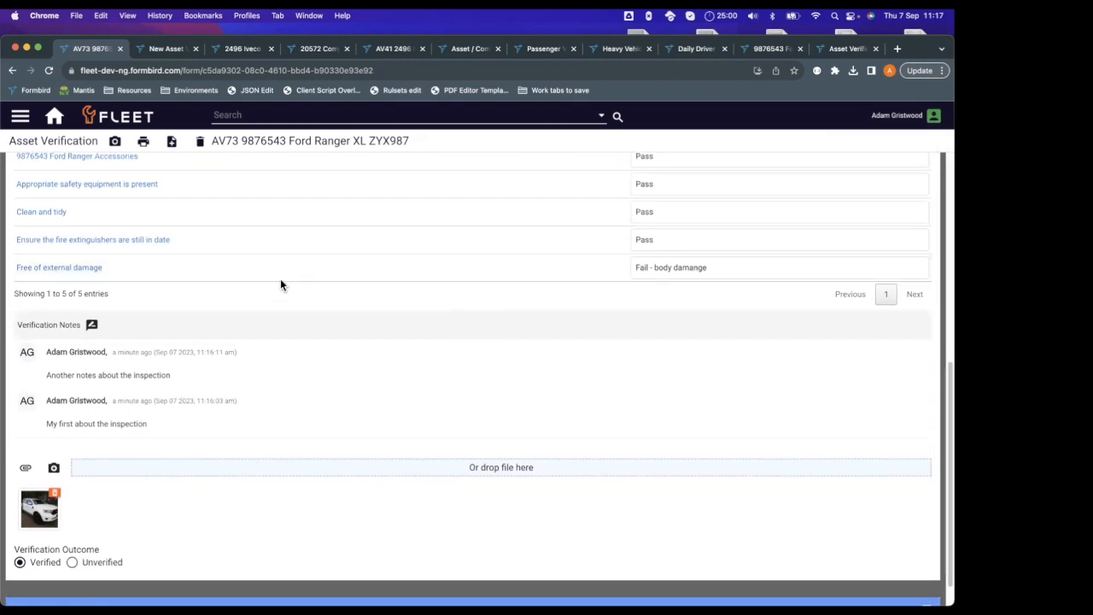
Change the inspection record's status to Complete.
scroll(289, 386, "up", 5)
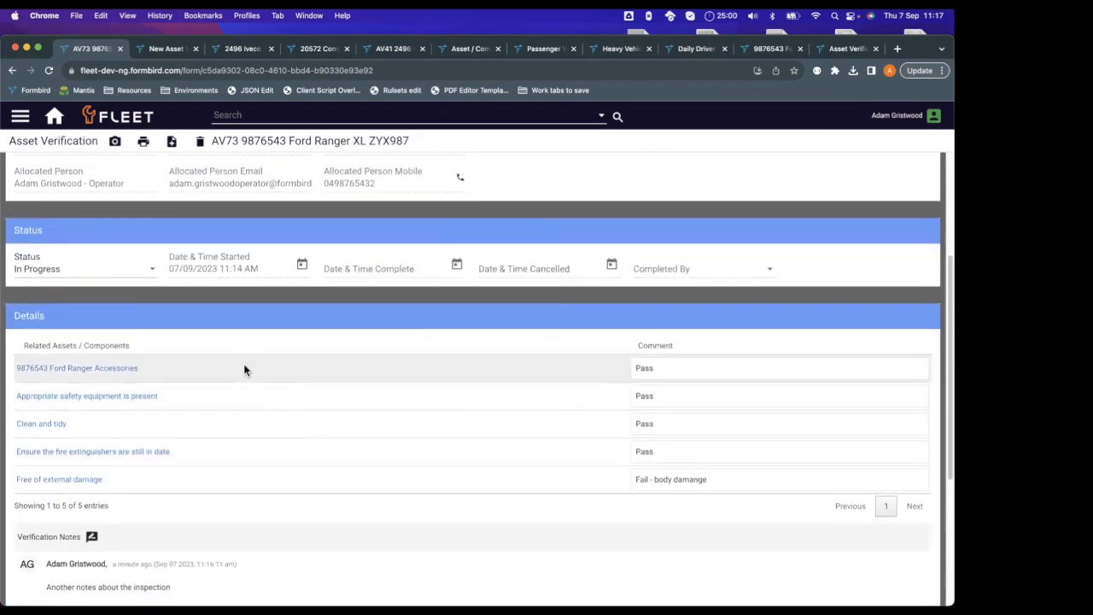
left_click(119, 271)
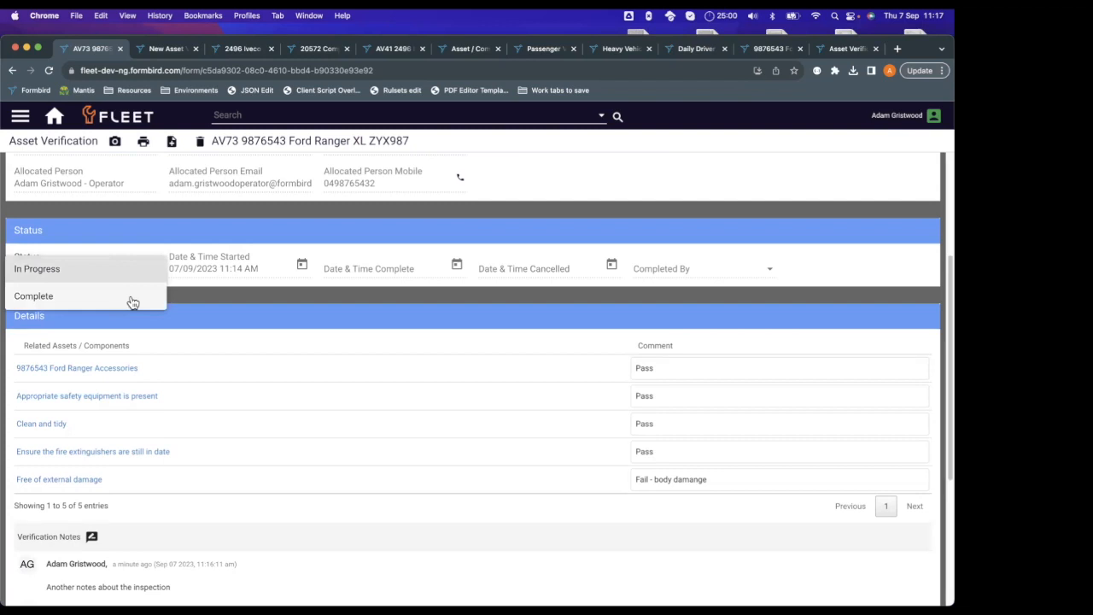
left_click(132, 299)
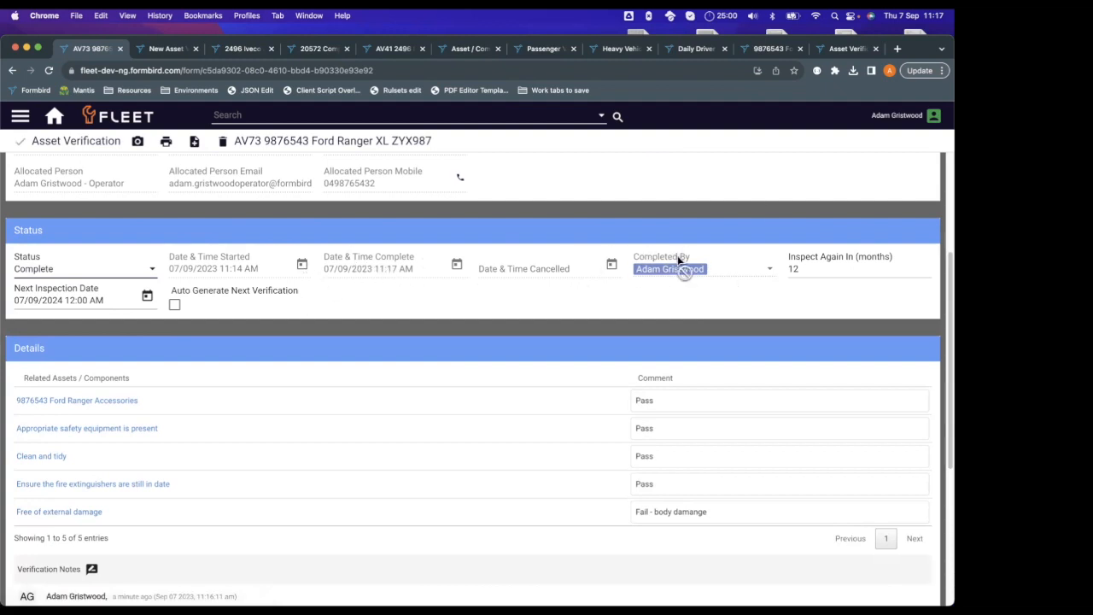
Set the Inspect Again In interval to 11 months and the Next Inspection Date to 01/09/2024 12:00 AM.
left_click(802, 268)
left_click(806, 266)
key("BackSpace")
type("1")
left_click(146, 297)
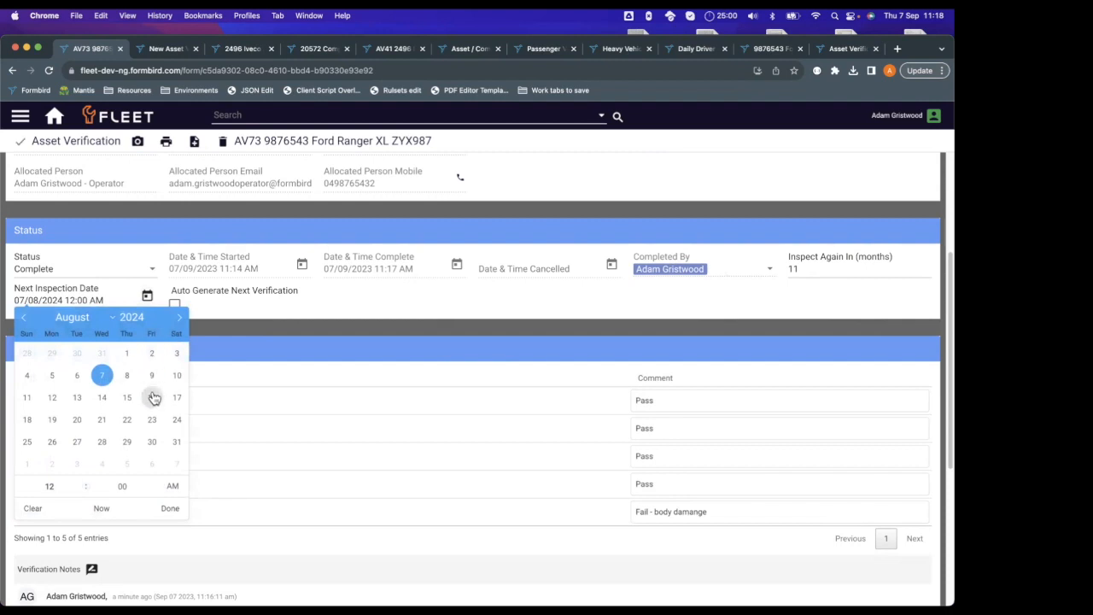
left_click(26, 463)
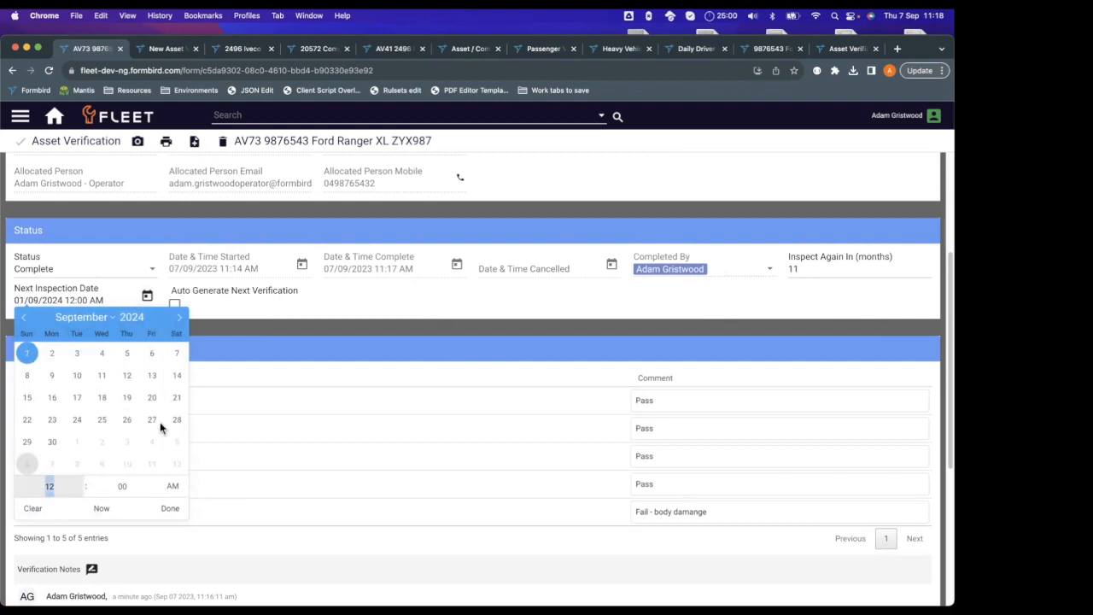
left_click(273, 317)
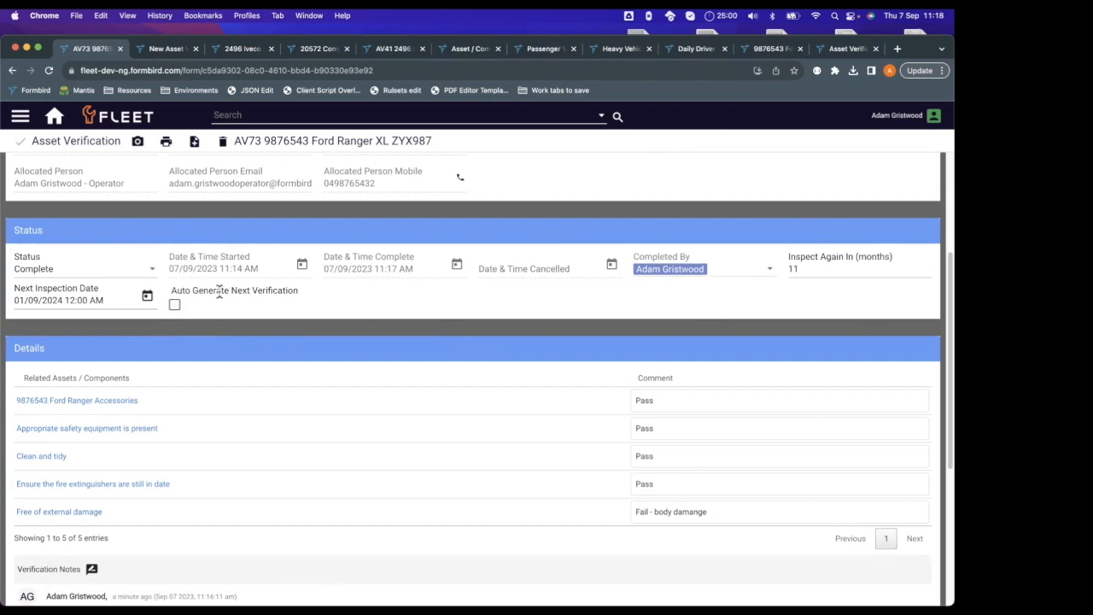
Enable Auto Generate Next Verification and save the completed record.
left_click_drag(203, 290, 311, 302)
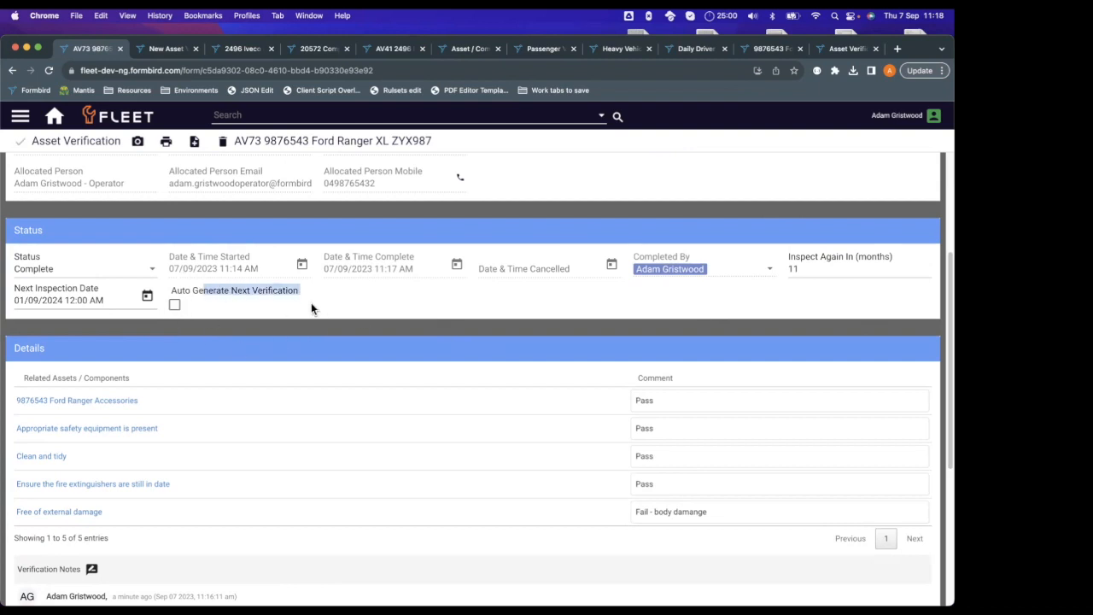
left_click(223, 315)
left_click(175, 305)
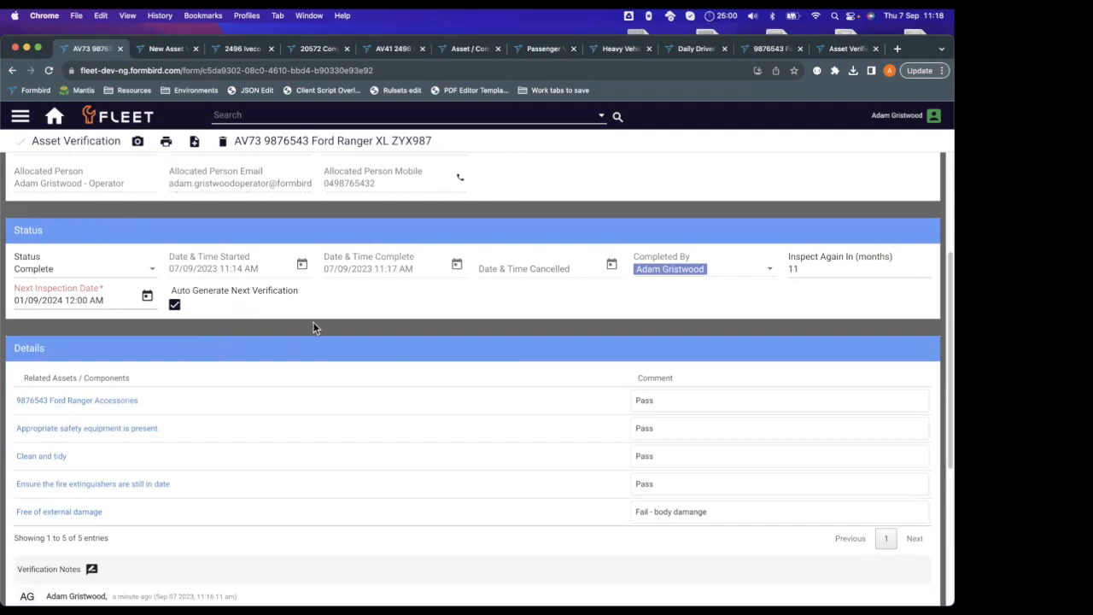
scroll(307, 306, "down", 1)
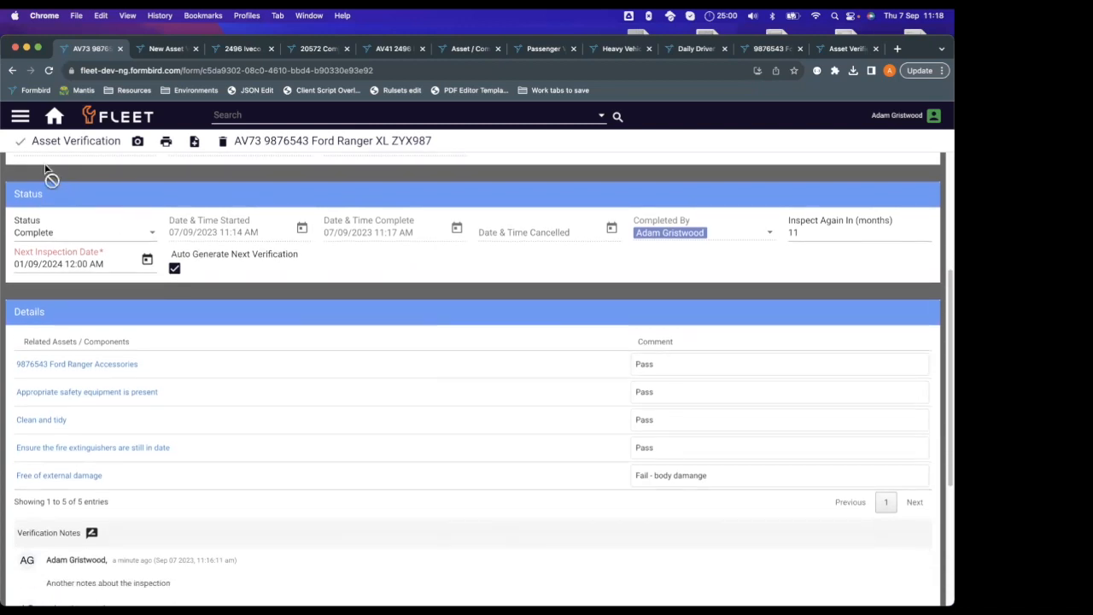
left_click(23, 141)
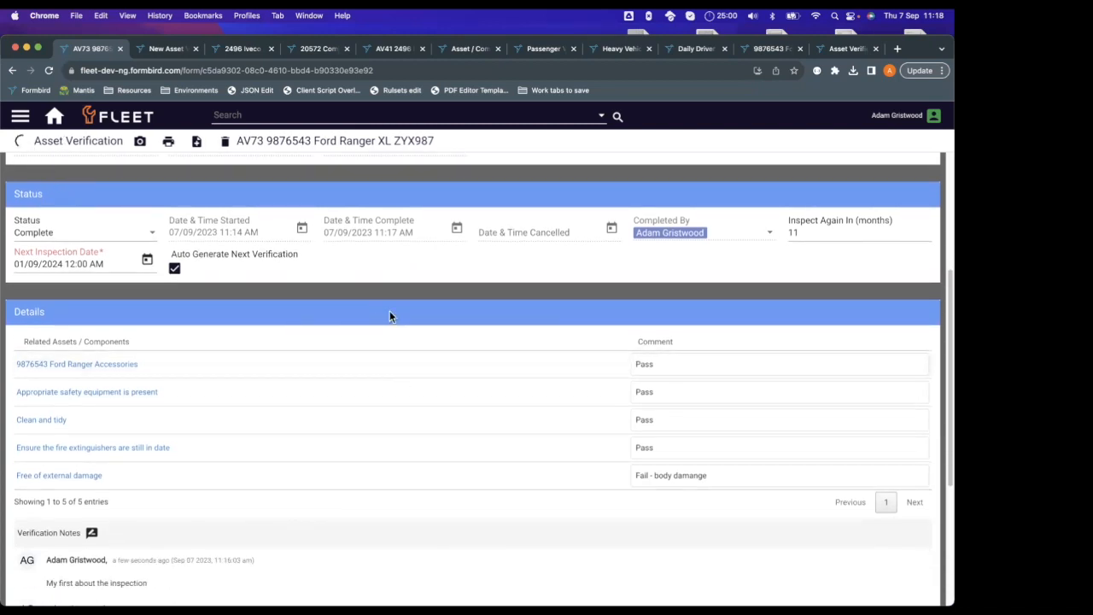
scroll(496, 251, "down", 5)
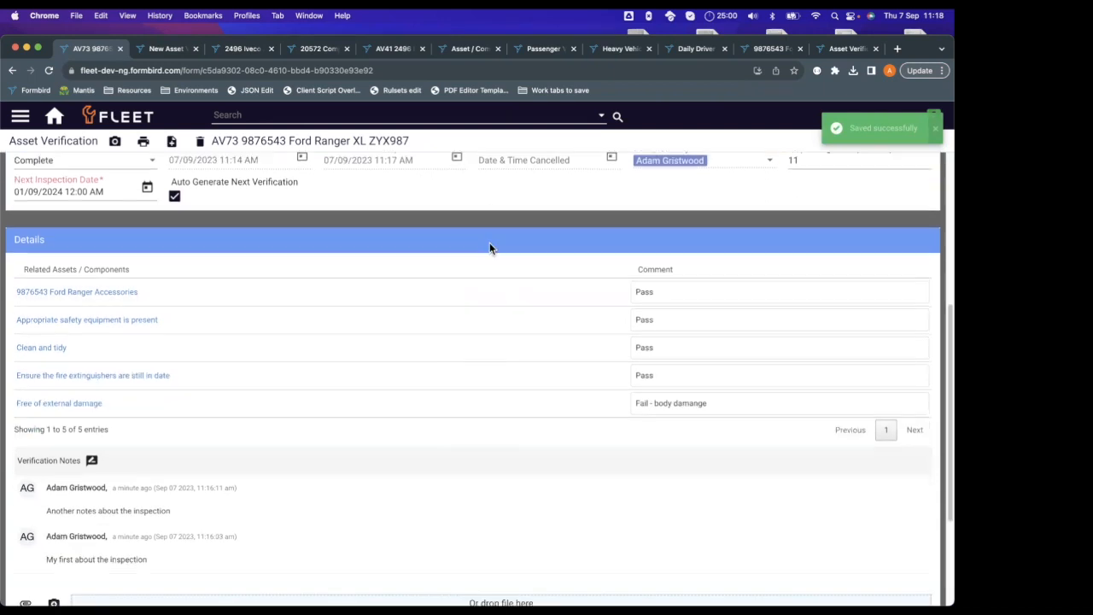
scroll(493, 282, "up", 15)
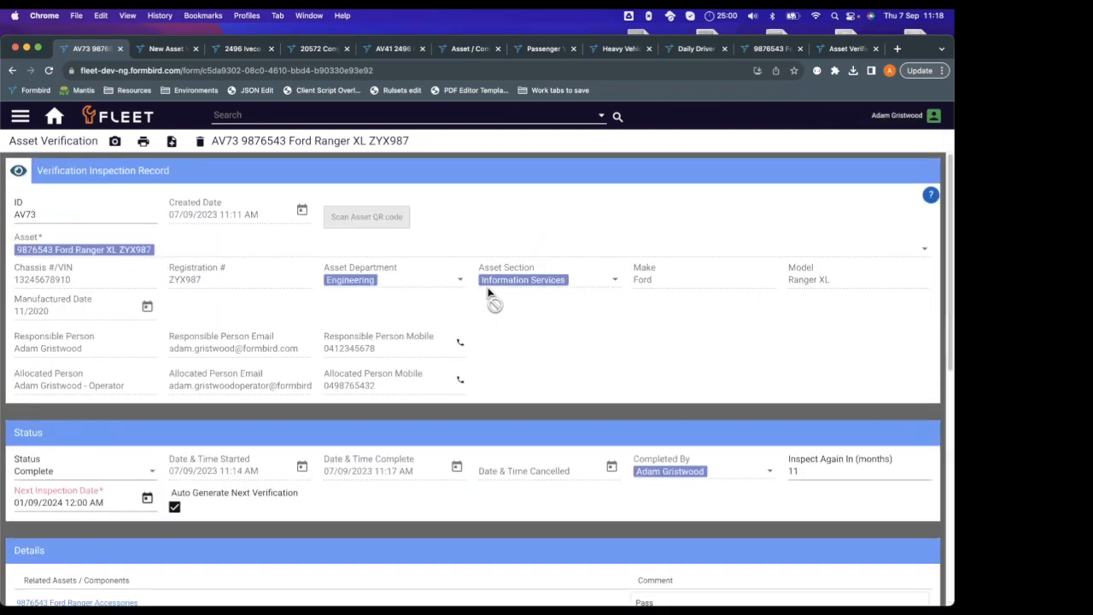
scroll(529, 341, "down", 3)
scroll(478, 397, "down", 5)
scroll(493, 397, "up", 4)
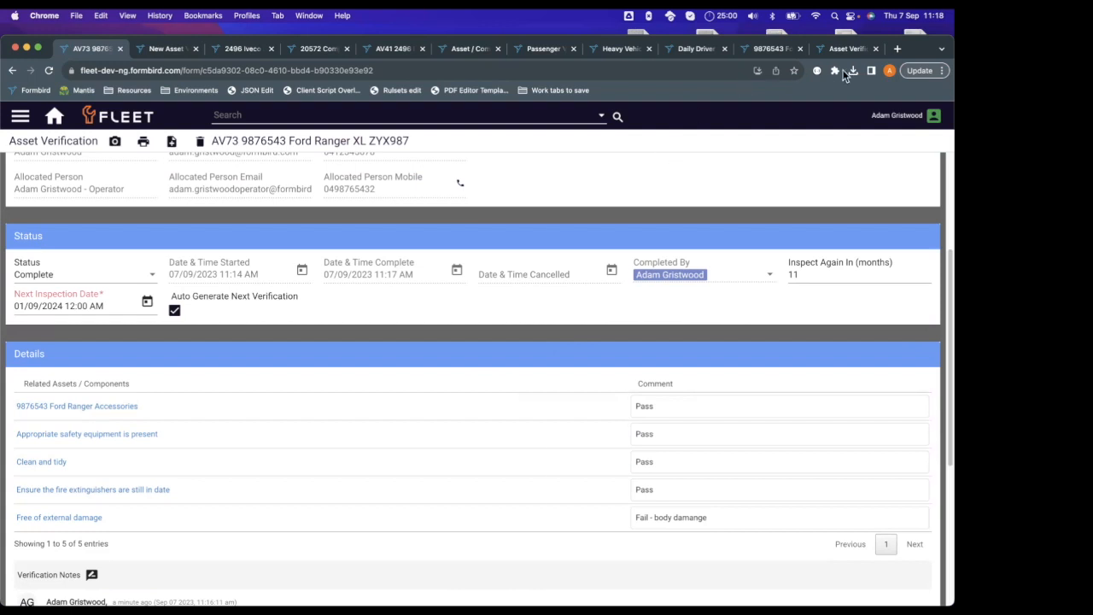
key("XF86AudioRaiseVolume")
key("XF86AudioRaiseVolume")
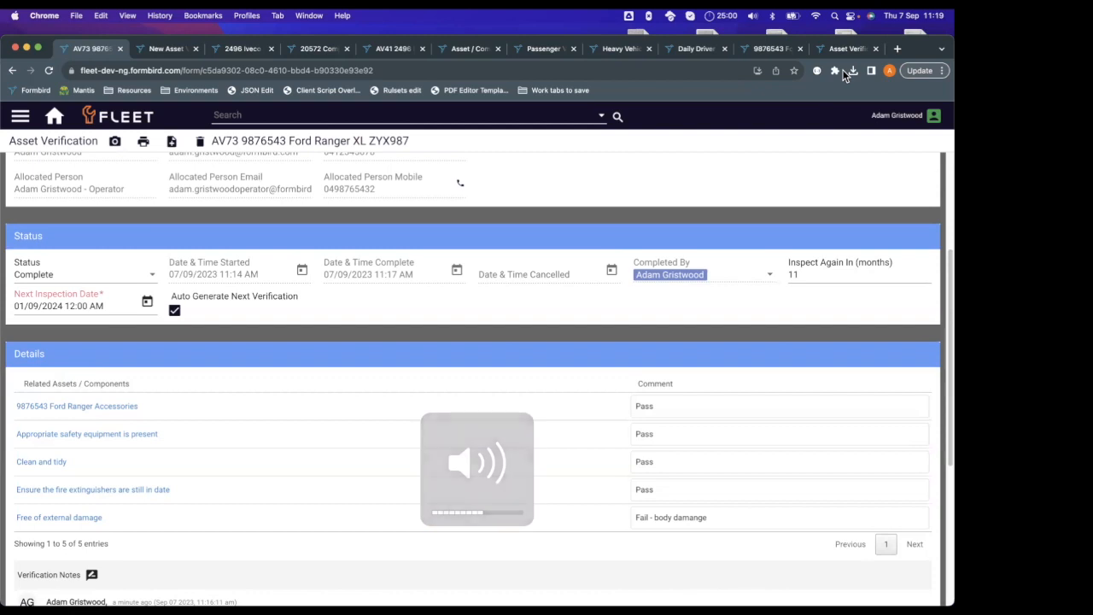
key("XF86AudioRaiseVolume")
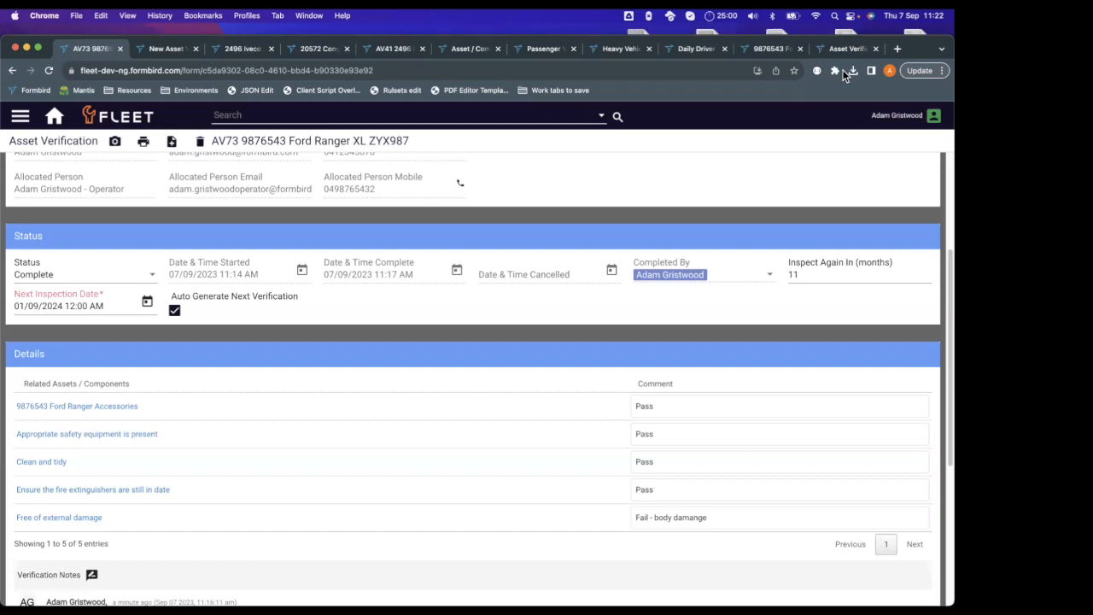
mouse_move(3, 37)
left_mouse_down()
mouse_move(385, 46)
mouse_move(695, 24)
mouse_move(749, 30)
mouse_move(3, 17)
left_mouse_up()
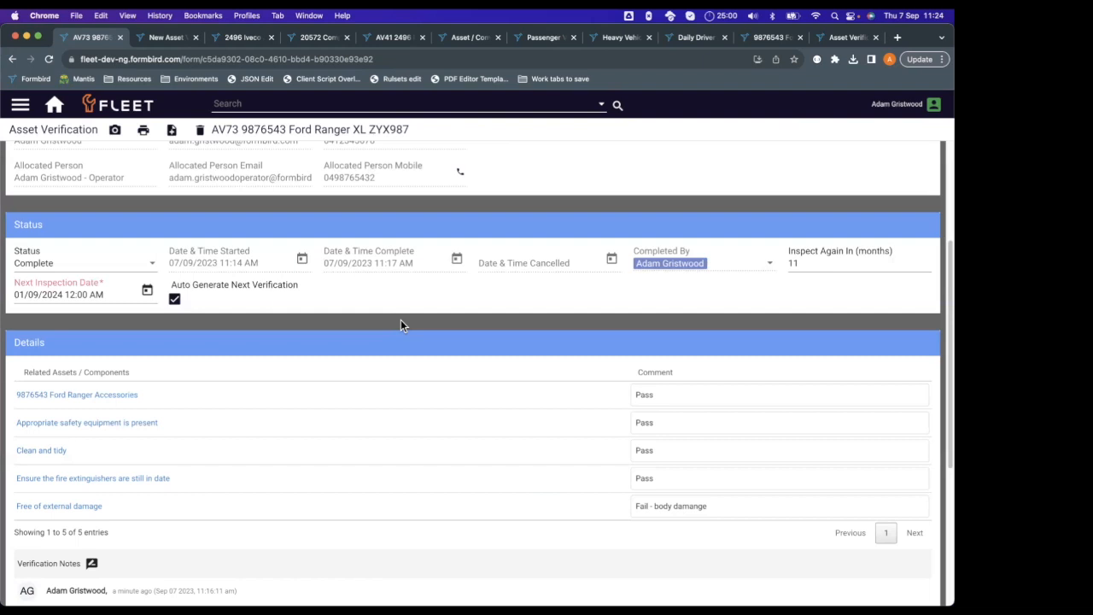
Review the completed record's component comments, verification notes, attached photo and verification outcome.
scroll(387, 331, "down", 1)
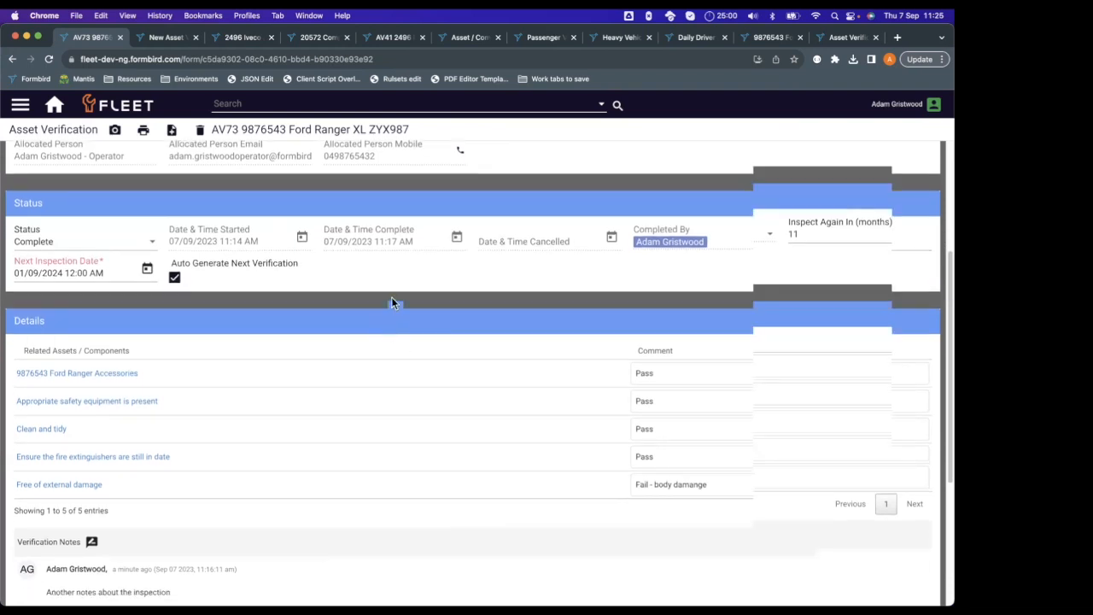
scroll(391, 303, "down", 1)
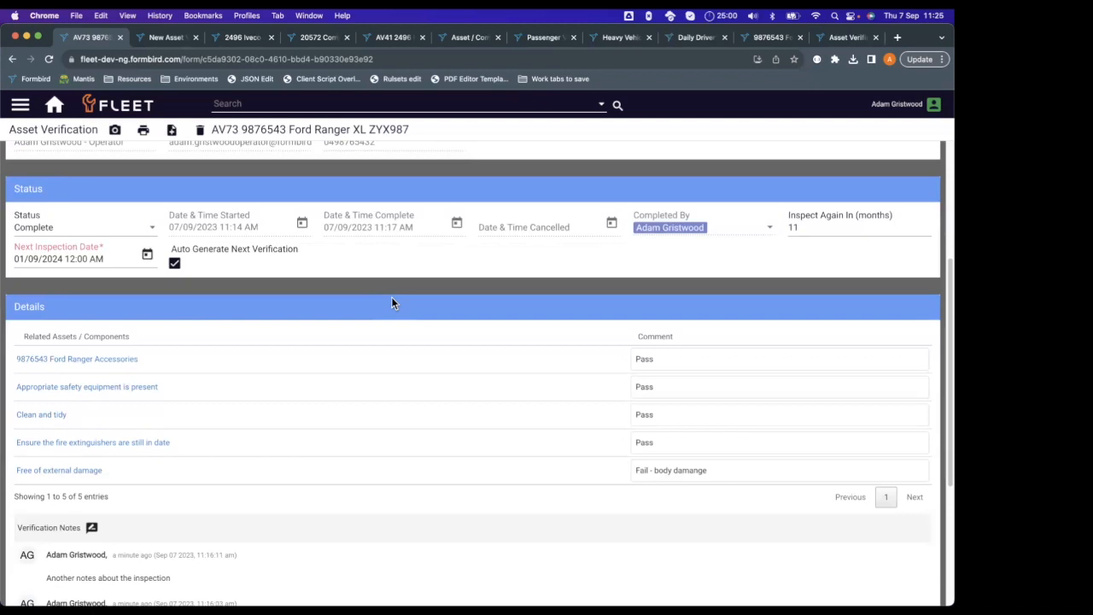
scroll(391, 298, "down", 5)
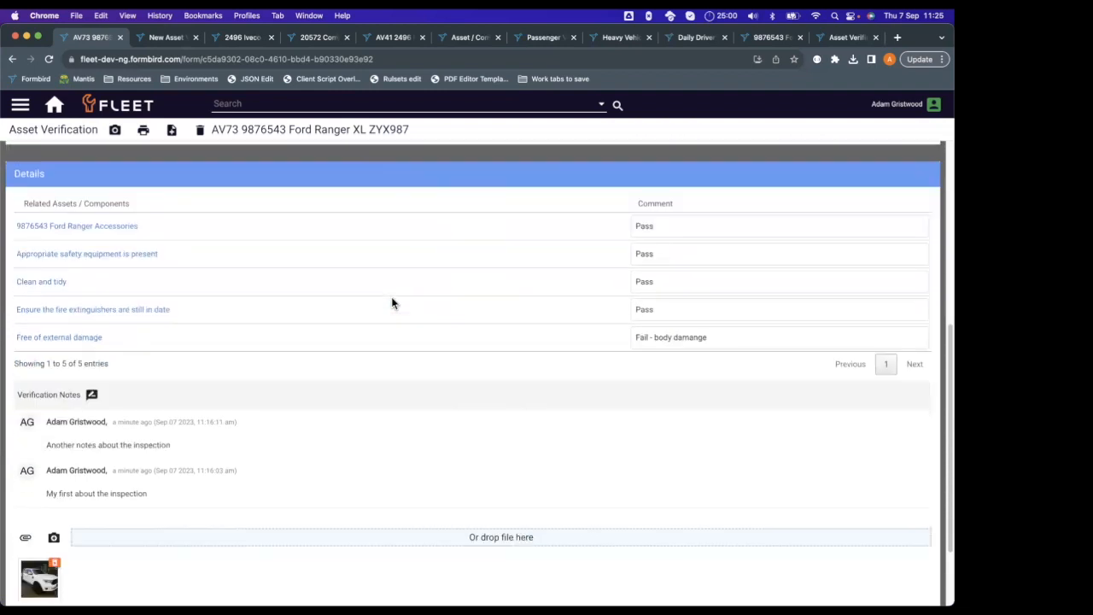
scroll(391, 298, "down", 1)
mouse_move(402, 319)
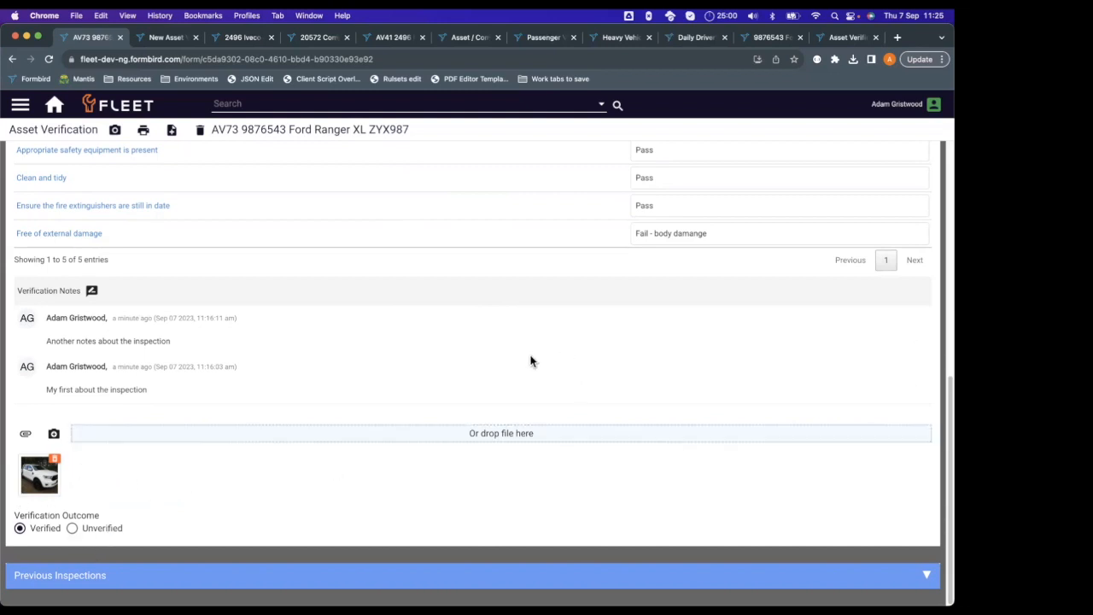
Switch to the Asset Verification Inspections list and look through the records' status, dates and outcomes.
left_click(837, 41)
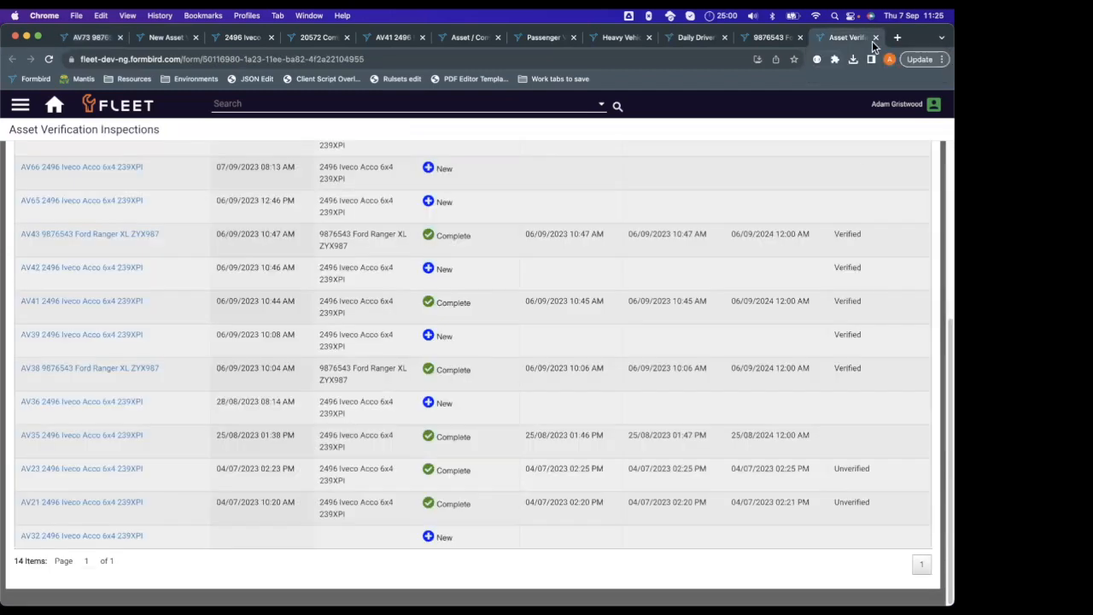
scroll(291, 381, "up", 5)
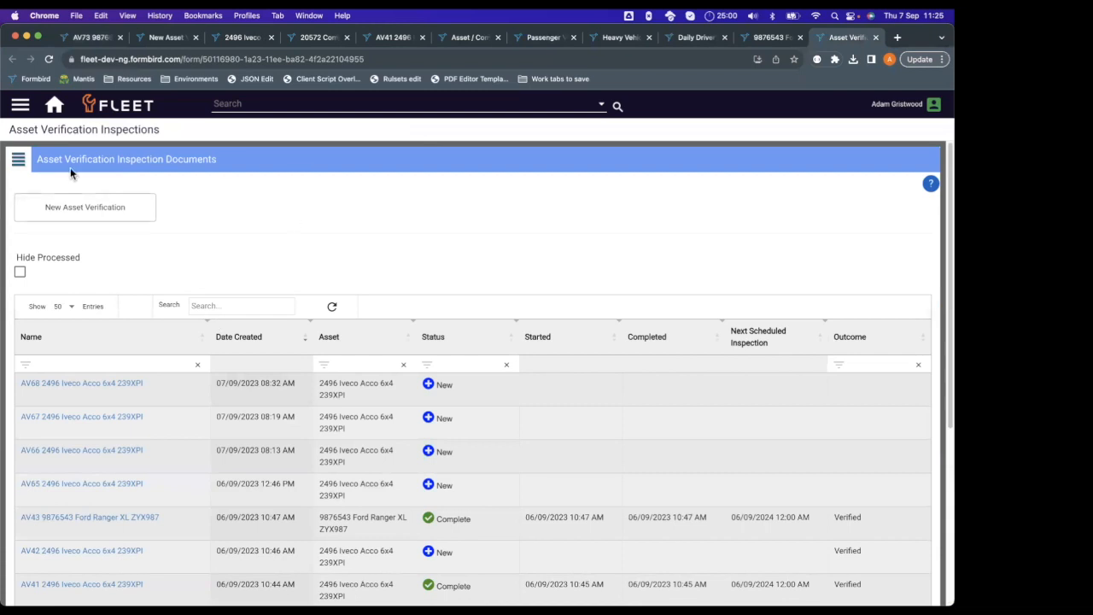
scroll(134, 407, "down", 3)
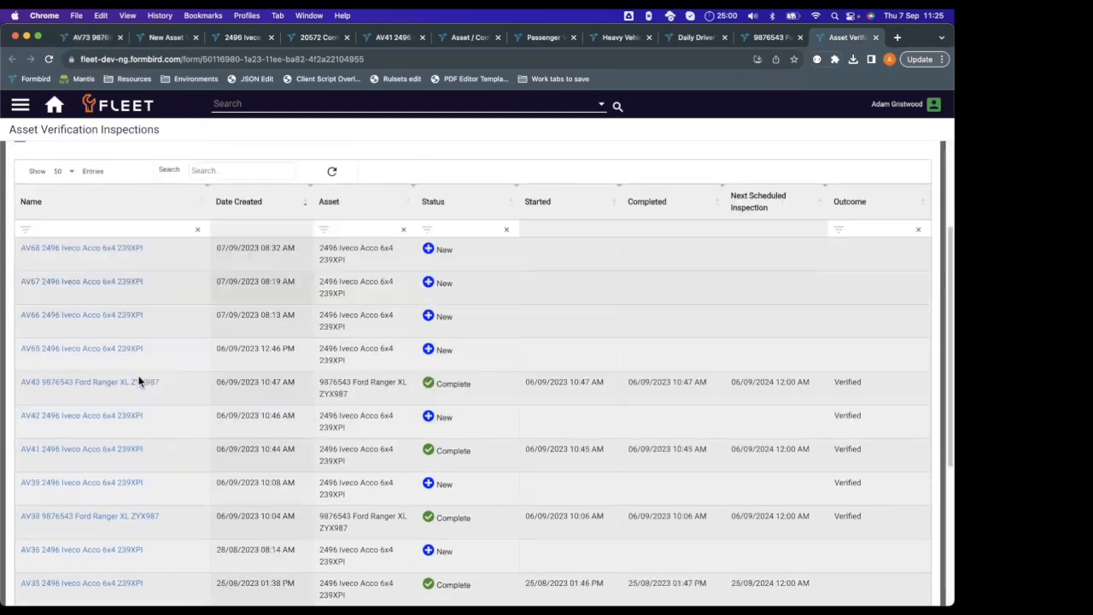
scroll(539, 392, "down", 2)
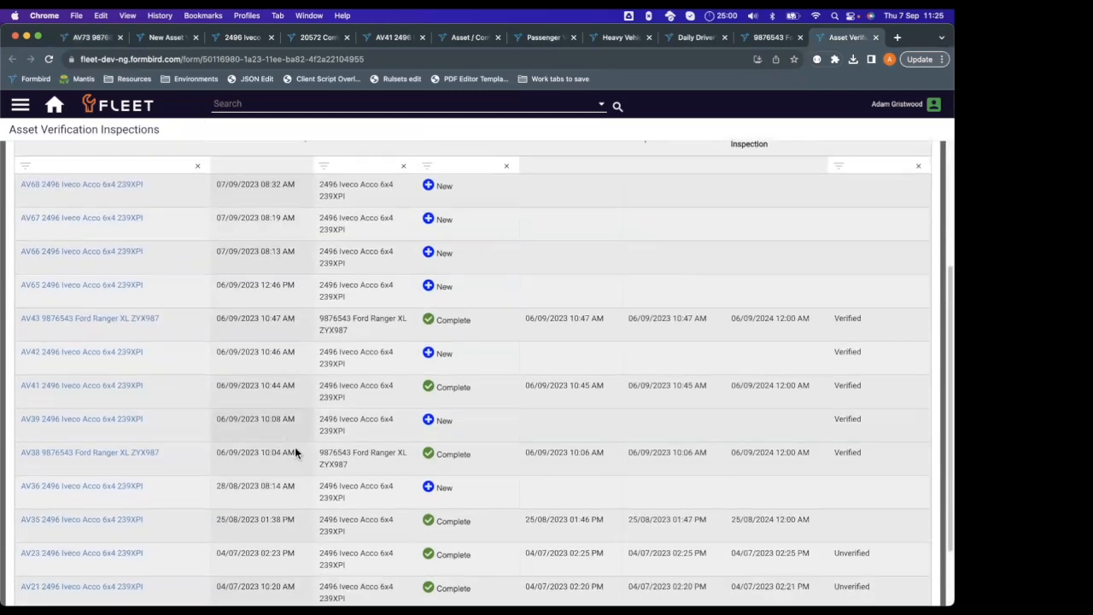
scroll(435, 491, "up", 2)
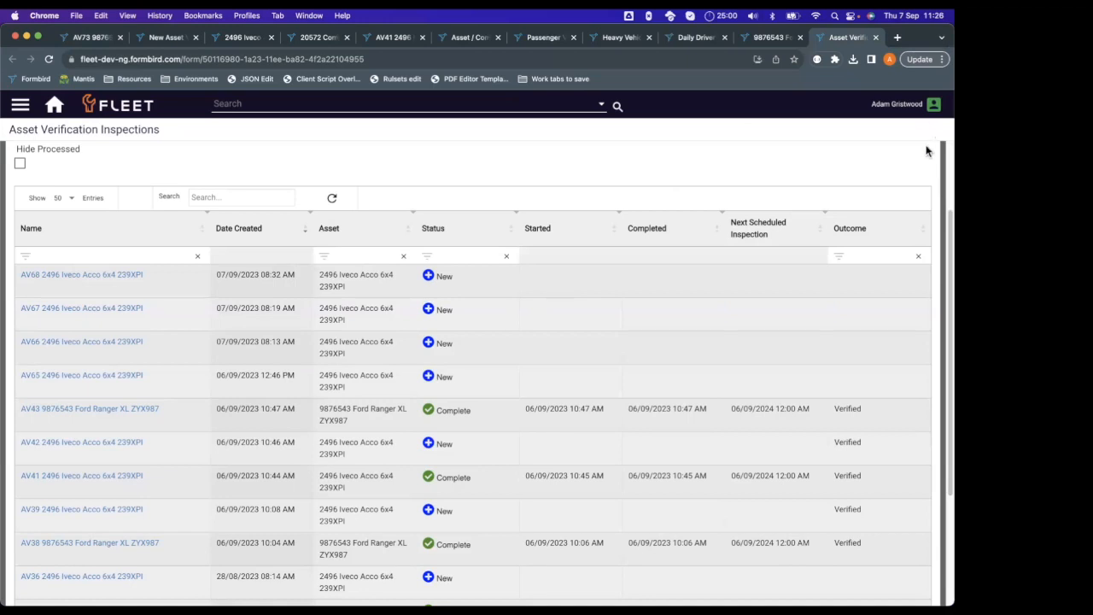
Open the signed-in user's account record and go to its Notifications section.
left_click(934, 104)
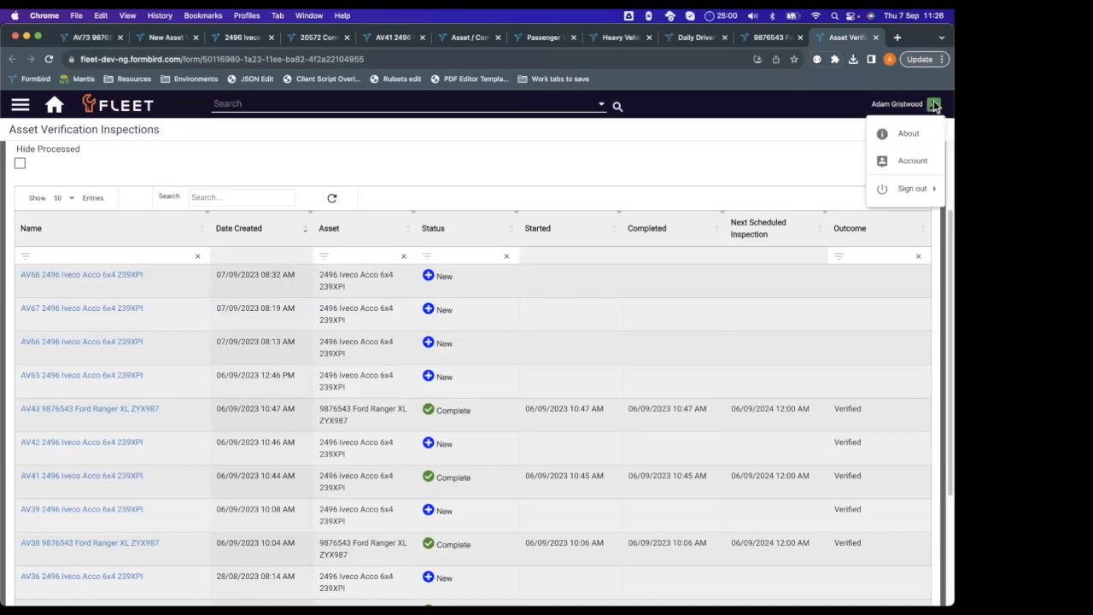
left_click(914, 161)
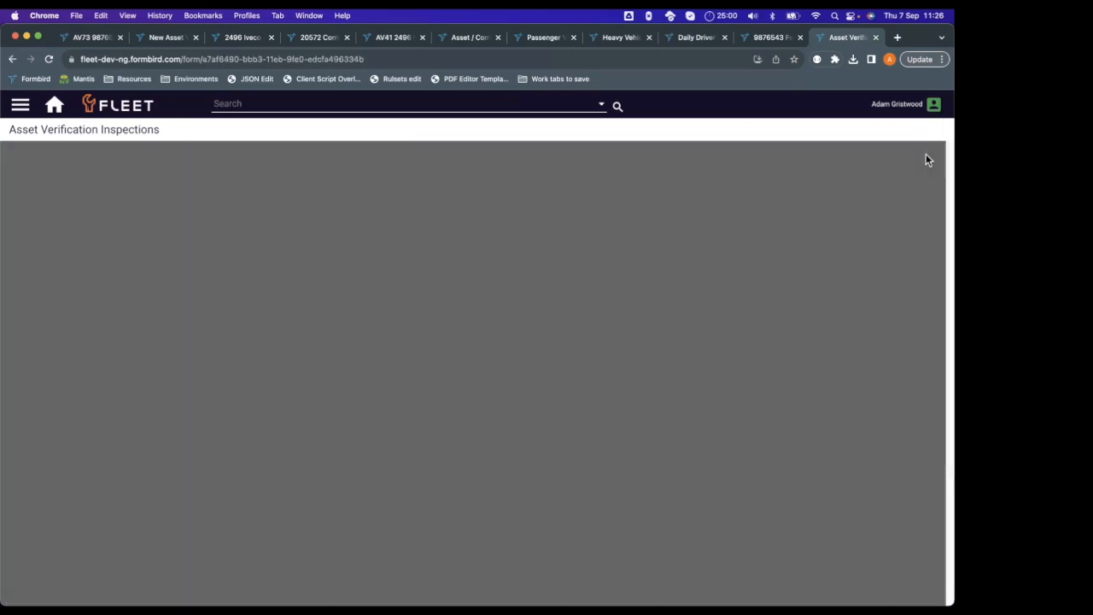
scroll(555, 274, "down", 10)
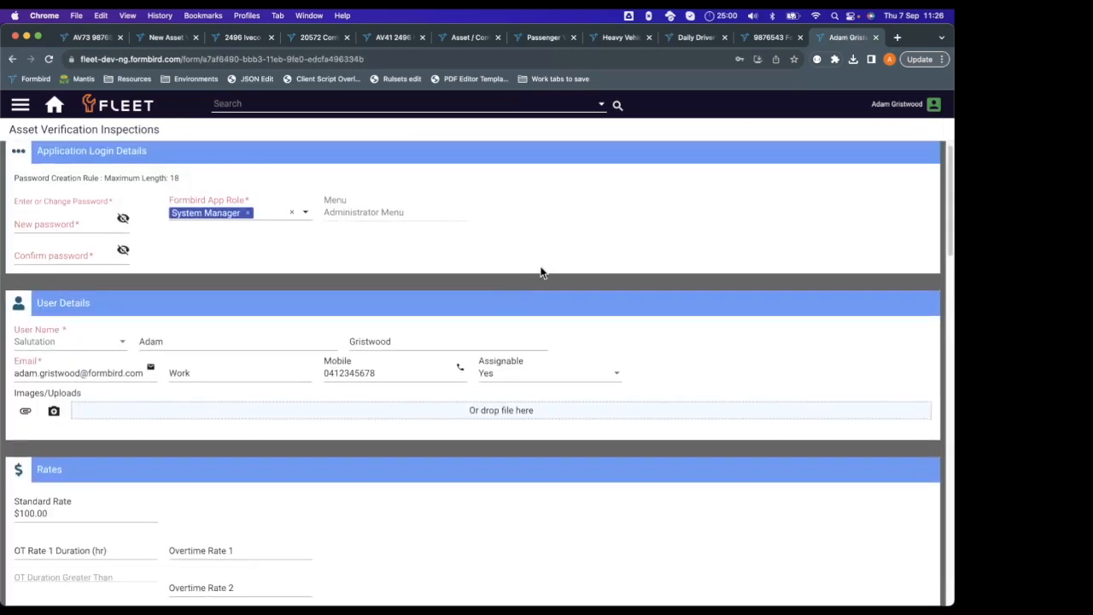
scroll(599, 279, "down", 10)
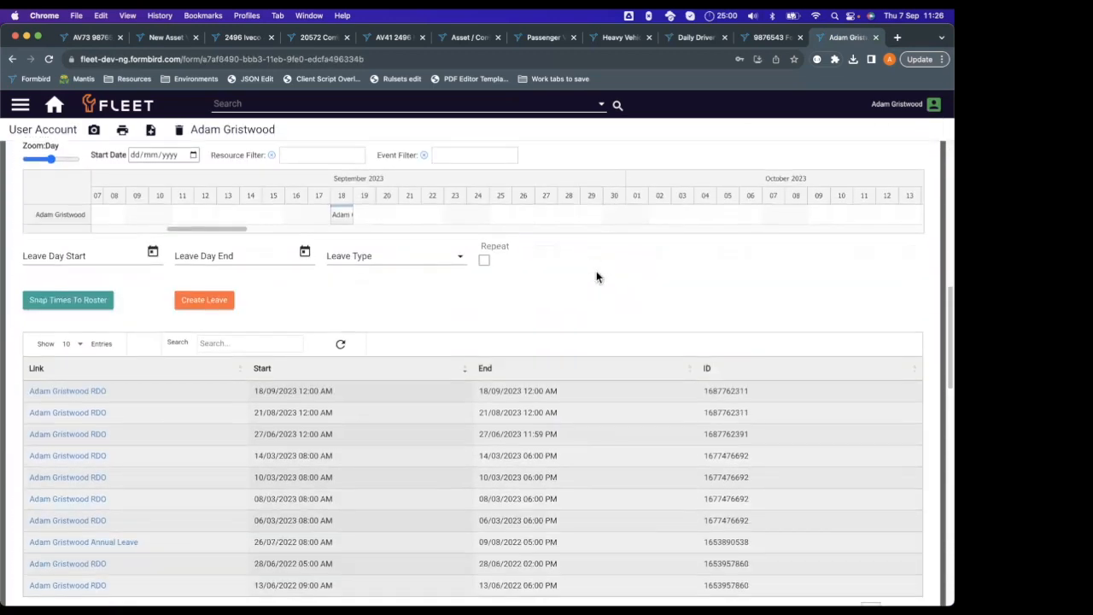
scroll(627, 271, "down", 2)
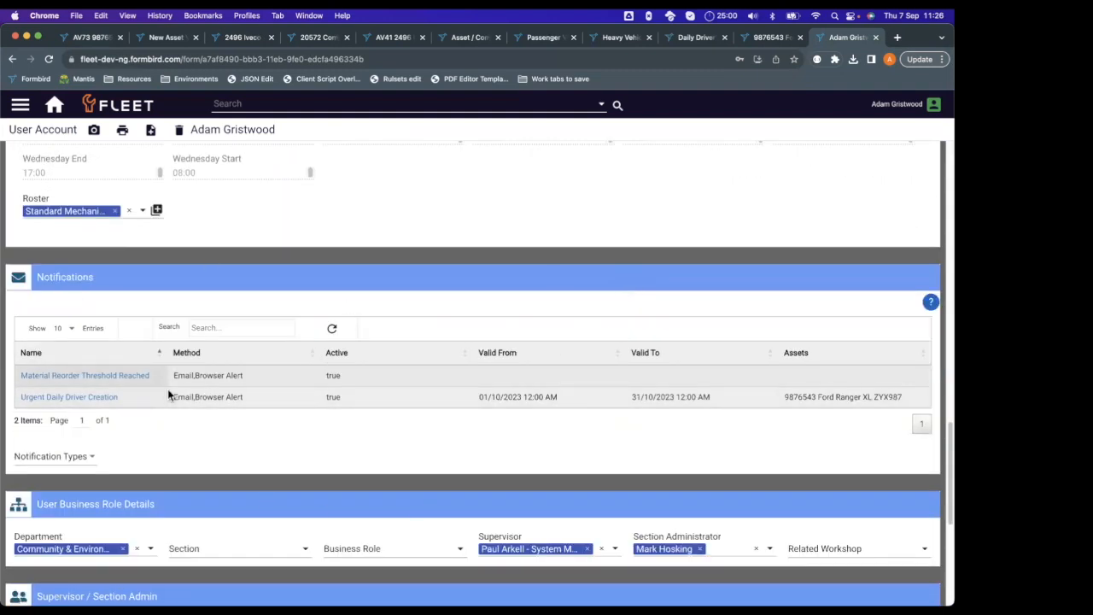
scroll(294, 282, "down", 1)
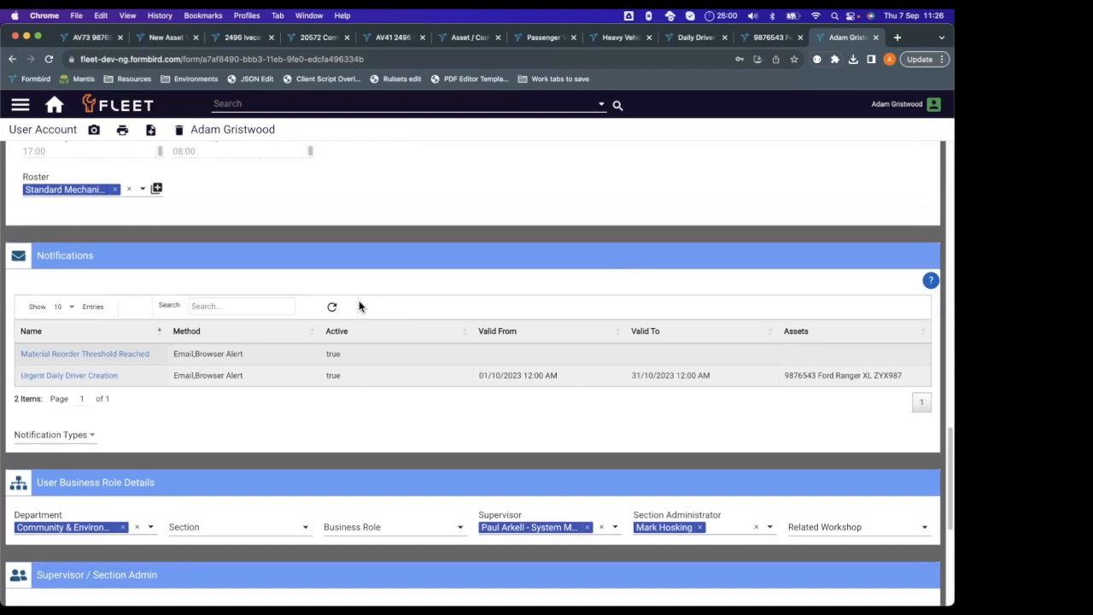
scroll(439, 287, "down", 1)
scroll(438, 286, "down", 1)
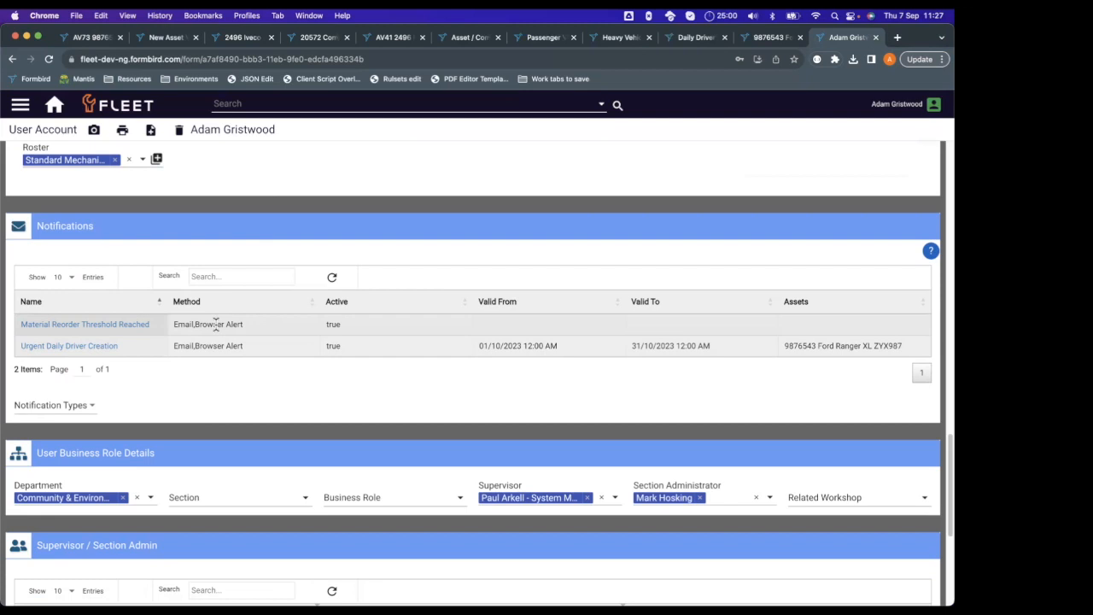
Add an Asset Verification Inspection Due notification to the account, set it to Active and save the record.
left_click(83, 406)
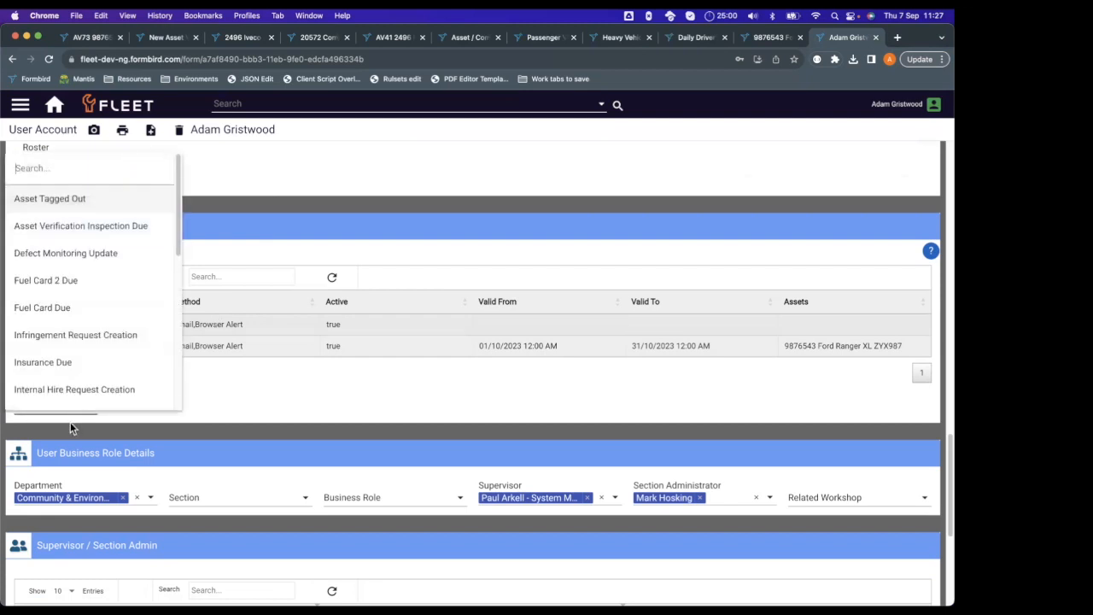
left_click(132, 227)
scroll(313, 298, "down", 3)
scroll(230, 401, "up", 2)
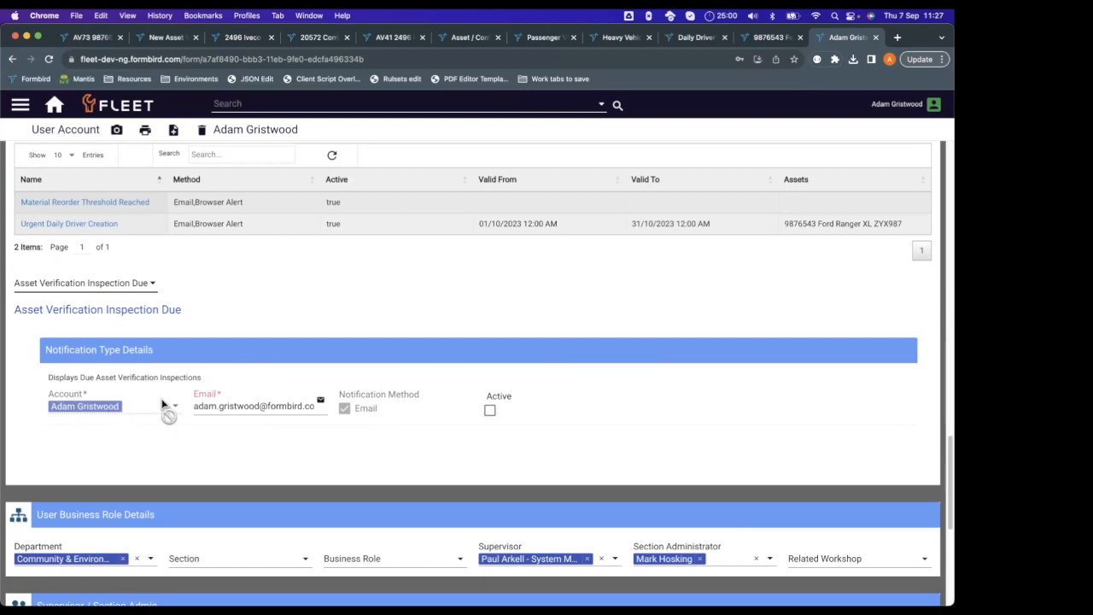
left_click(489, 409)
left_click(30, 129)
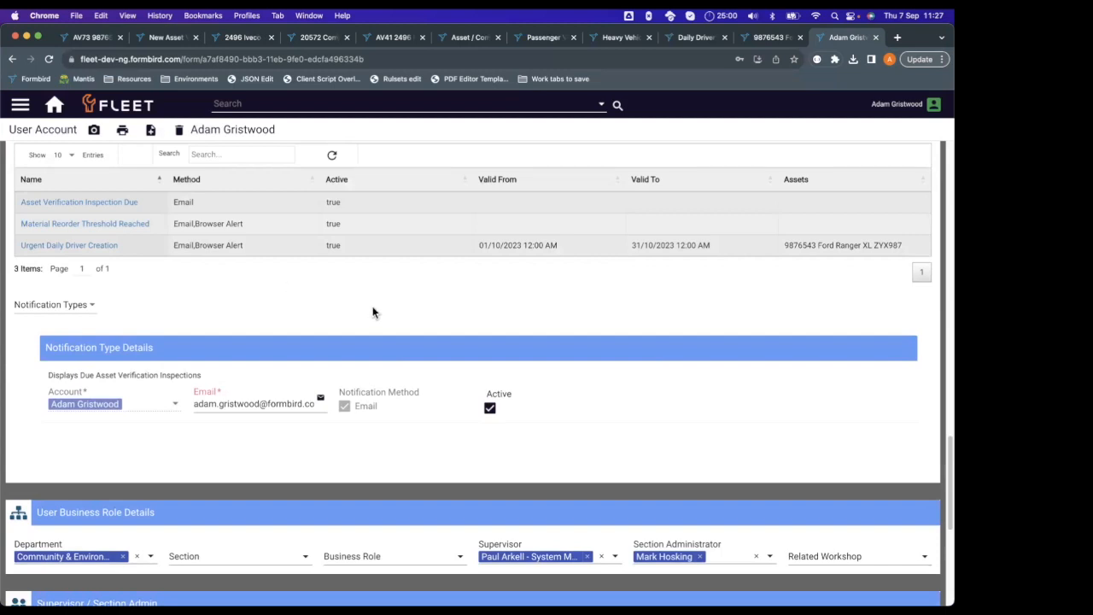
Review the account's notifications list and the Material Reorder Threshold Reached notification's method, active and validity settings.
scroll(373, 309, "up", 1)
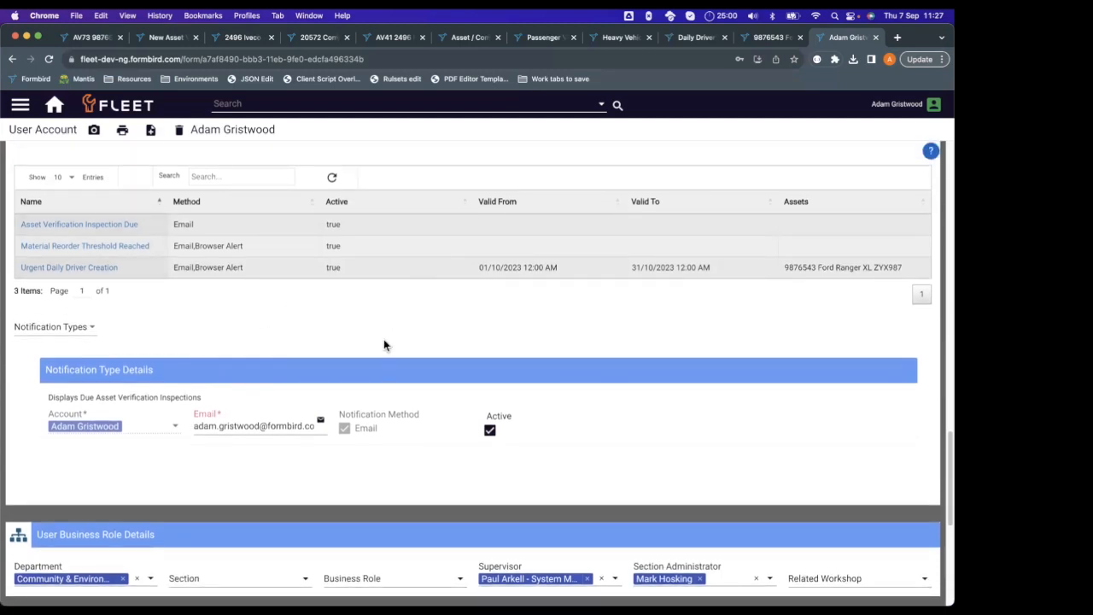
scroll(383, 345, "up", 3)
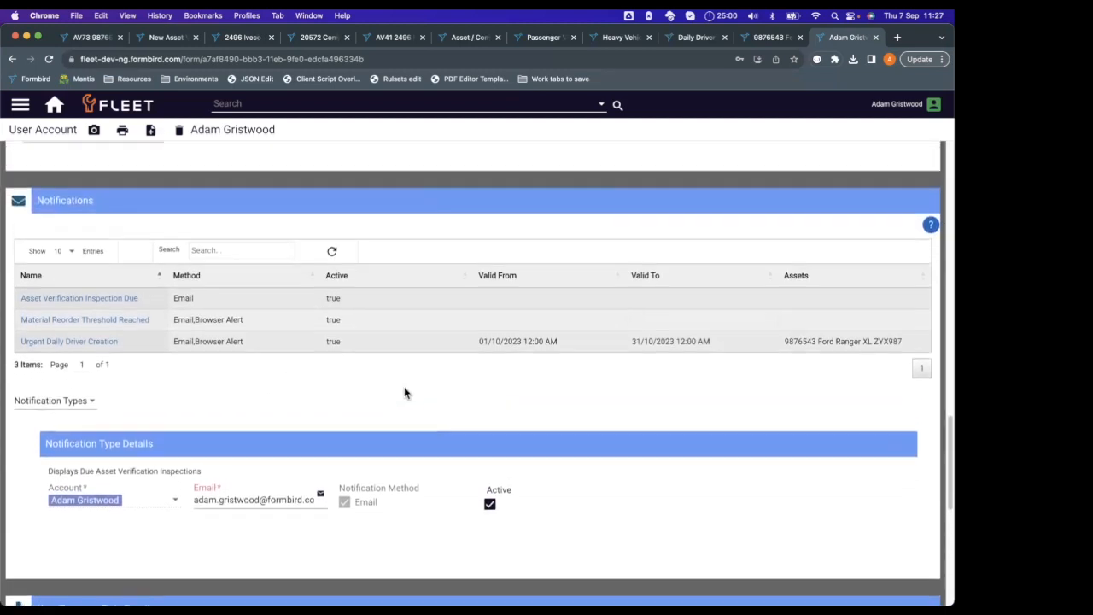
scroll(410, 403, "up", 1)
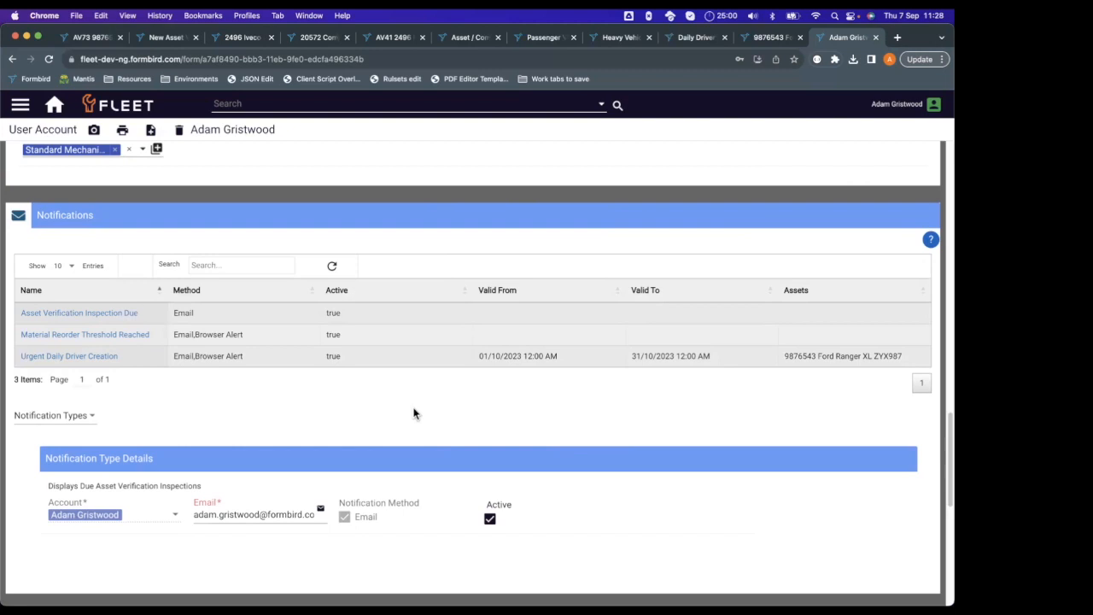
left_click(189, 334)
scroll(271, 333, "down", 2)
scroll(275, 337, "up", 3)
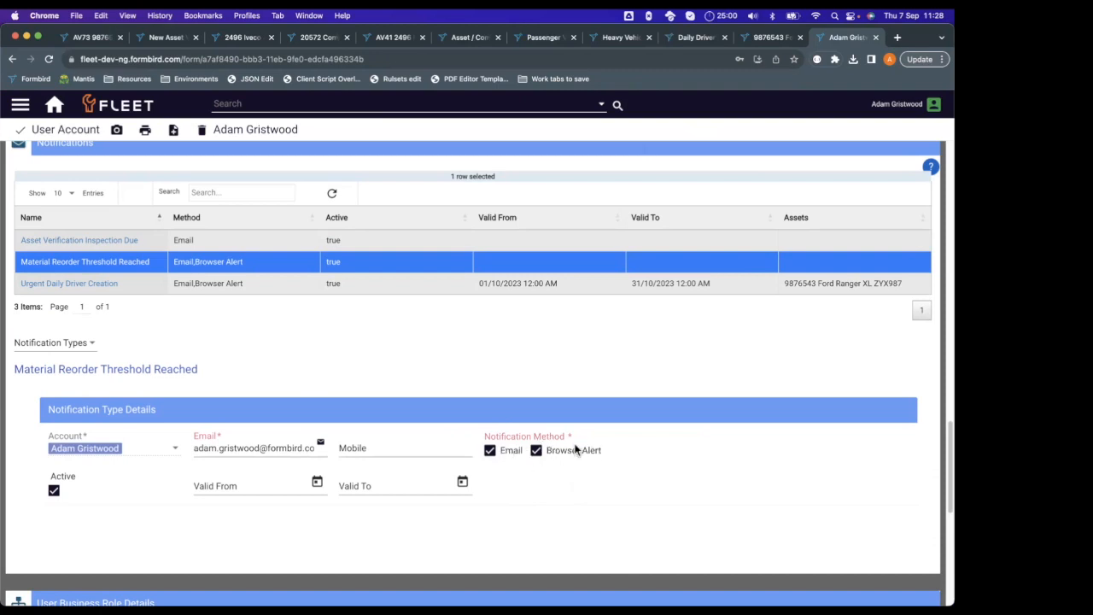
scroll(559, 353, "up", 1)
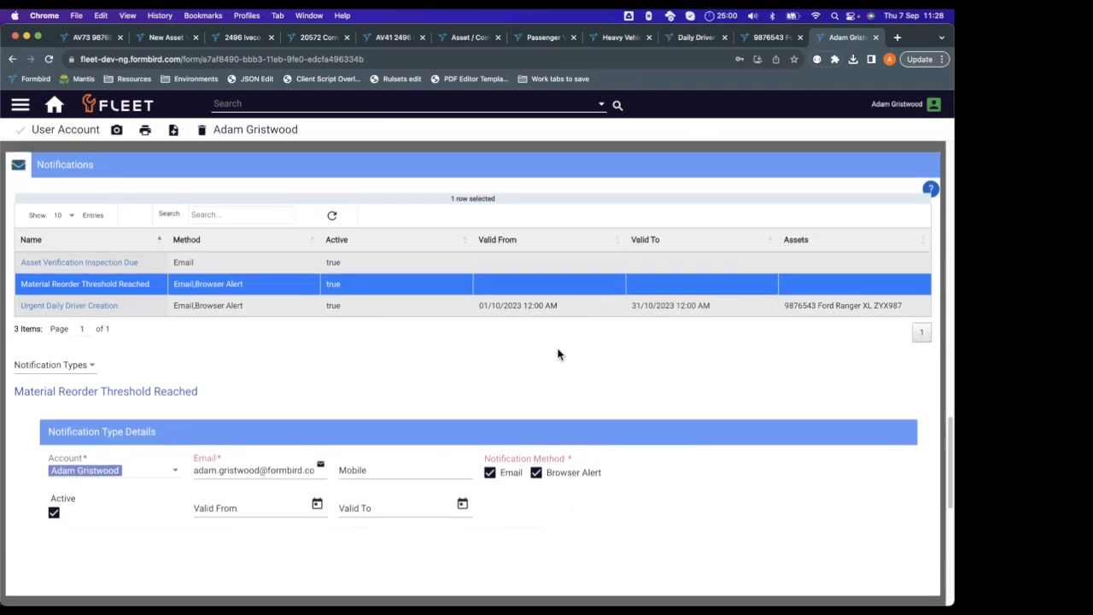
left_click(411, 286)
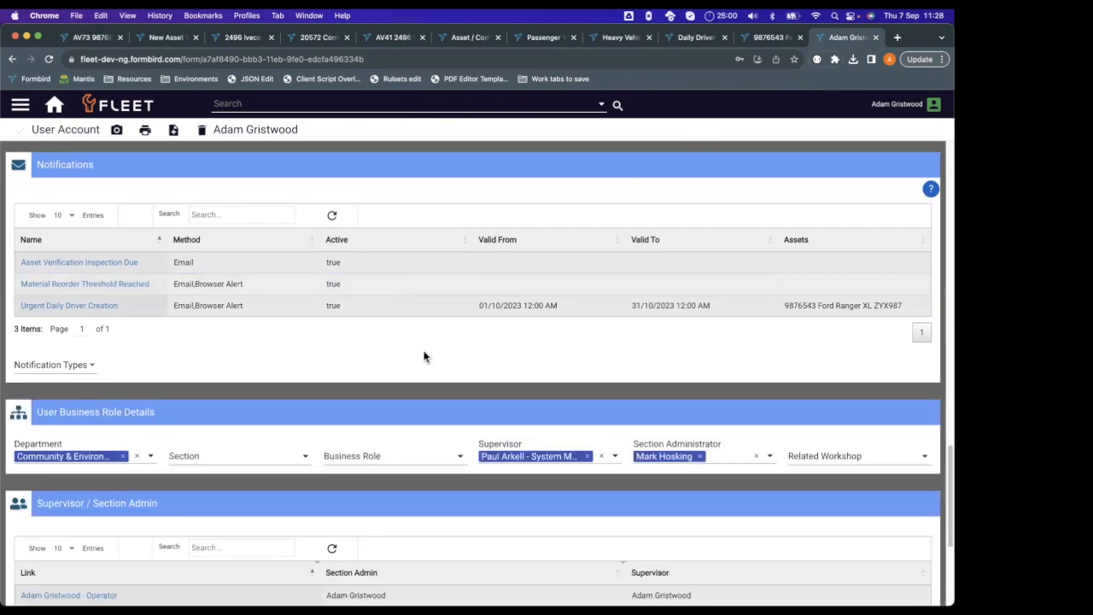
scroll(393, 341, "up", 1)
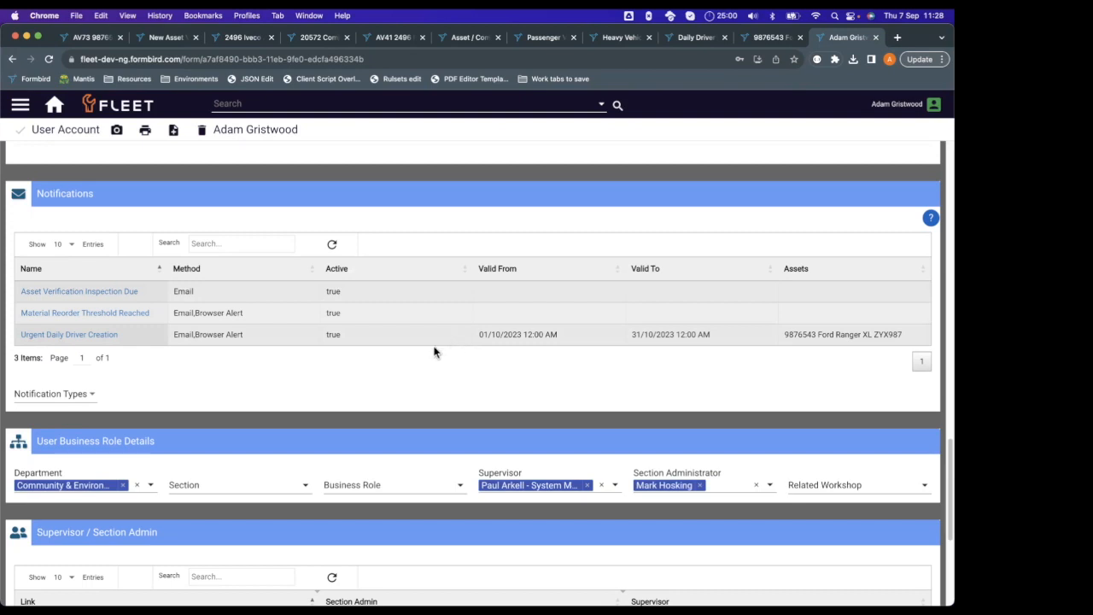
scroll(349, 348, "up", 1)
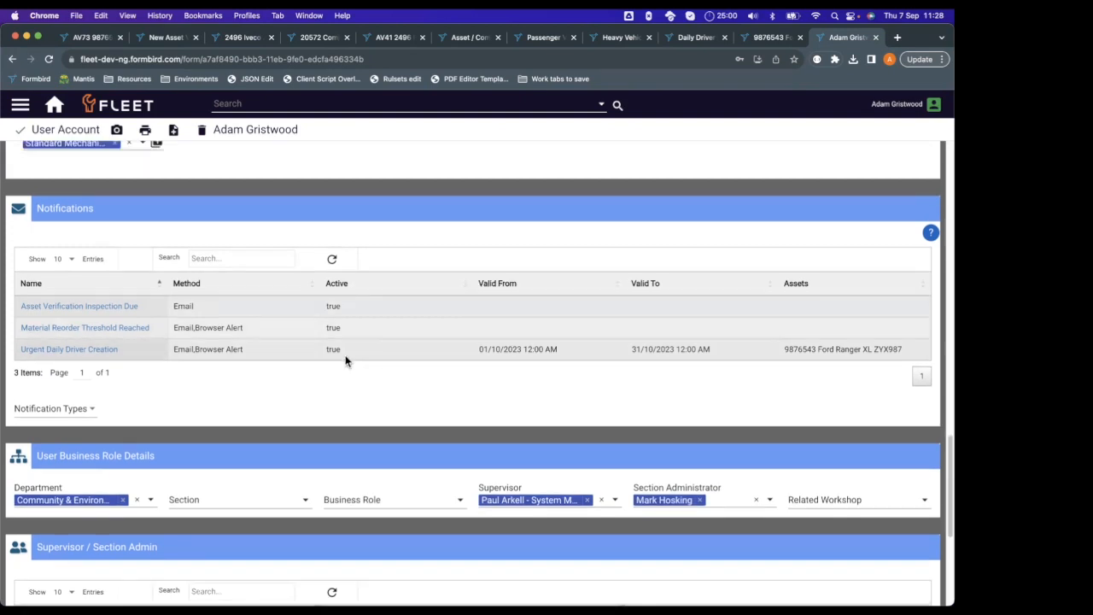
scroll(346, 357, "up", 2)
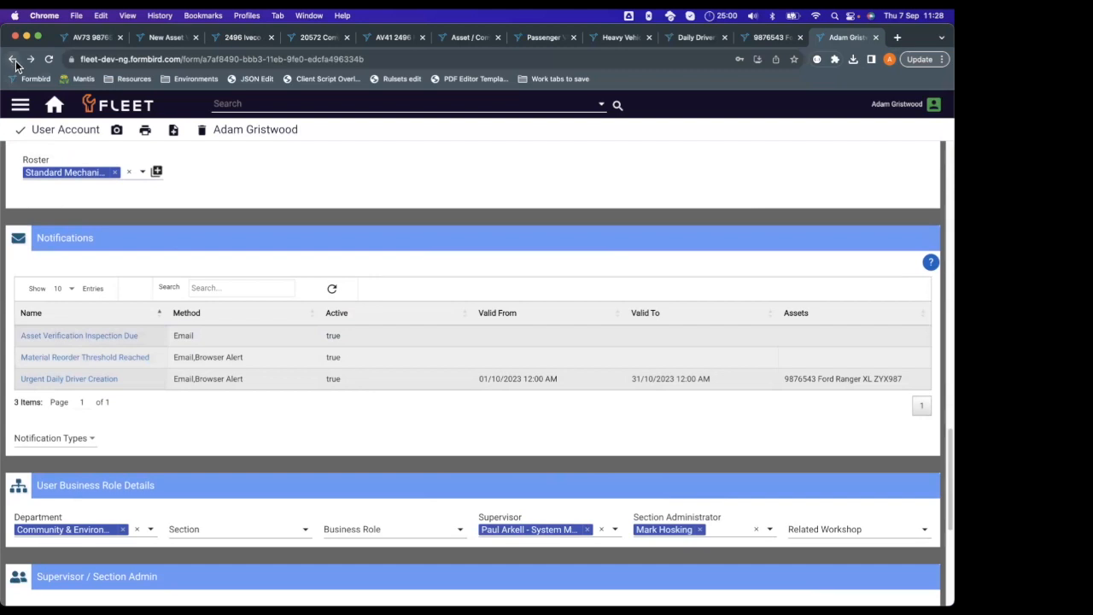
Return to the System Administrator Menu, discarding the account changes, and show Reports & Listings in grid view.
left_click(53, 106)
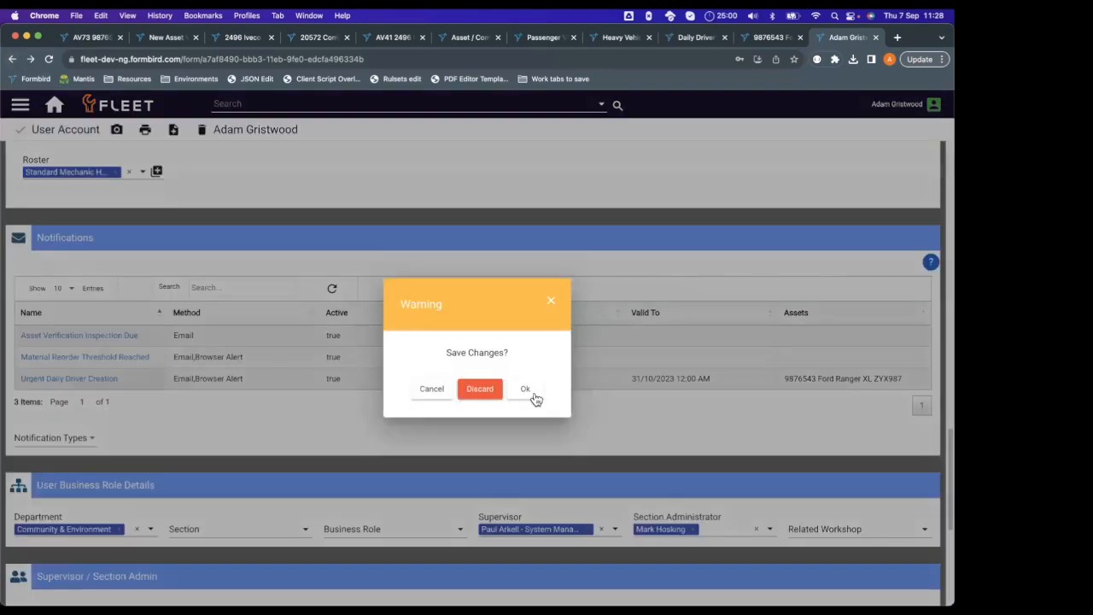
left_click(485, 388)
scroll(521, 219, "down", 1)
scroll(512, 209, "down", 15)
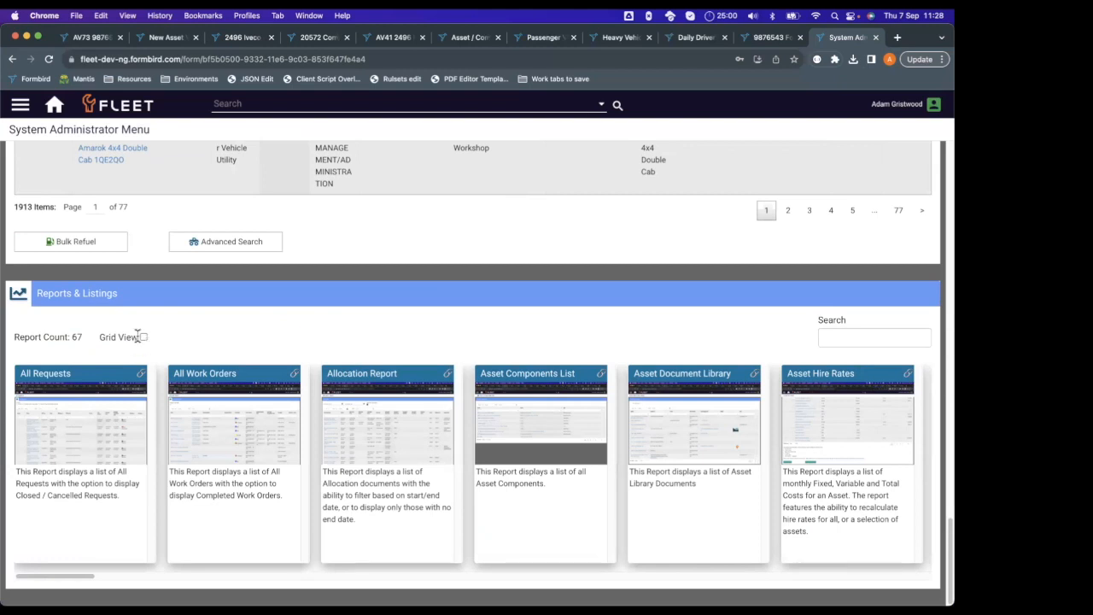
left_click(143, 336)
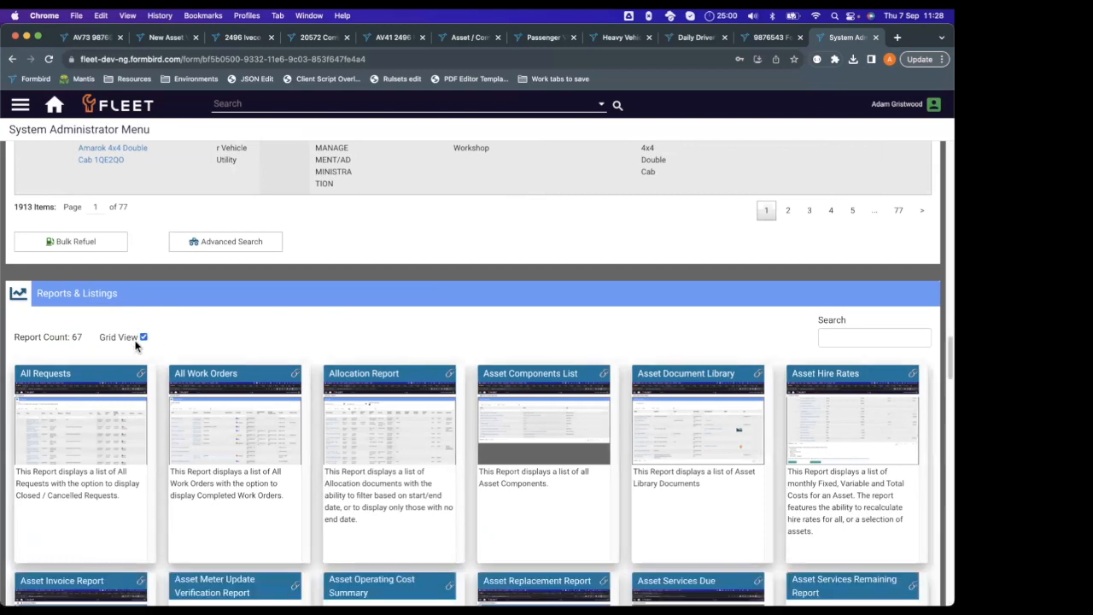
left_click(852, 60)
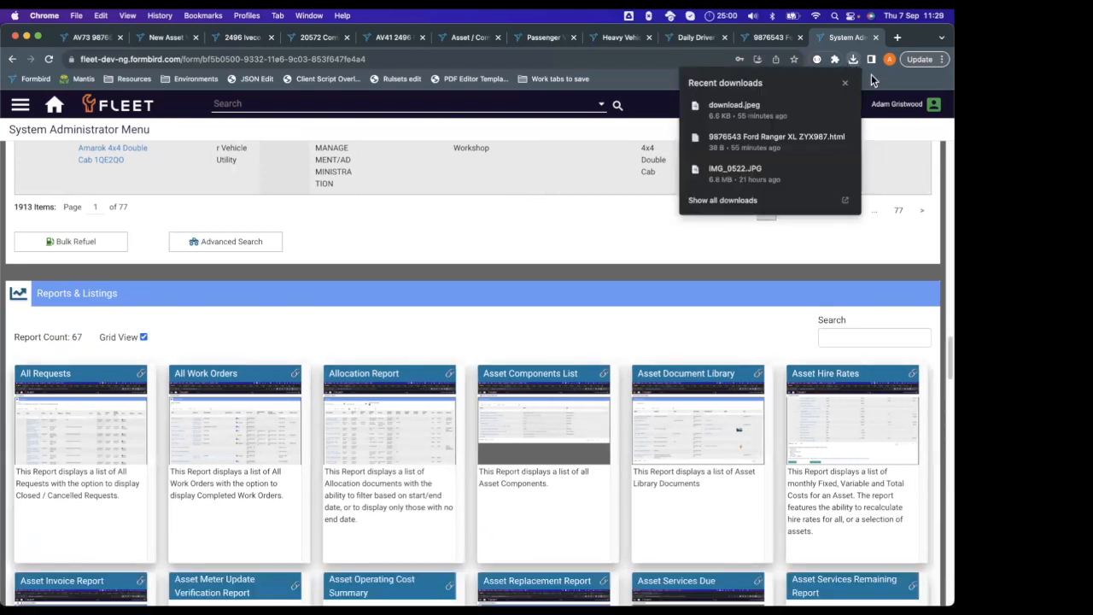
left_click(809, 325)
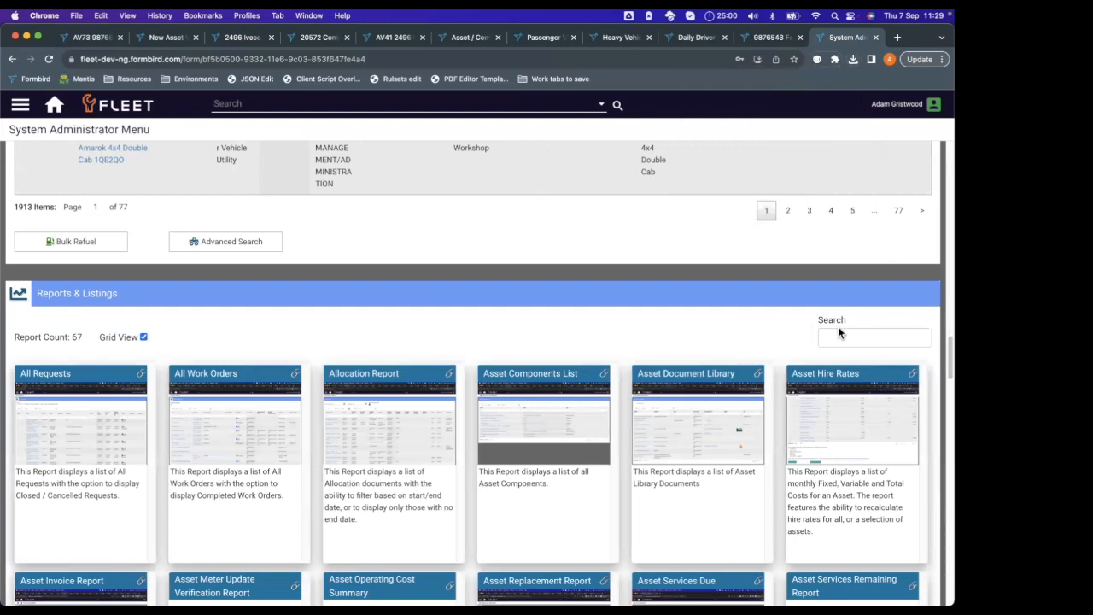
Search the reports for "Verific" and open the Asset Verification Inspections report.
left_click(850, 335)
type("Veri")
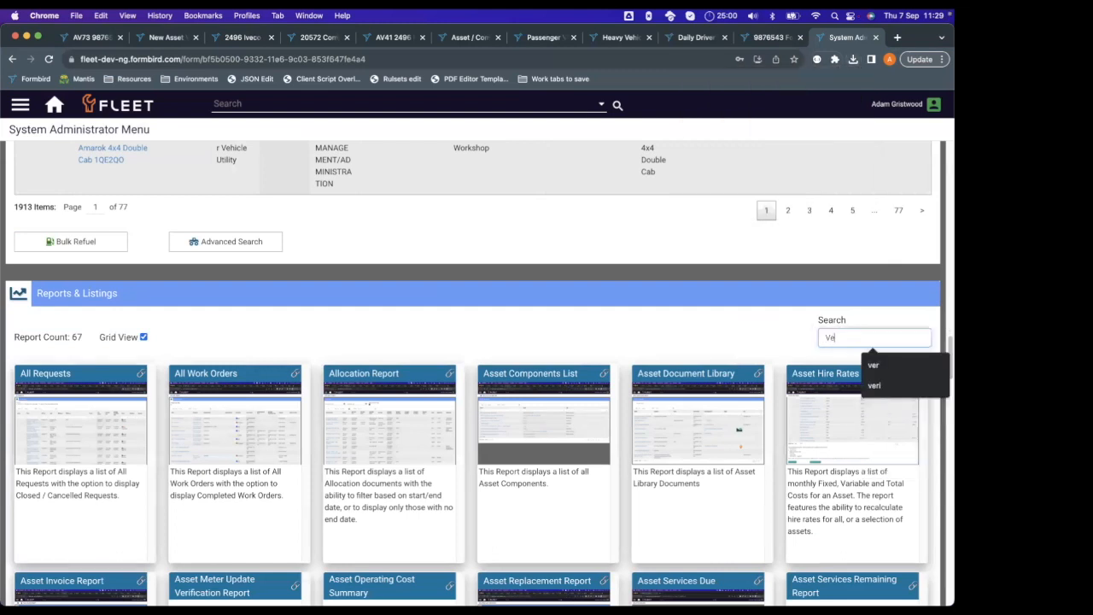
type("ficati")
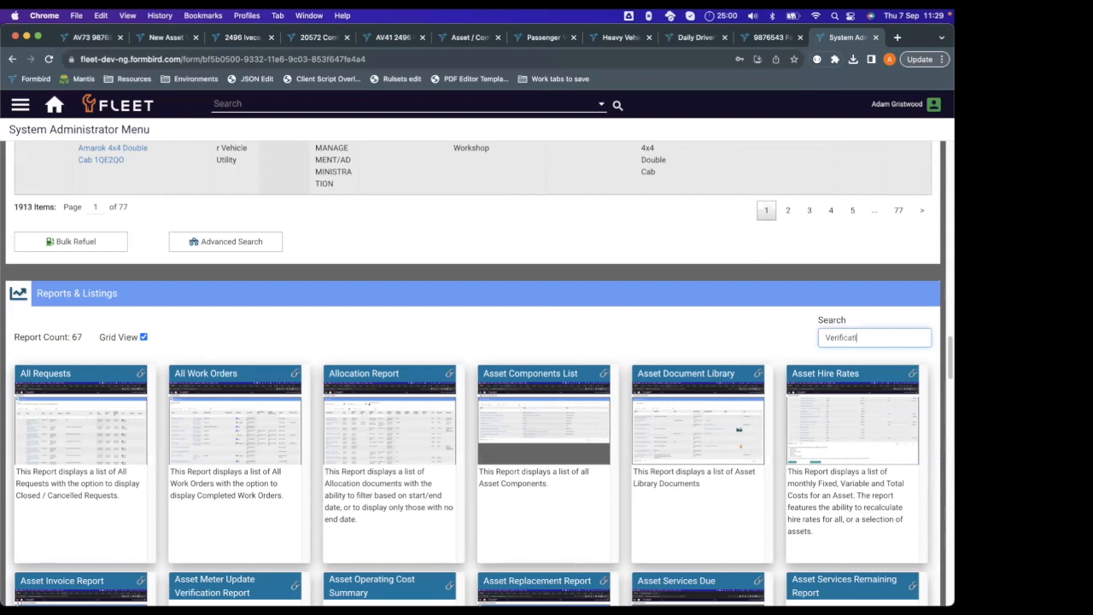
key("BackSpace")
key("BackSpace")
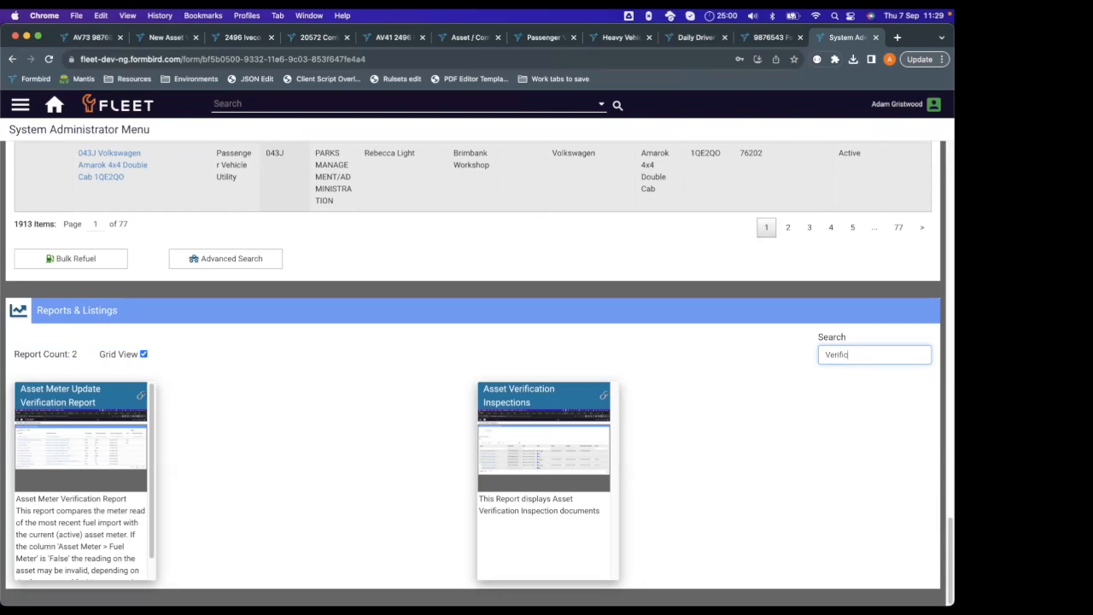
left_click(510, 401)
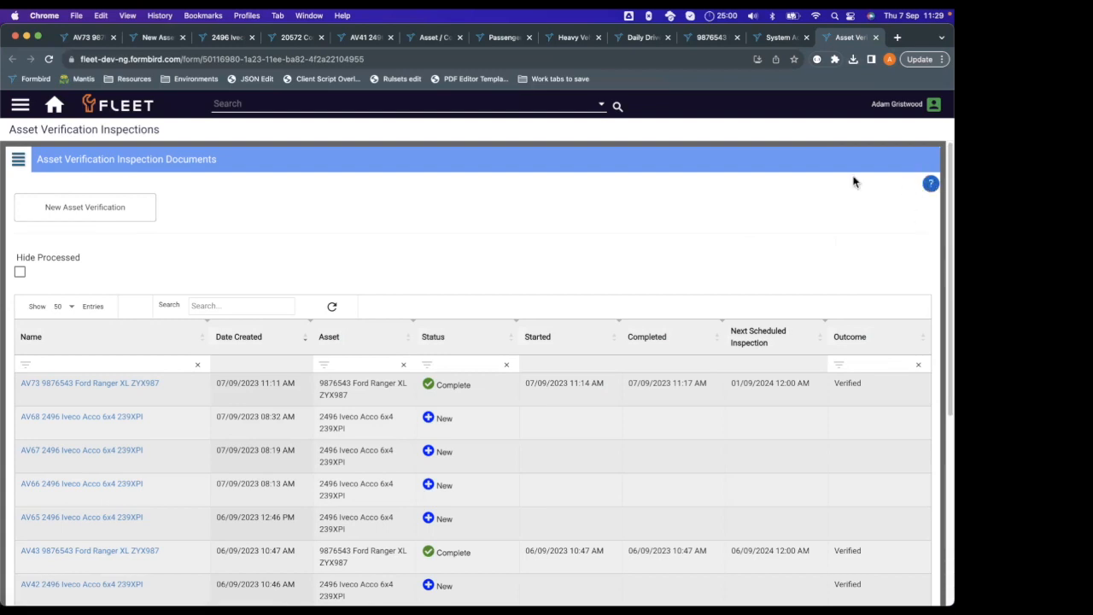
Open the Asset Verification Configuration and Use help article, look through its configuration instructions and close it.
left_click(930, 185)
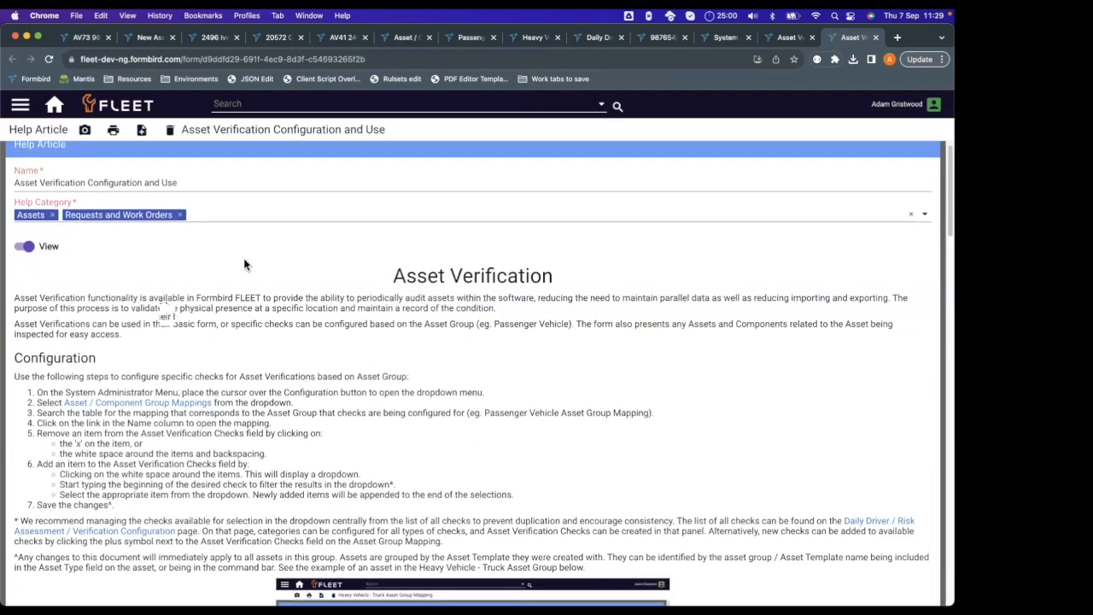
scroll(324, 295, "down", 2)
scroll(368, 261, "down", 1)
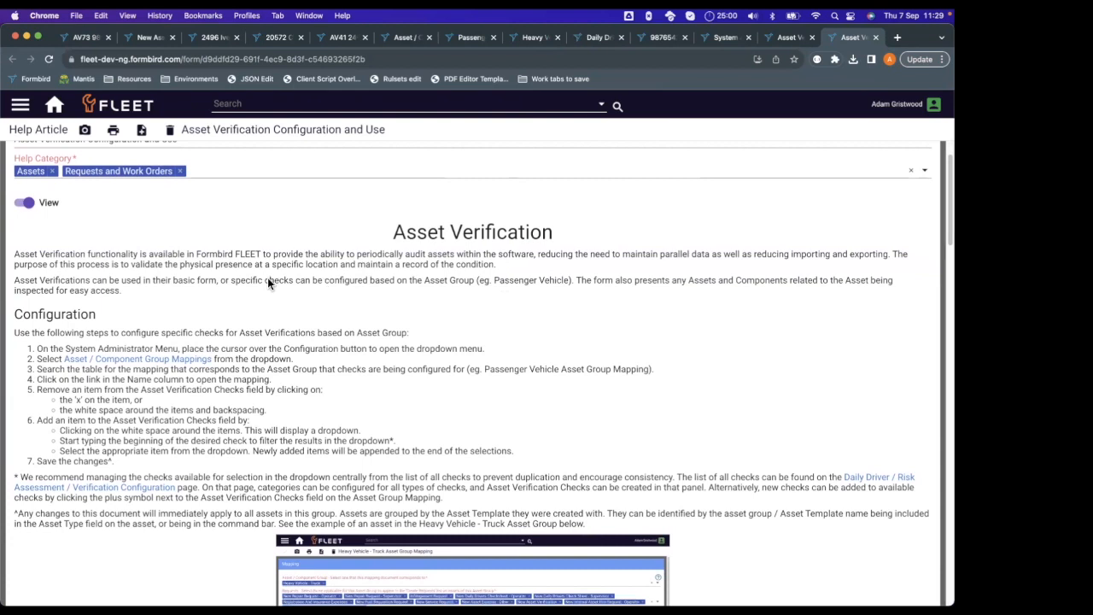
scroll(554, 341, "down", 1)
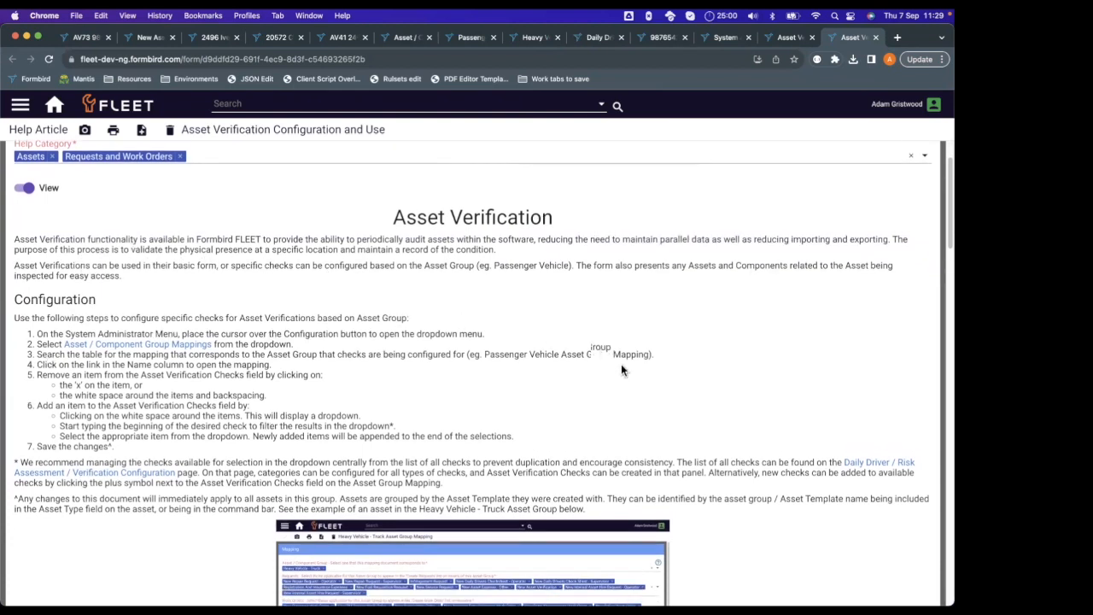
scroll(621, 365, "down", 15)
scroll(641, 386, "up", 20)
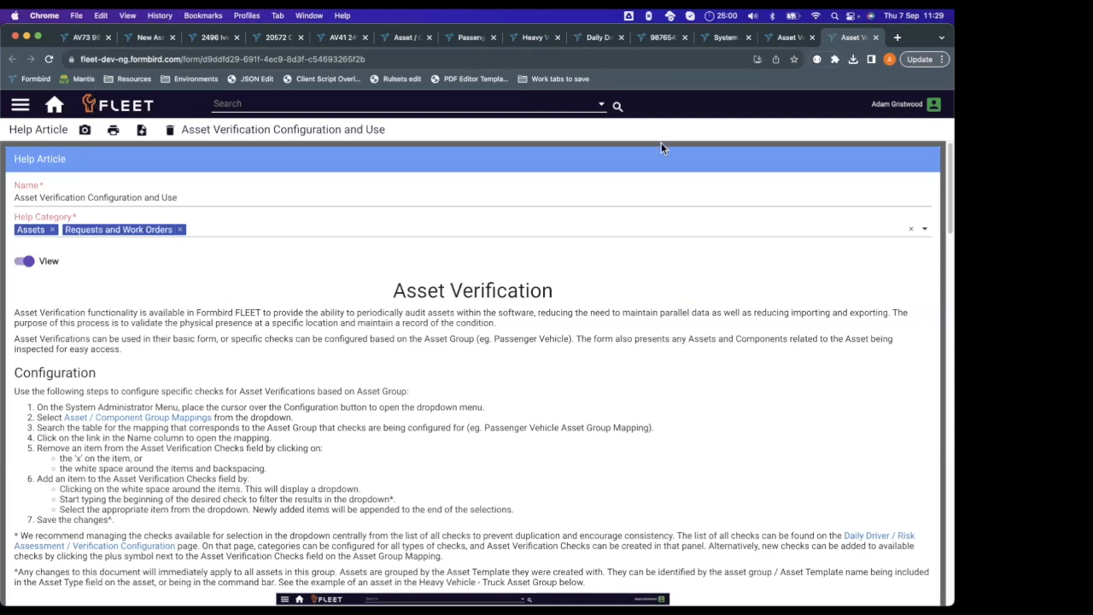
left_click(875, 38)
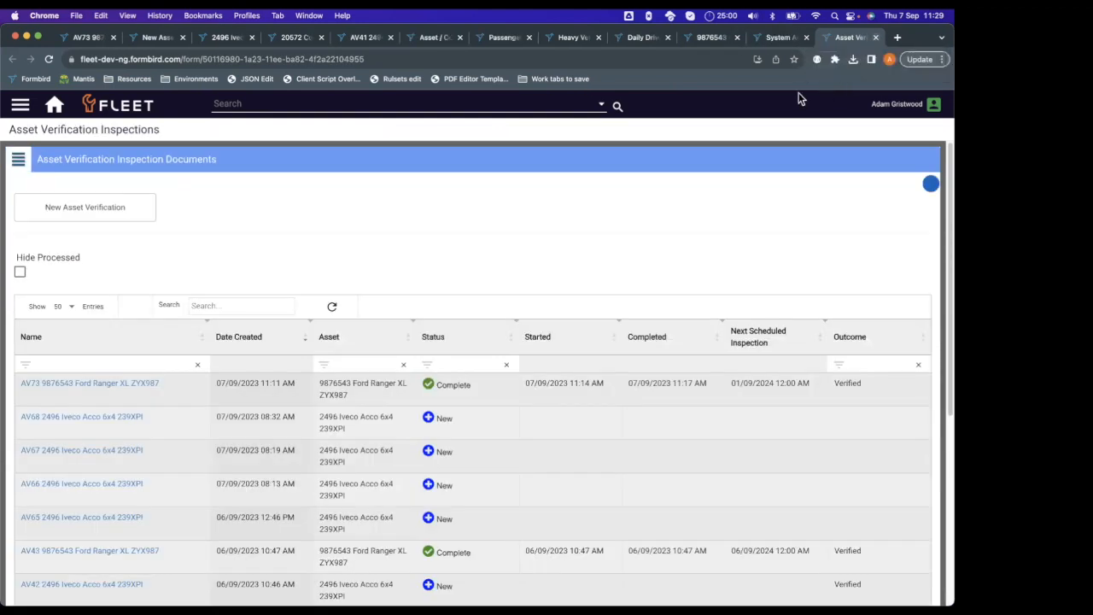
Review the AV73 Ford Ranger verification's component comments, notes and photo, and switch to the 2496 Iveco Acco 6x4 asset record.
left_click(89, 37)
scroll(68, 376, "up", 2)
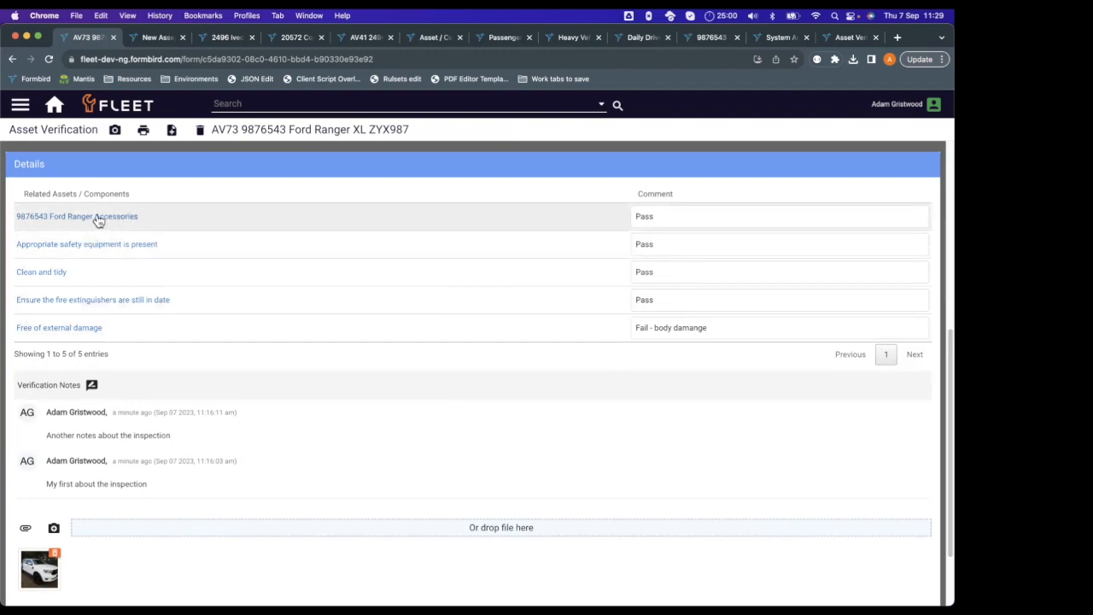
scroll(193, 272, "down", 1)
scroll(194, 274, "up", 1)
left_click(222, 37)
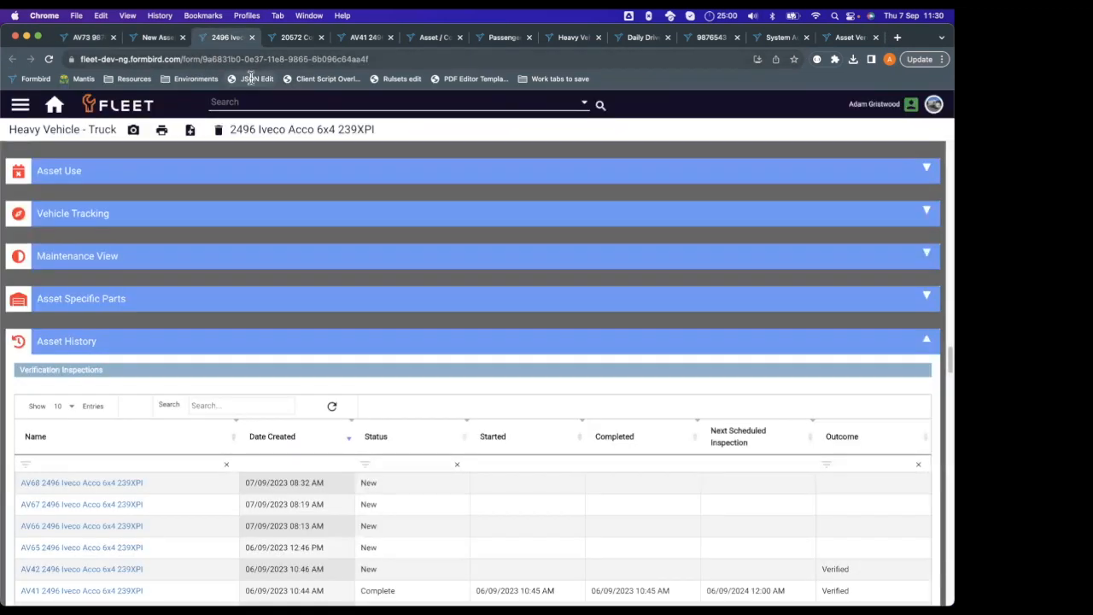
Look through the 2496 Iveco Acco 6x4 record's warranty, classification, allocation and physical details as far as the Related Assets table.
scroll(355, 395, "up", 6)
scroll(355, 391, "up", 10)
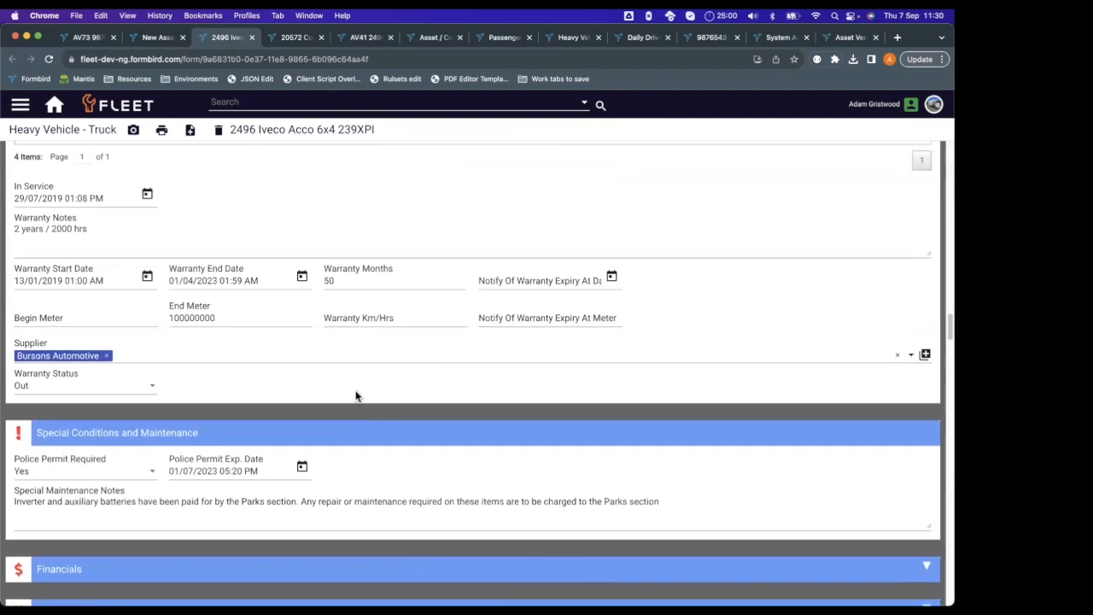
scroll(355, 390, "up", 12)
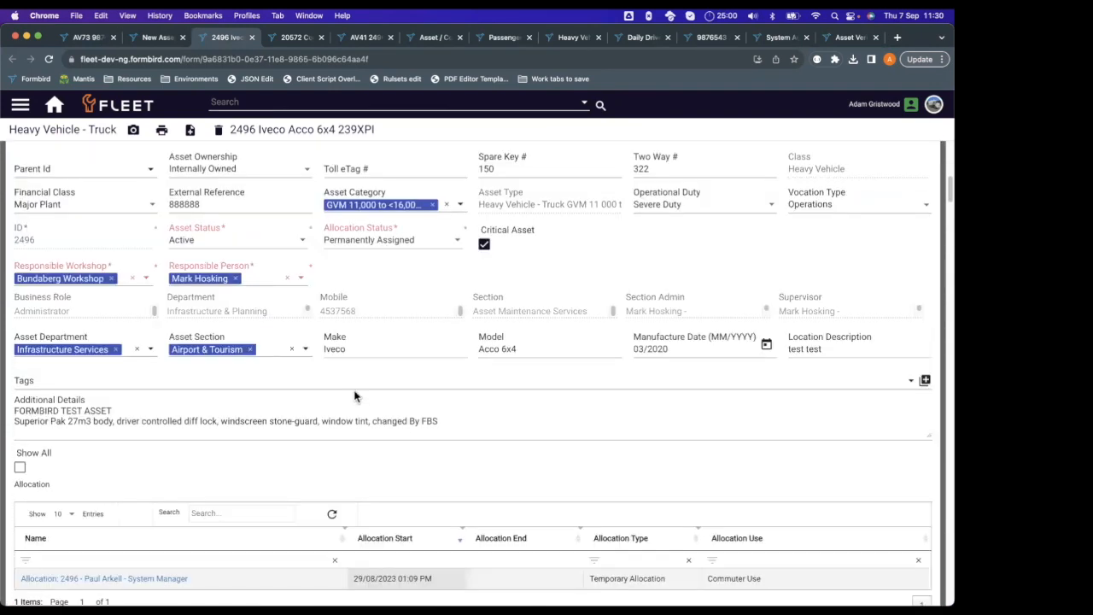
scroll(365, 381, "down", 15)
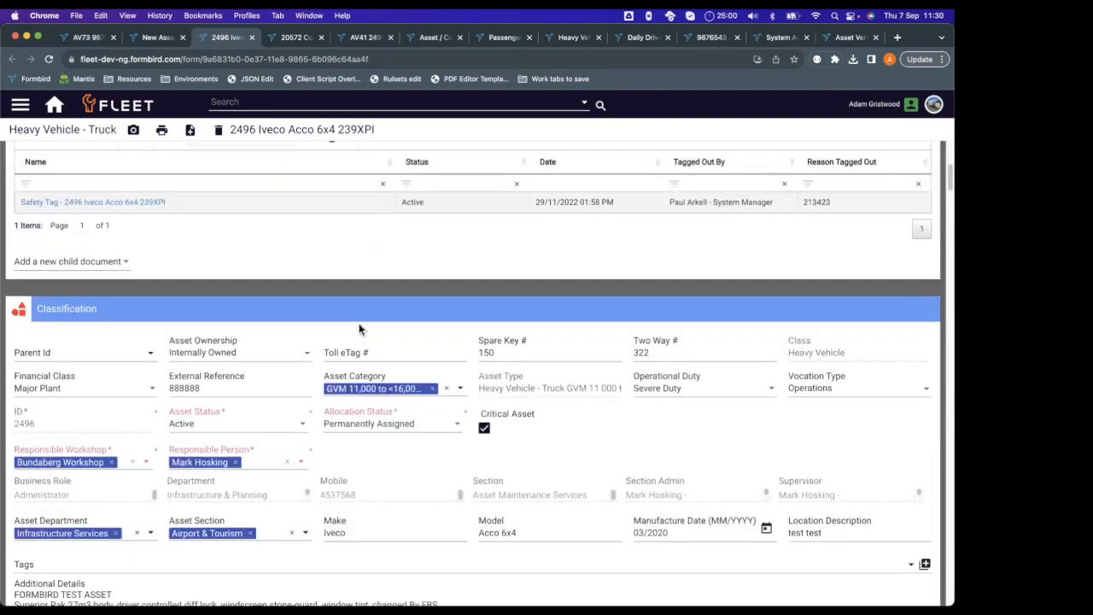
scroll(318, 256, "down", 10)
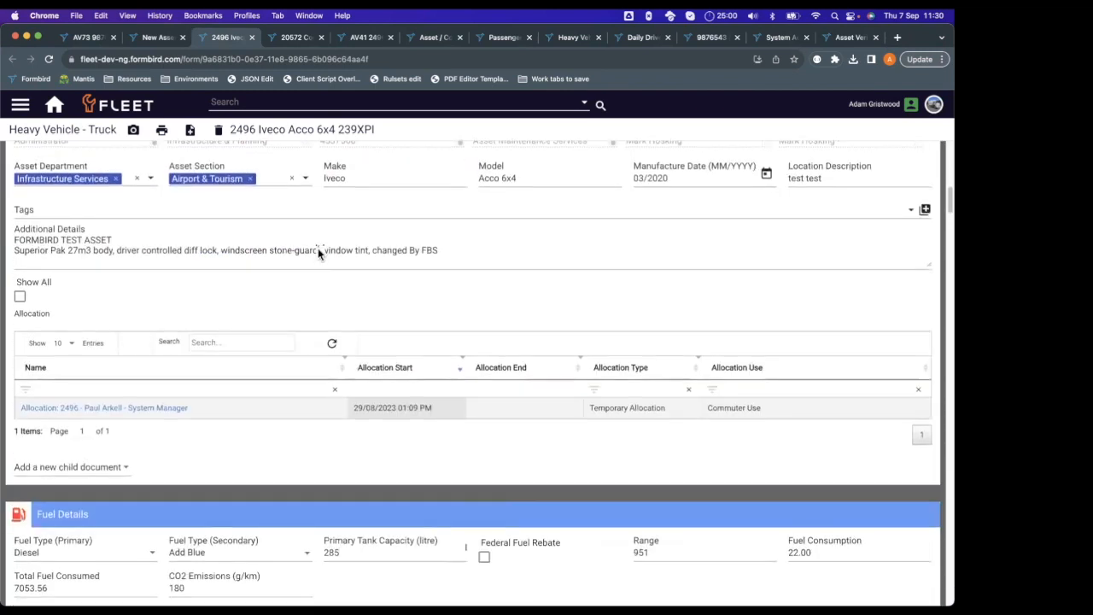
scroll(315, 243, "down", 3)
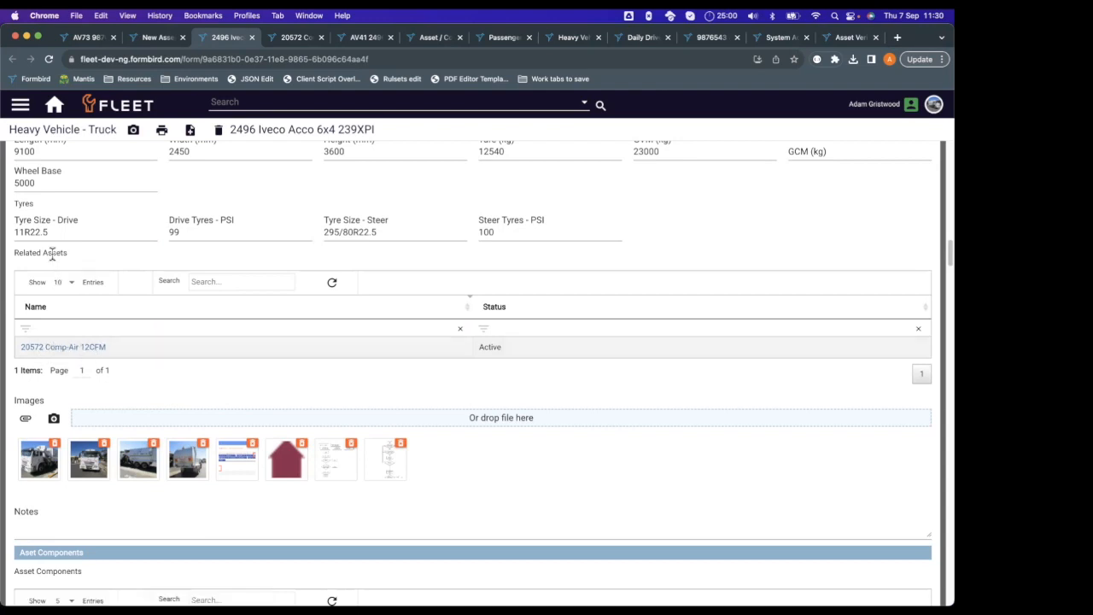
Open the related asset 20572 Comp-Air 12CFM, view its classification details and parent asset, and close the record.
double_click(244, 128)
left_click(64, 347)
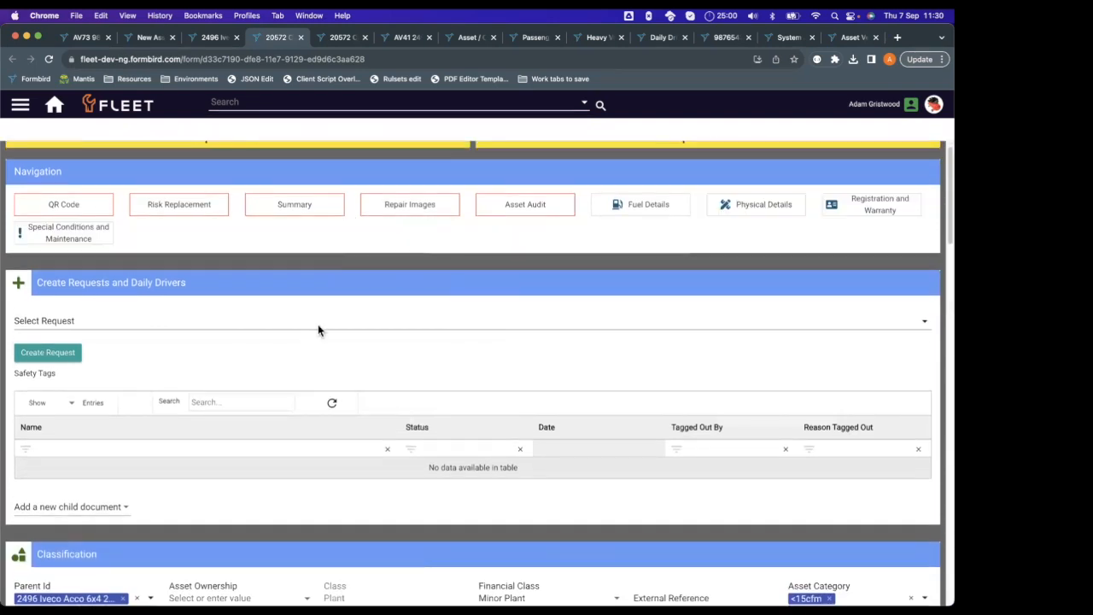
scroll(448, 271, "down", 3)
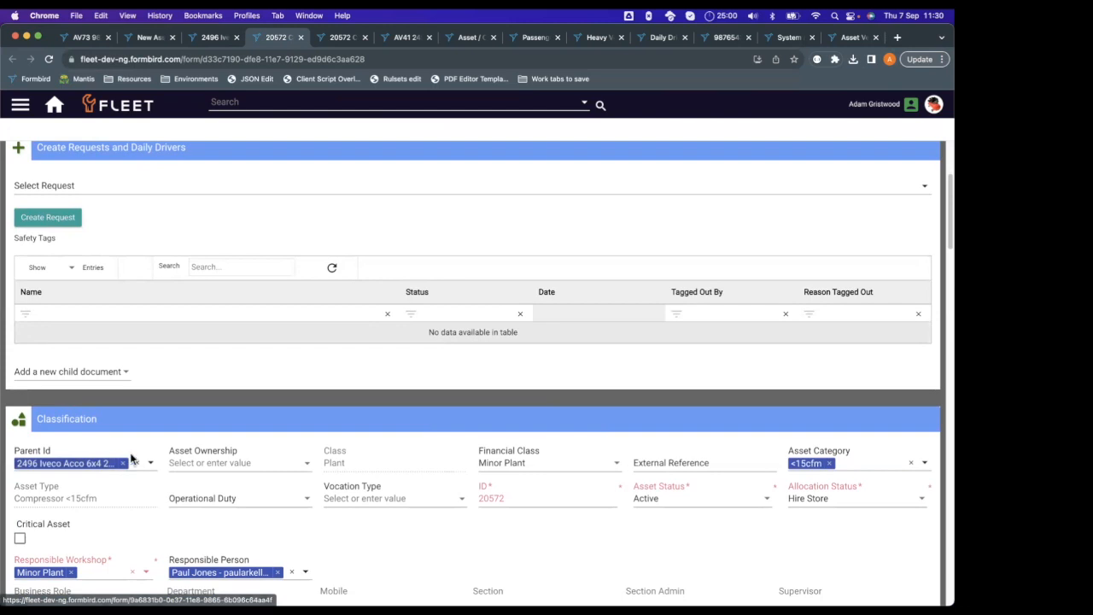
left_click(301, 37)
Show 10 entries in the 2496 Iveco Acco's Asset Components table and look through the listed components.
scroll(335, 299, "down", 4)
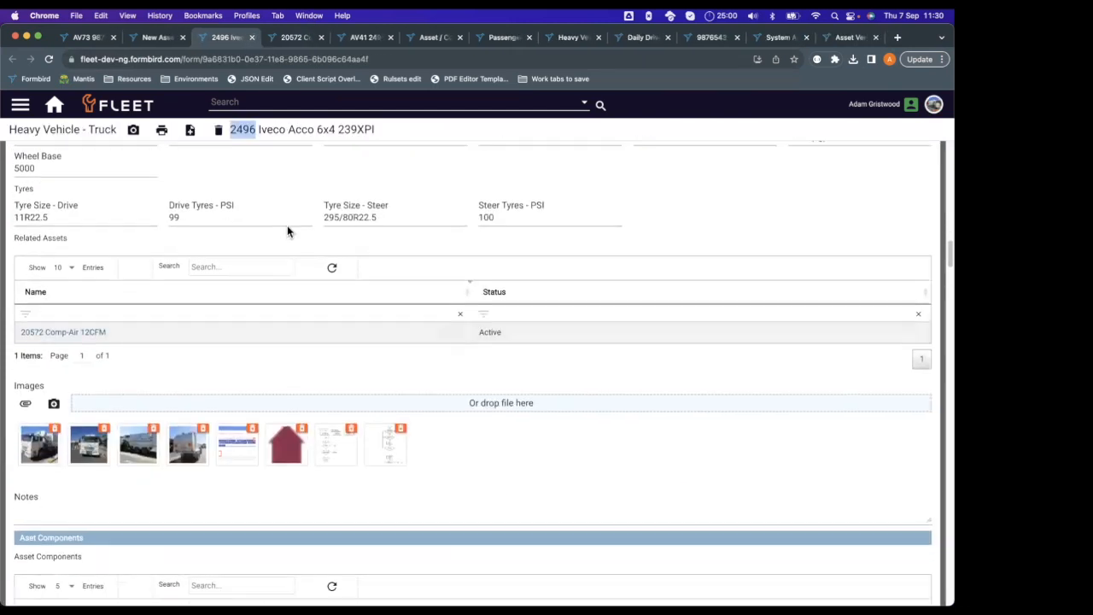
scroll(427, 273, "down", 5)
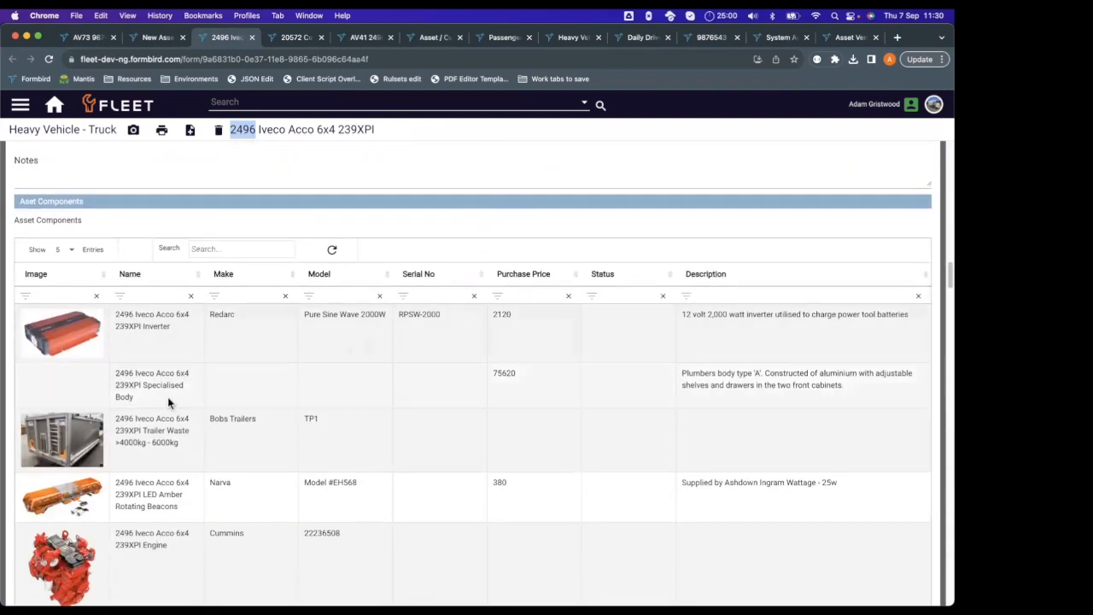
scroll(162, 303, "down", 2)
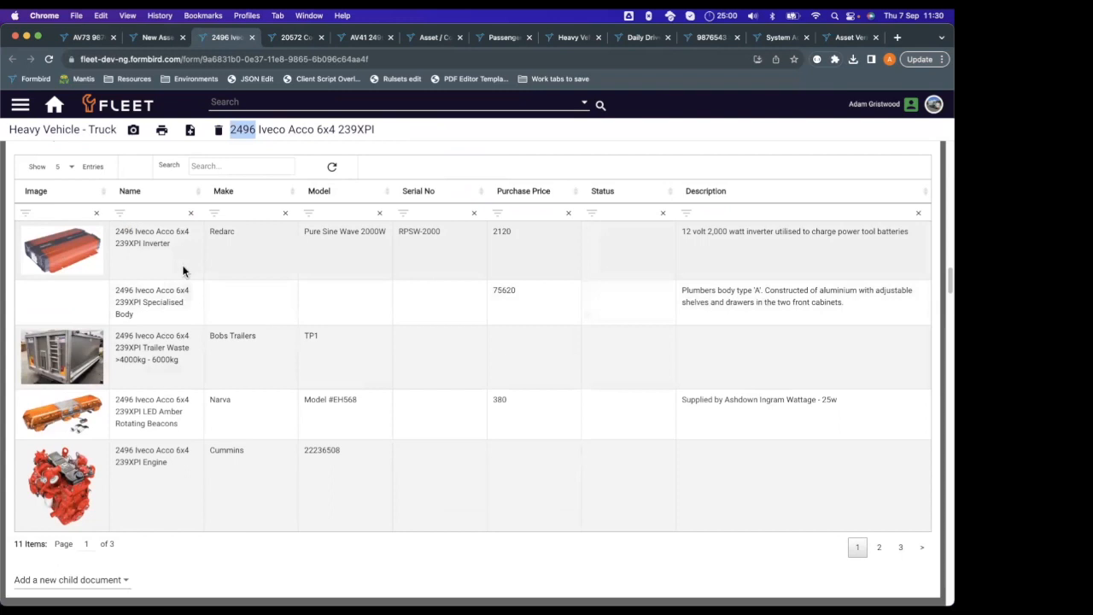
left_click(66, 166)
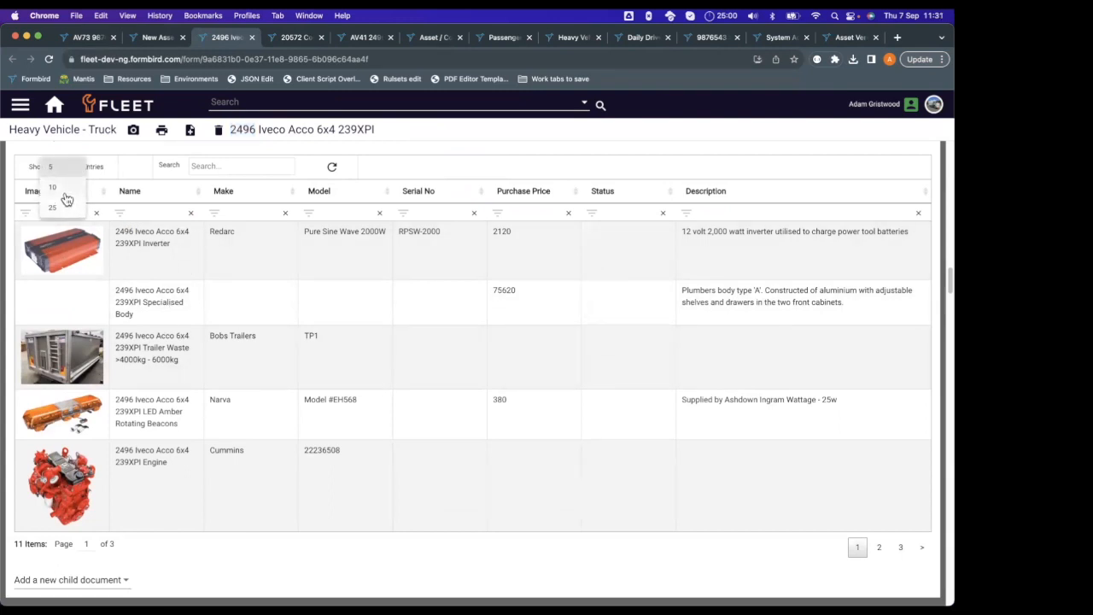
left_click(68, 208)
scroll(256, 327, "down", 1)
scroll(236, 347, "down", 1)
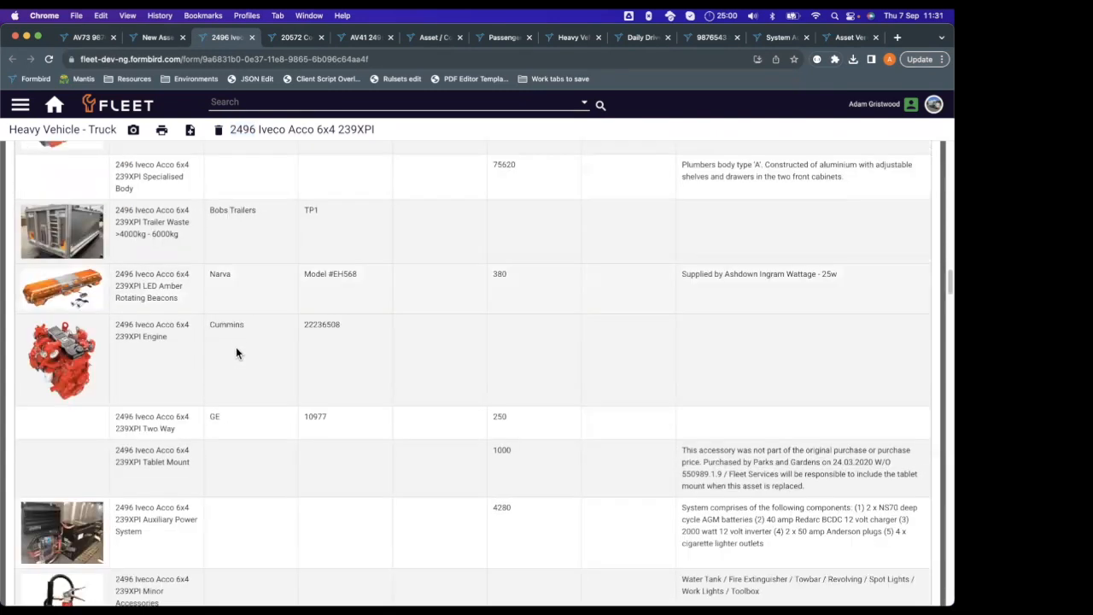
scroll(229, 350, "down", 2)
scroll(222, 349, "down", 1)
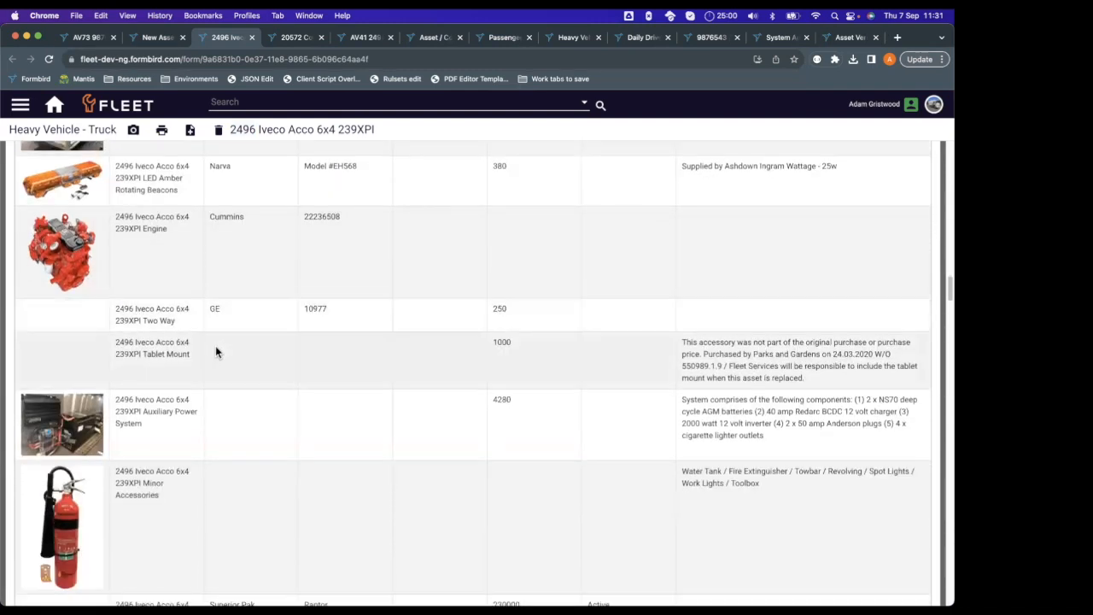
scroll(183, 325, "down", 1)
scroll(162, 393, "down", 1)
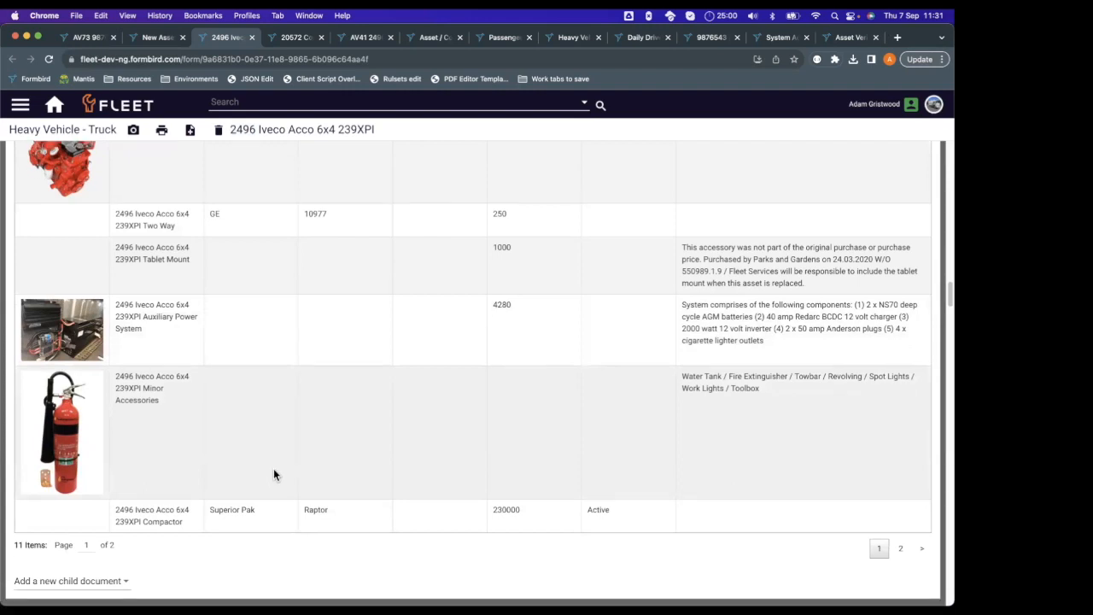
scroll(264, 469, "up", 1)
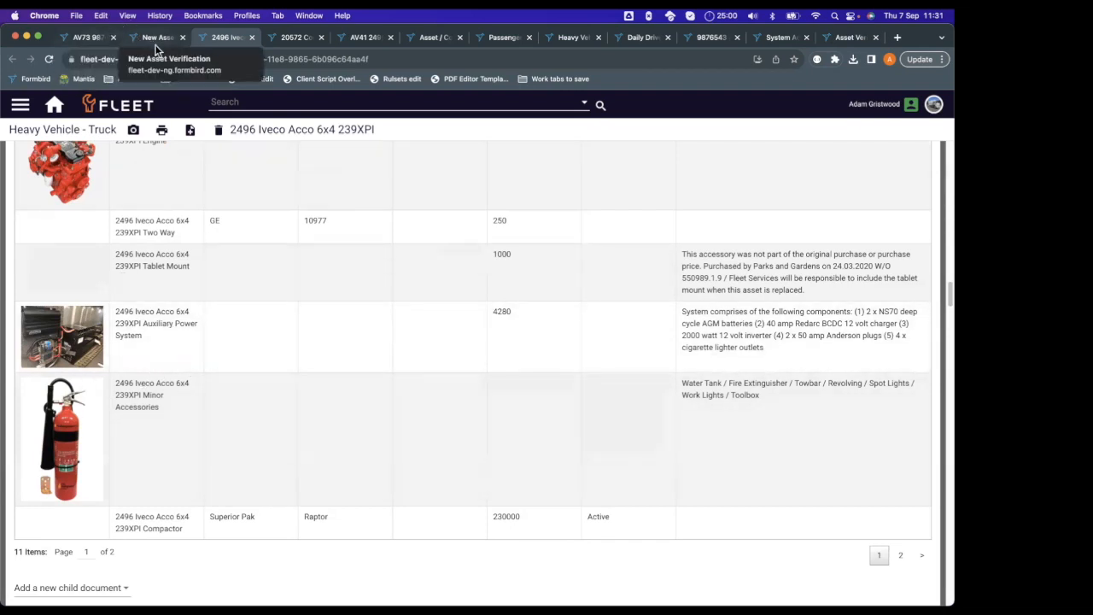
Review both pages of related components and check questions on the AV41 Iveco Acco verification, and return to the AV73 Ford Ranger verification.
left_click(349, 35)
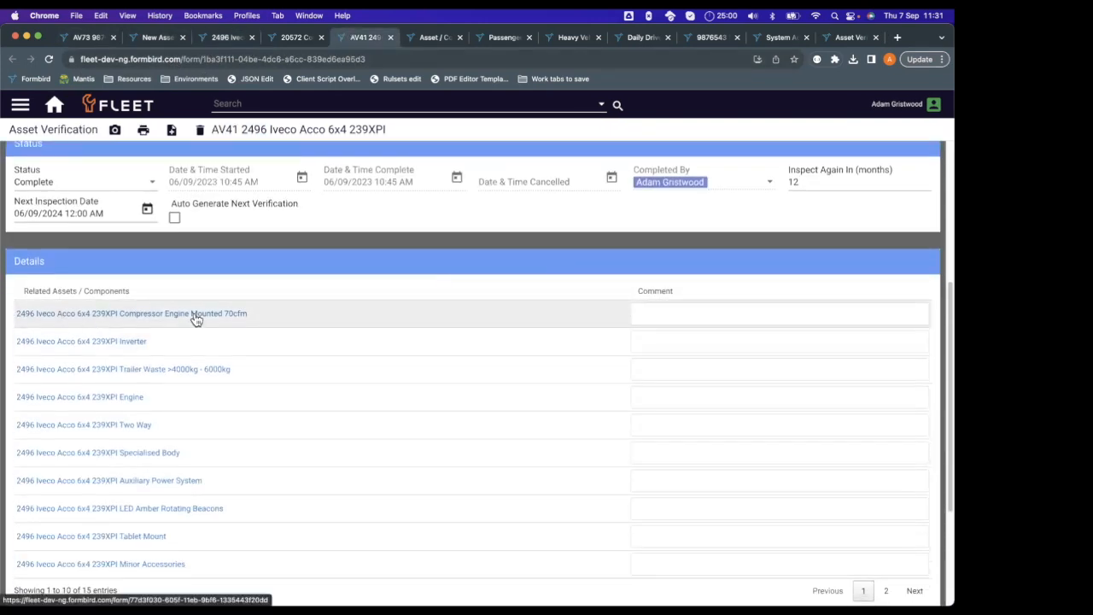
scroll(196, 314, "down", 3)
scroll(274, 348, "up", 1)
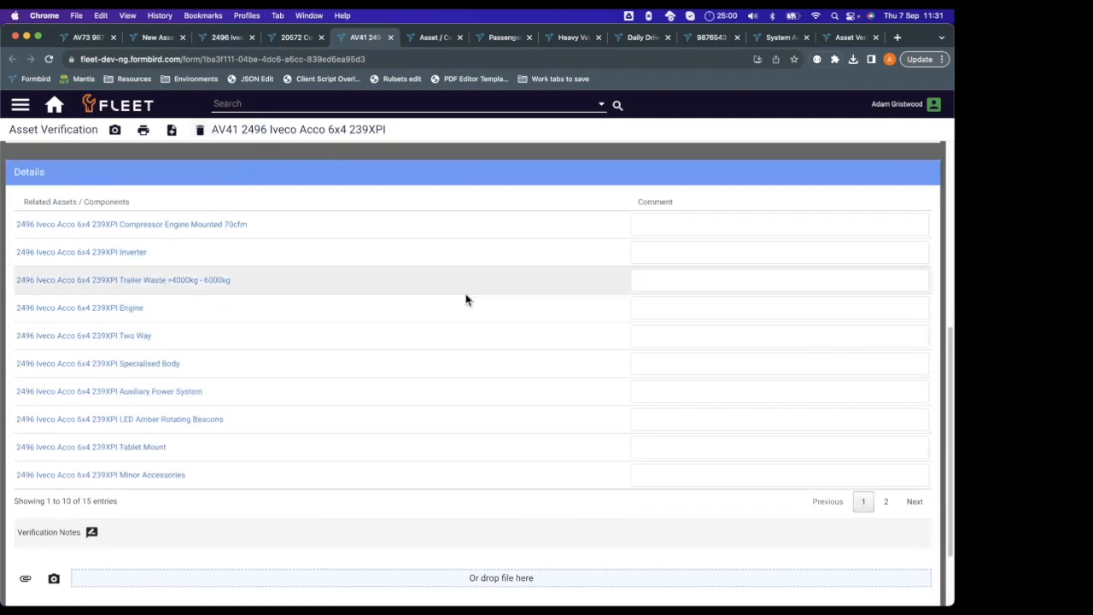
scroll(466, 297, "down", 1)
left_click(885, 481)
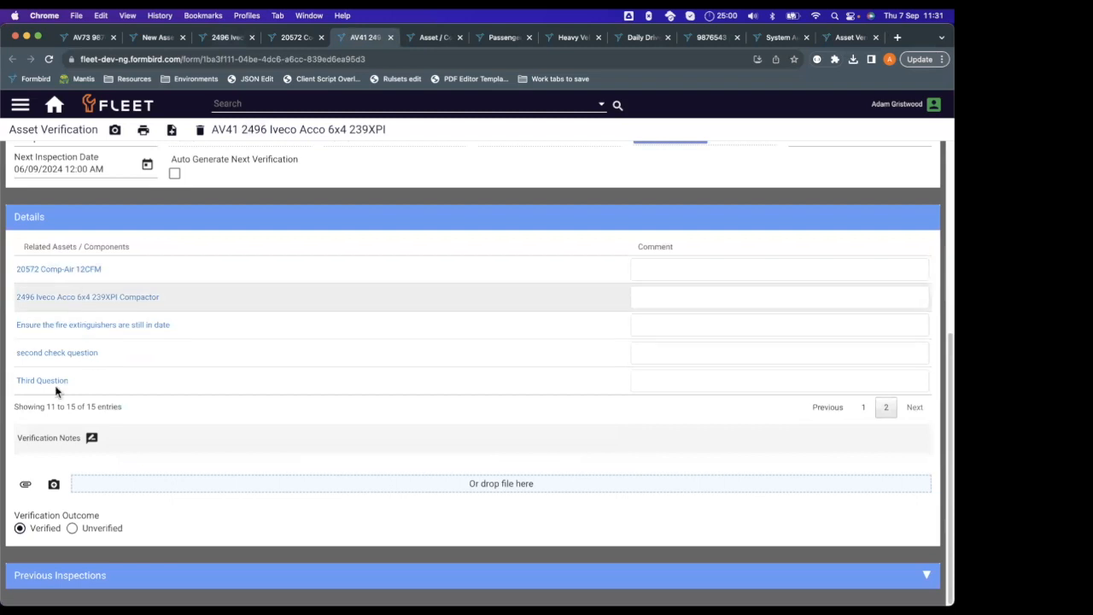
left_click(98, 35)
scroll(213, 351, "up", 1)
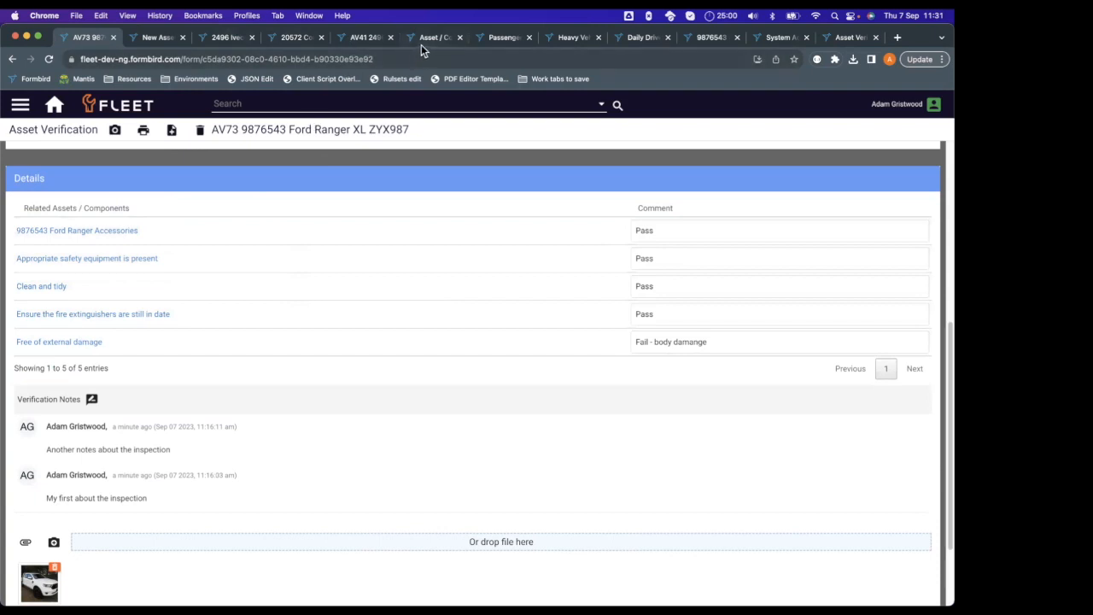
Go to the Asset / Component Group Mappings configuration, filter the names by "passen" and open the Passenger Vehicle Asset Group Mapping.
left_click(58, 105)
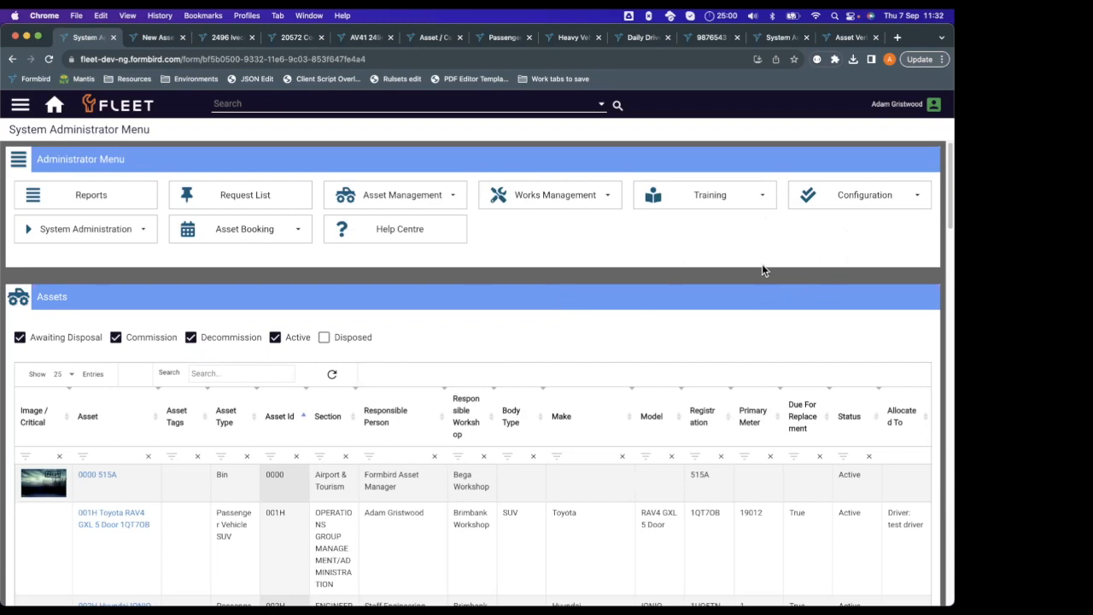
left_click(830, 198)
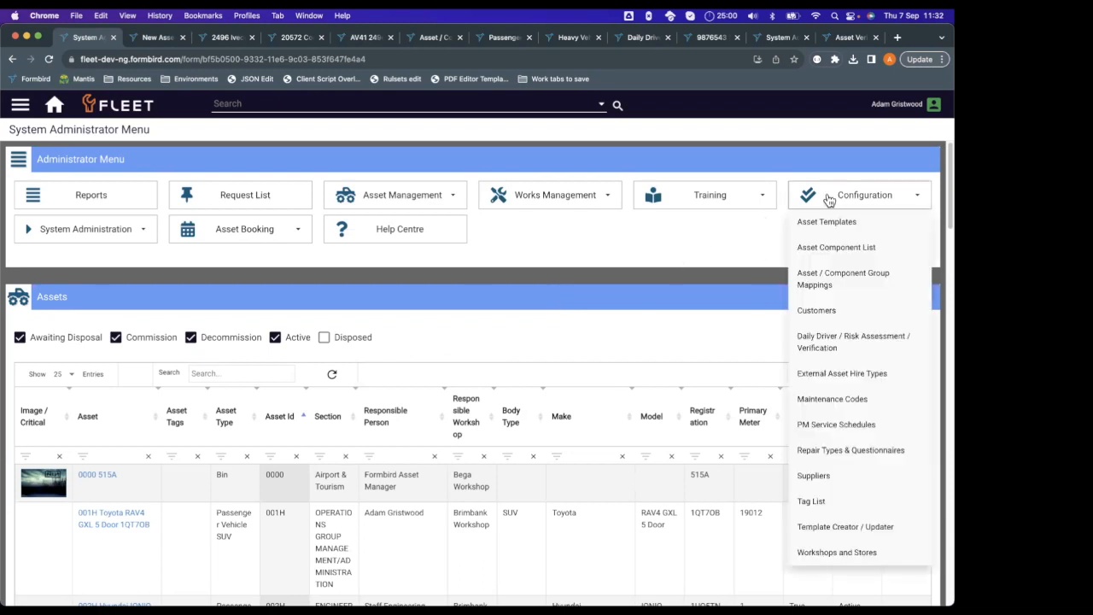
left_click(866, 275)
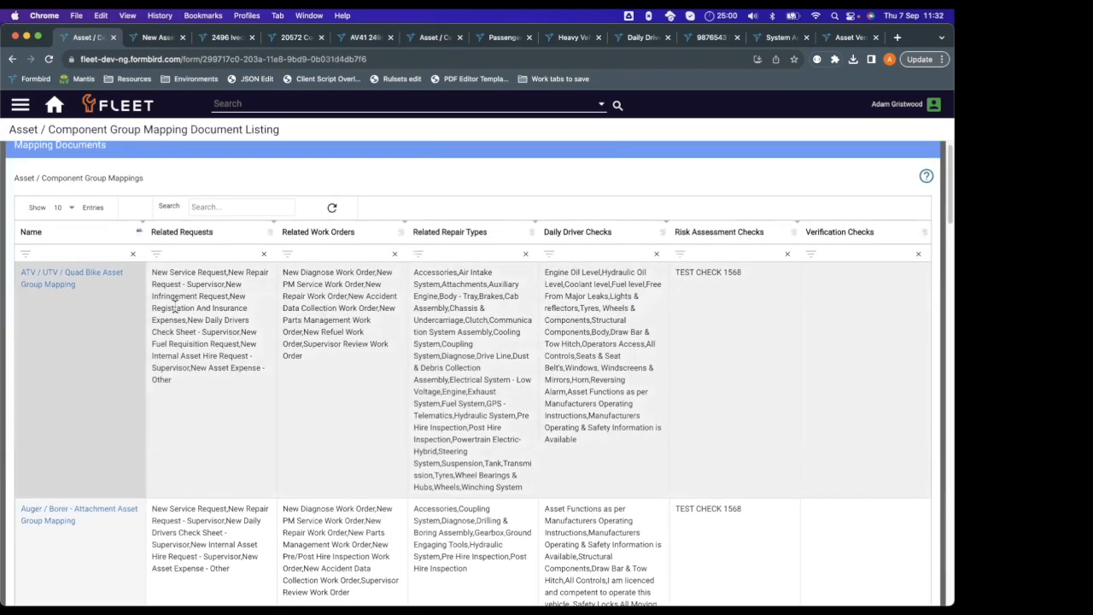
left_click(83, 253)
type("passen")
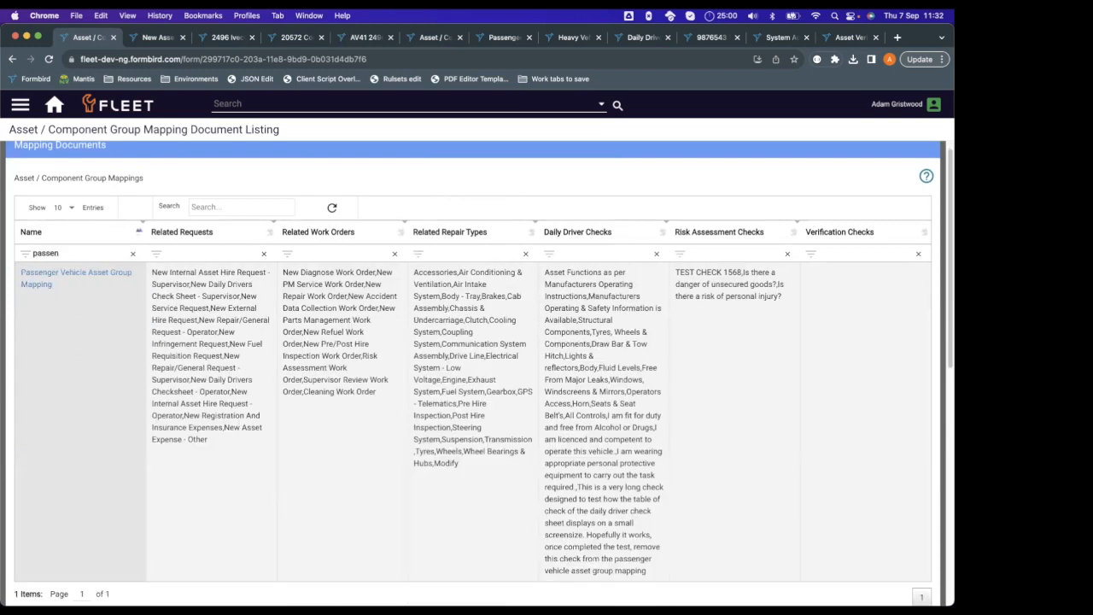
left_click(85, 273)
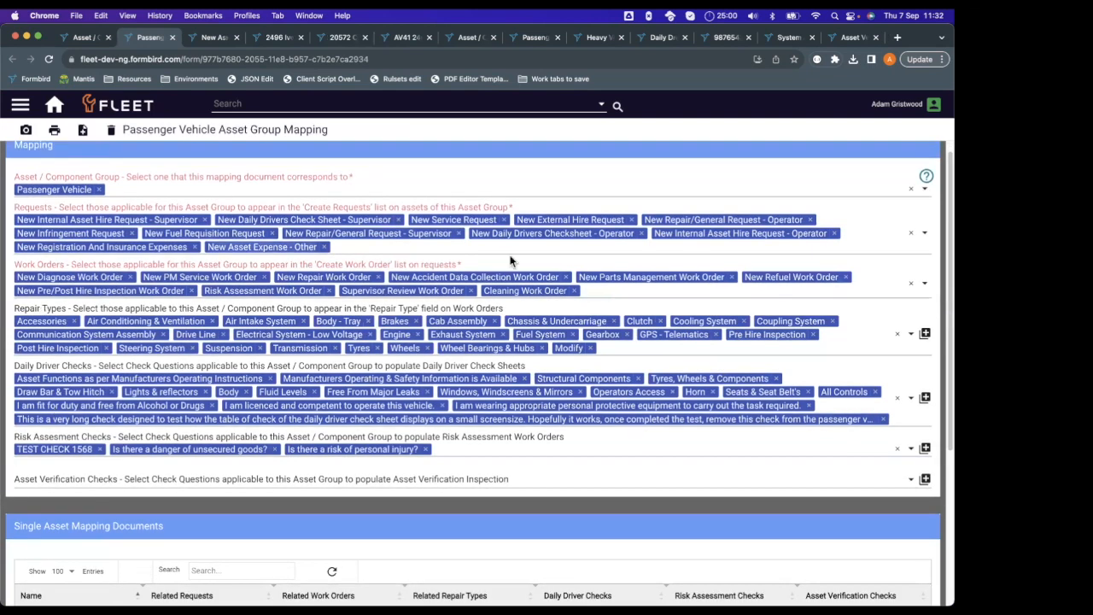
Add "Clean and tidy" to the Asset Verification Checks of the Passenger Vehicle Asset Group Mapping.
scroll(137, 301, "up", 1)
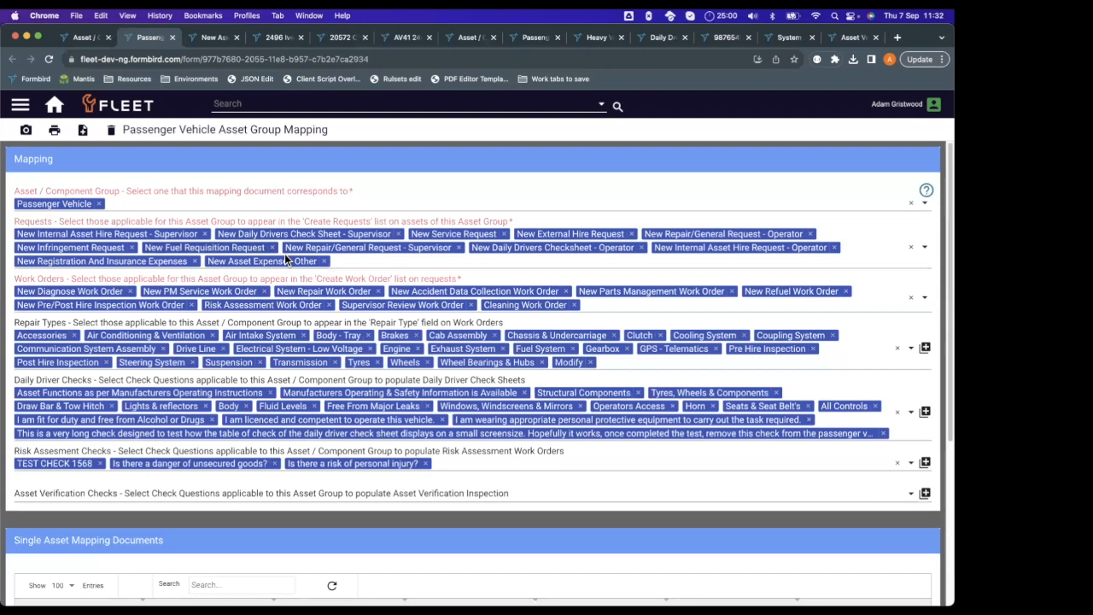
scroll(308, 248, "down", 1)
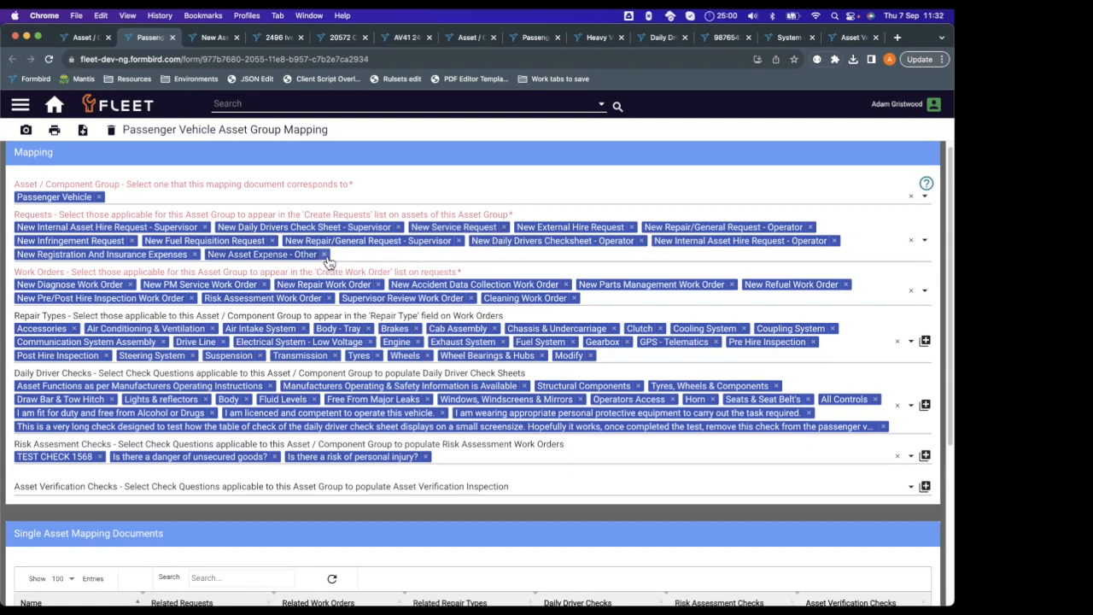
scroll(328, 261, "down", 3)
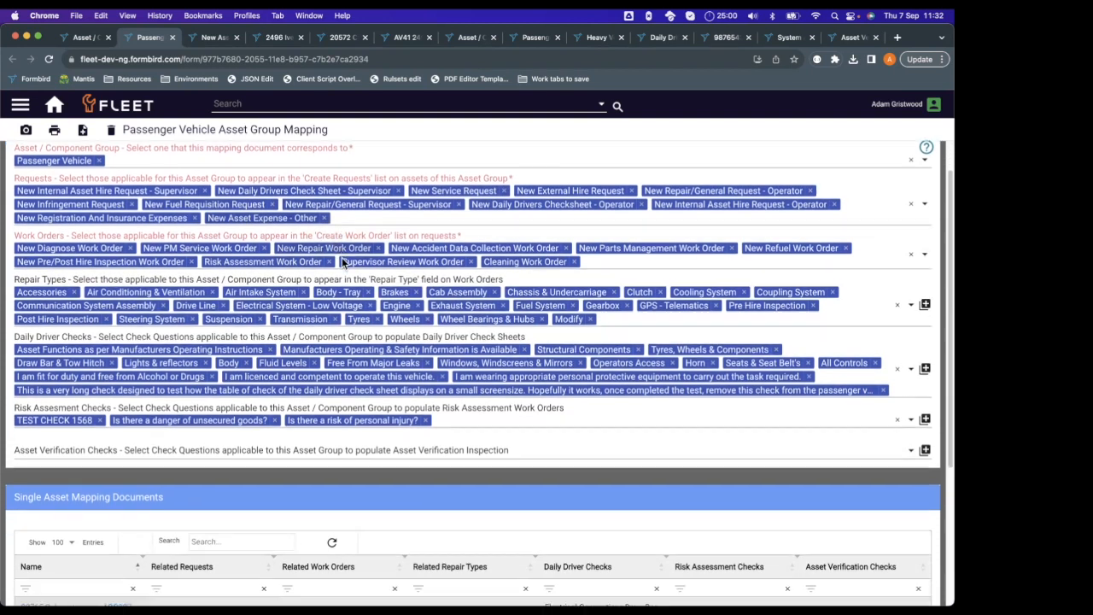
left_click(170, 435)
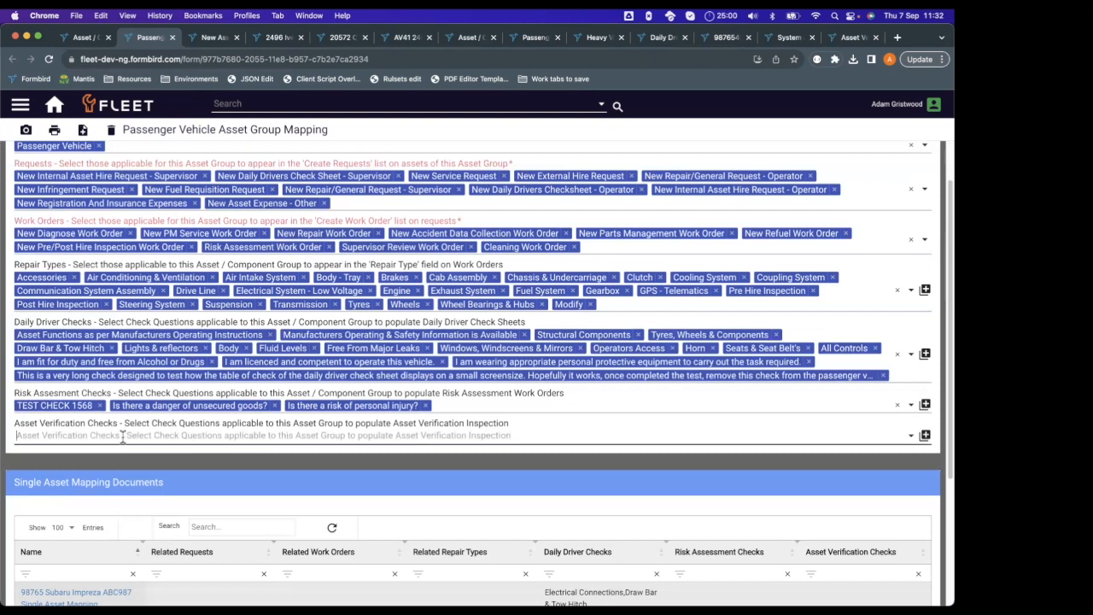
left_click(122, 436)
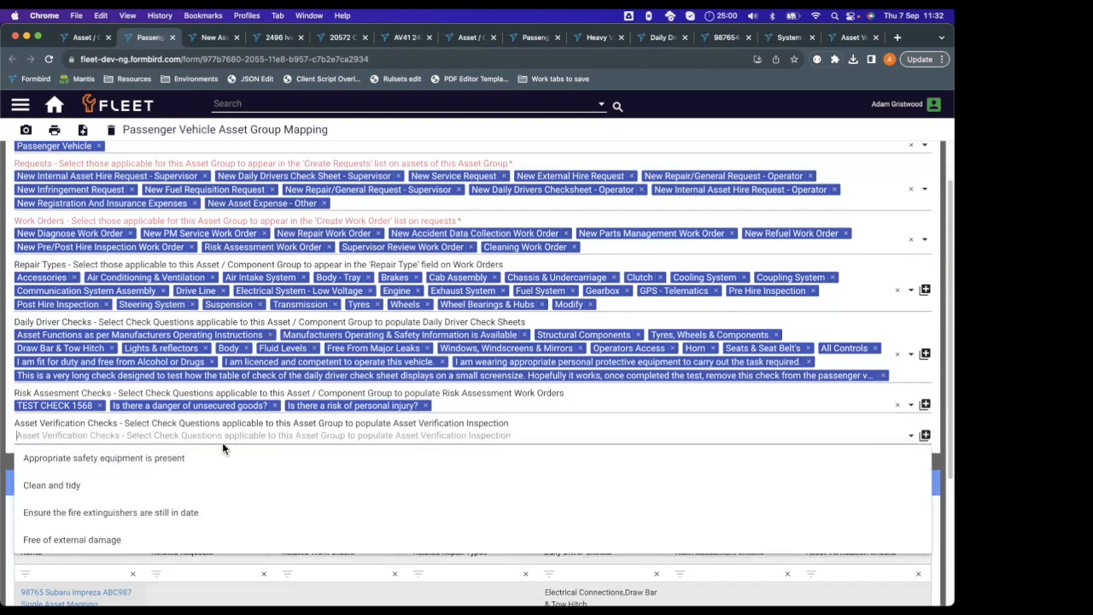
left_click(283, 486)
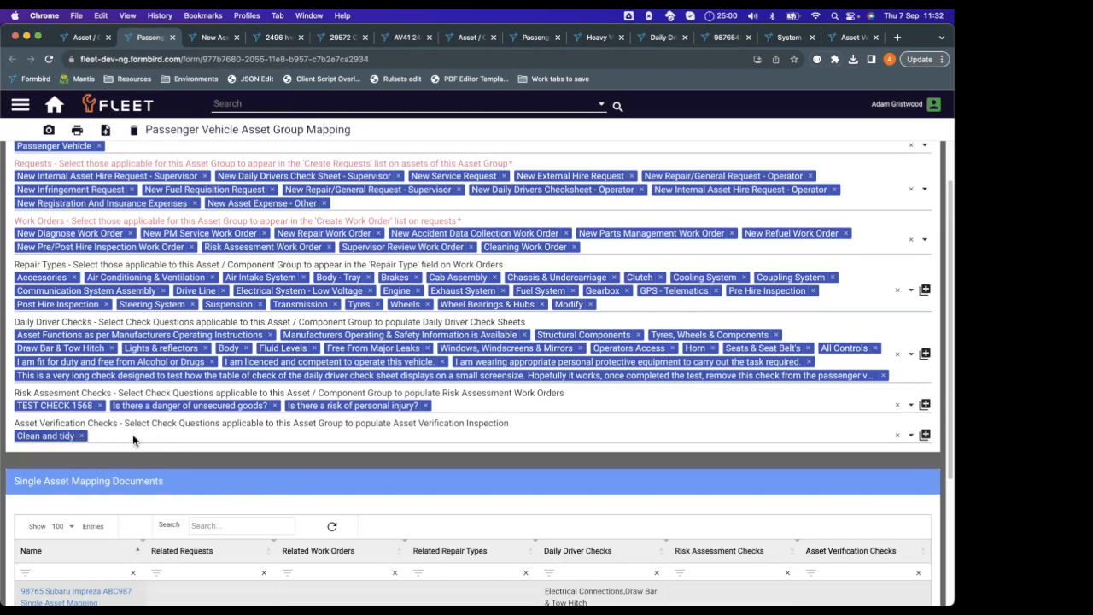
Open the 9876543 Ford Ranger XL single asset mapping under the Passenger Vehicle group mapping and review its check fields, including the available Daily Driver Checks.
scroll(159, 439, "up", 1)
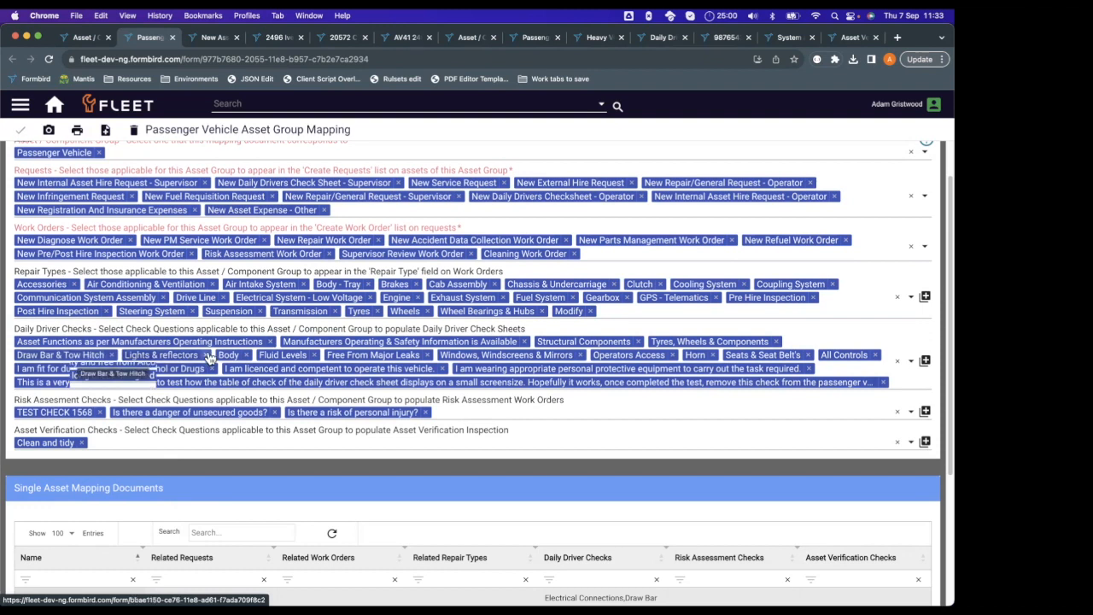
scroll(316, 329, "down", 3)
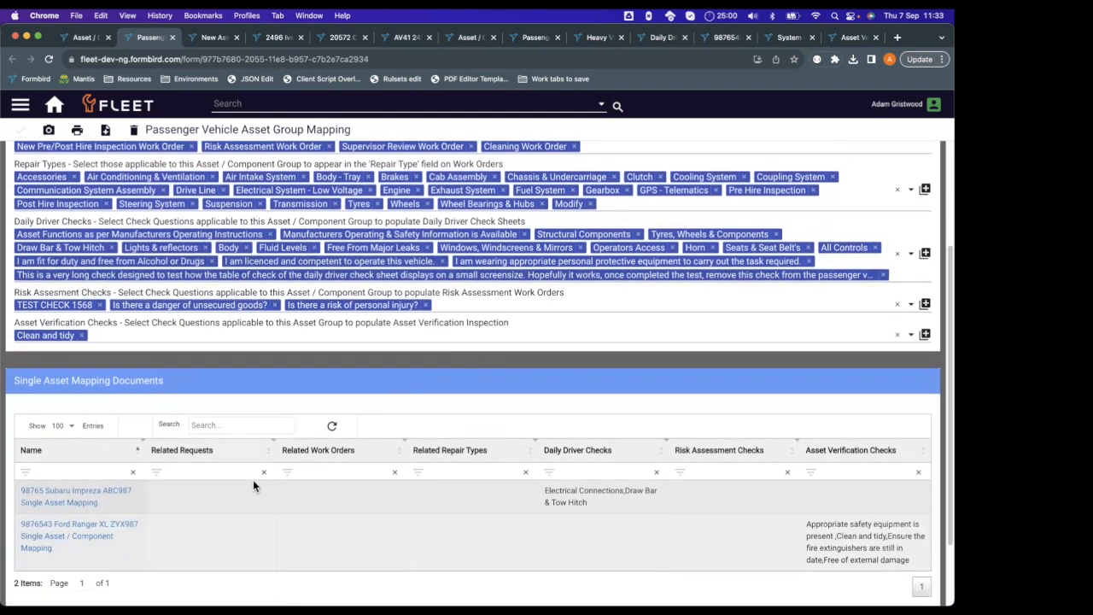
scroll(252, 480, "down", 2)
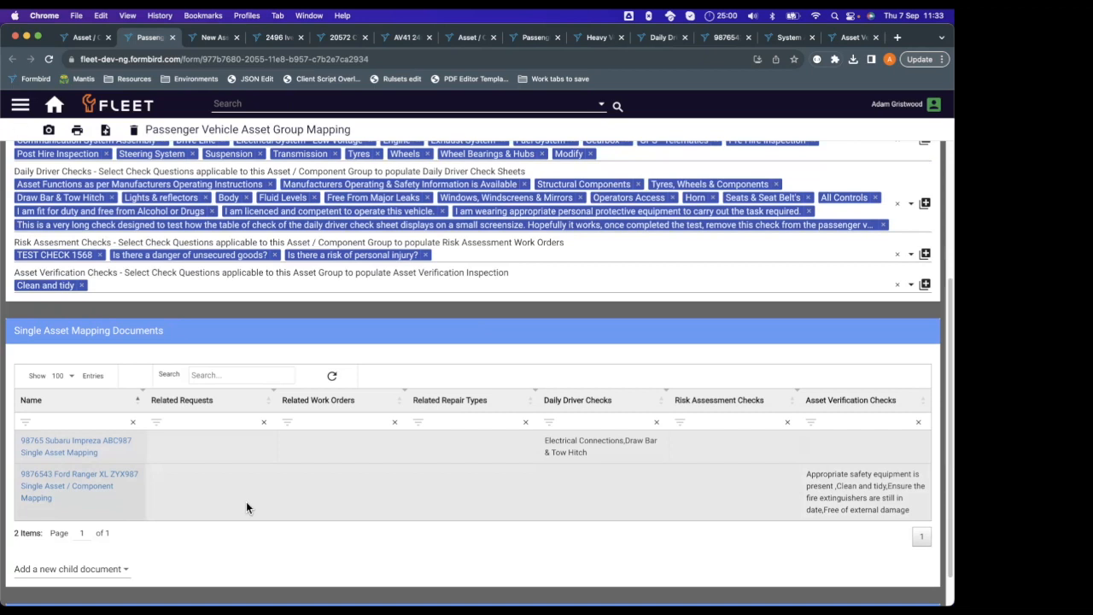
left_click(246, 502)
scroll(372, 375, "down", 2)
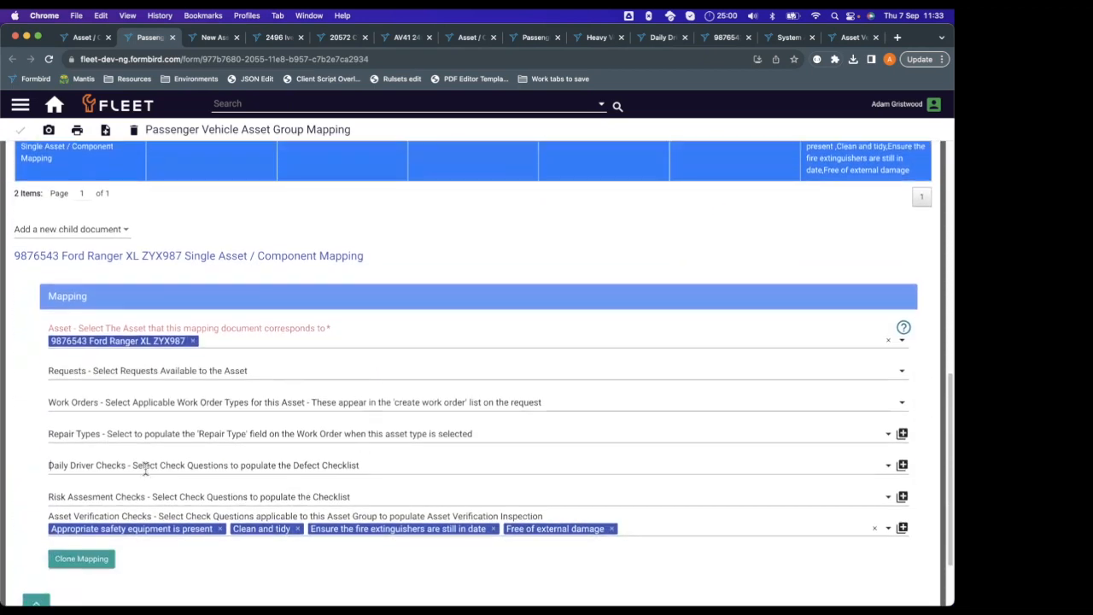
left_click(160, 469)
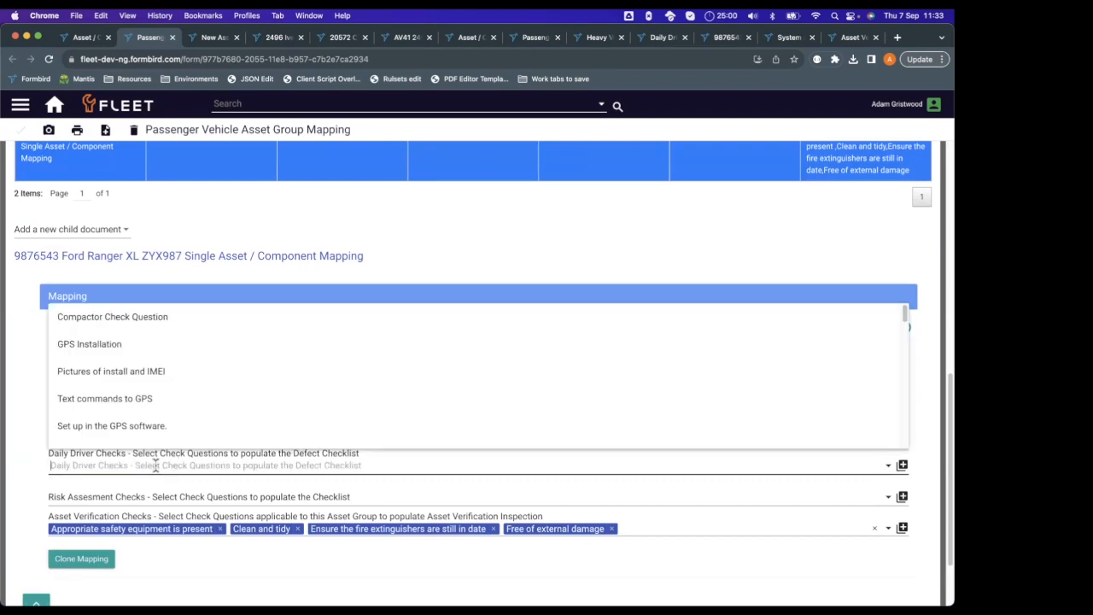
left_click(42, 462)
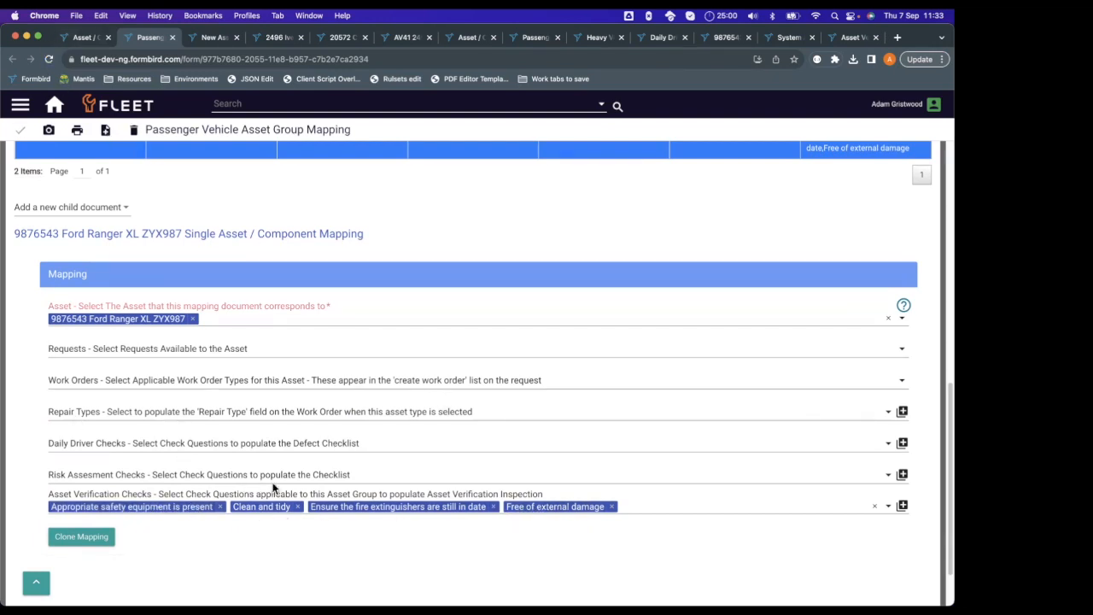
scroll(313, 461, "up", 2)
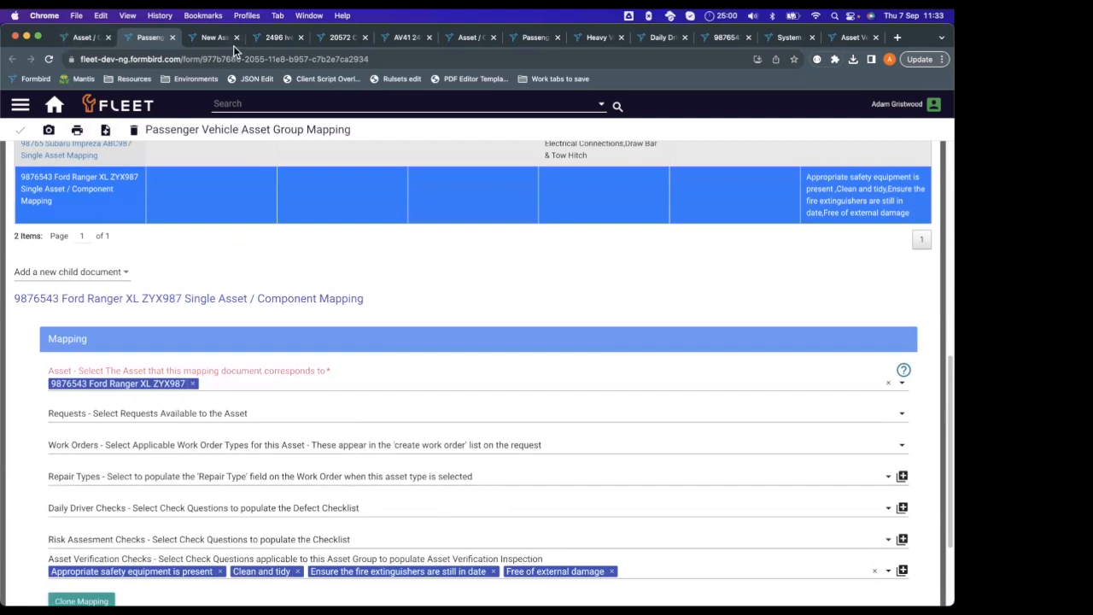
Review the verification checks in the Heavy Vehicle - Truck Asset Group Mapping and compare them with the details of the AV41 Iveco Acco verification.
left_click(603, 37)
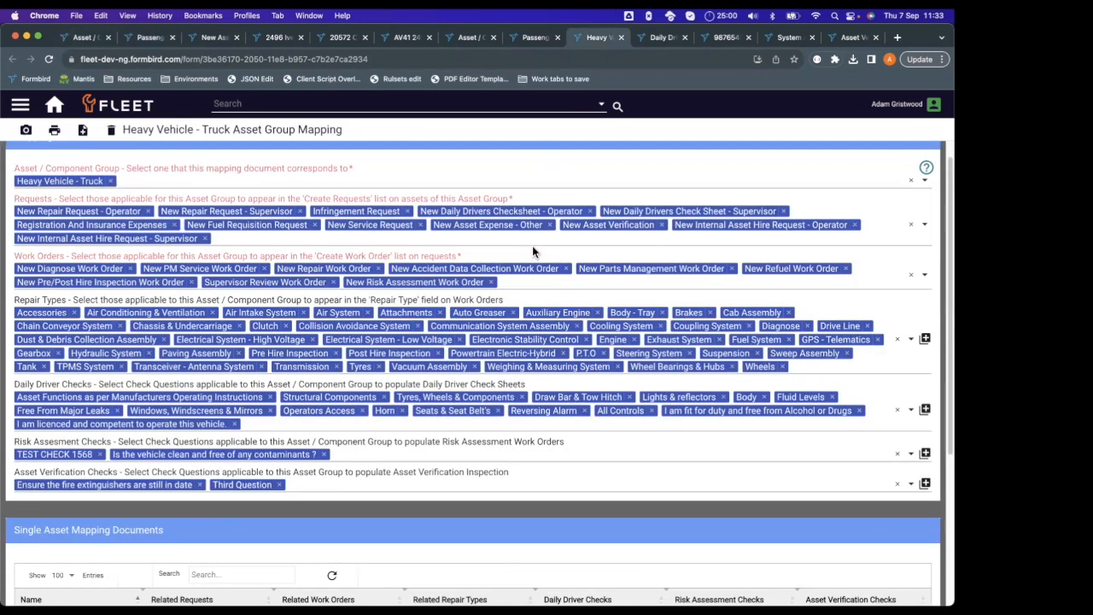
scroll(531, 245, "down", 1)
scroll(531, 245, "down", 1)
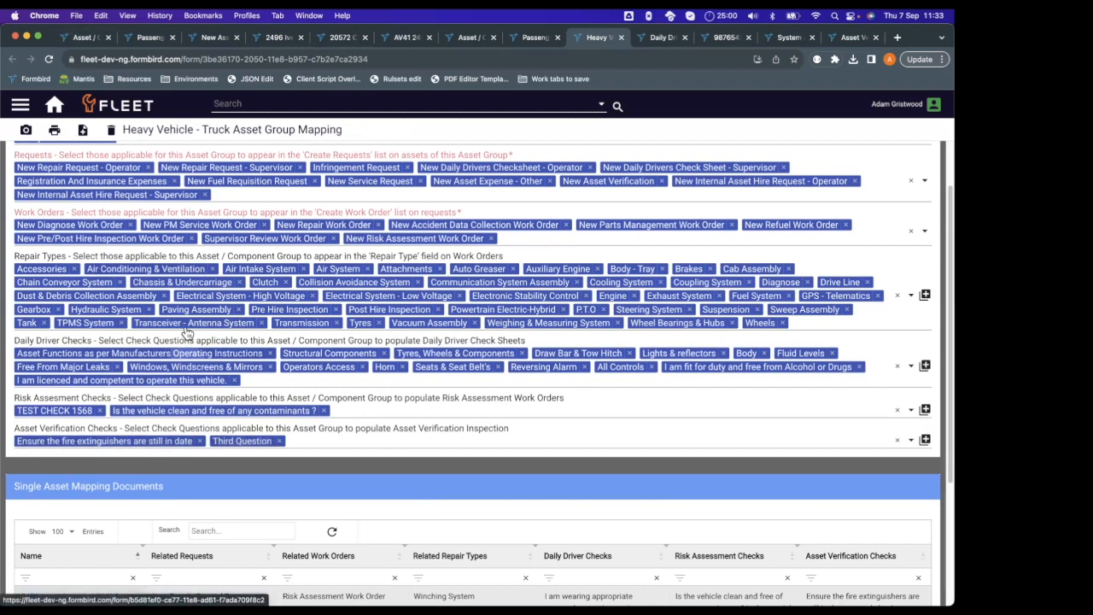
left_click(392, 44)
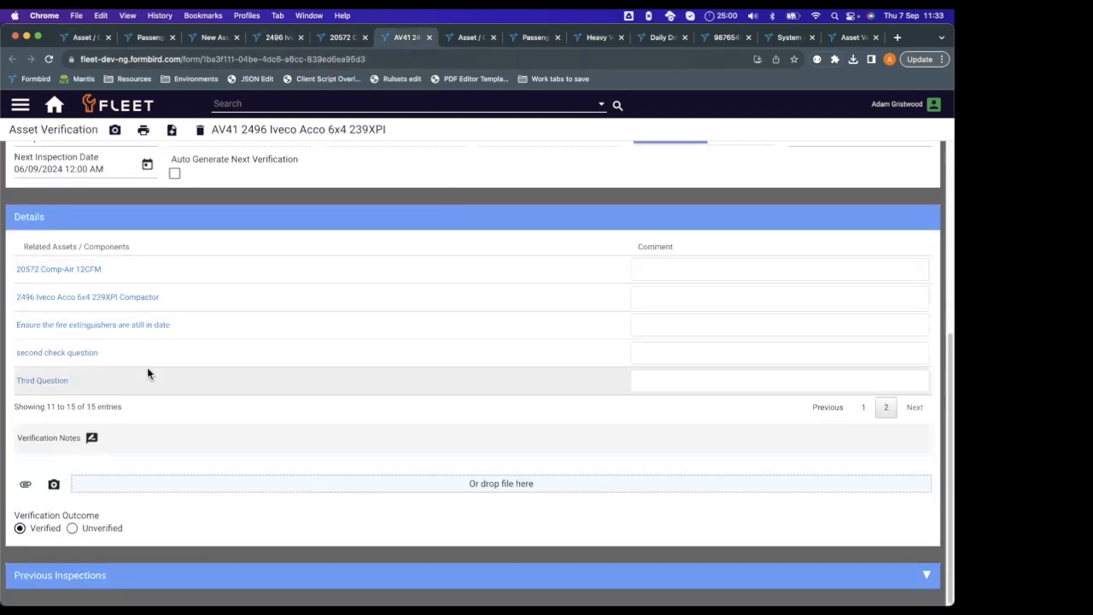
scroll(276, 337, "up", 1)
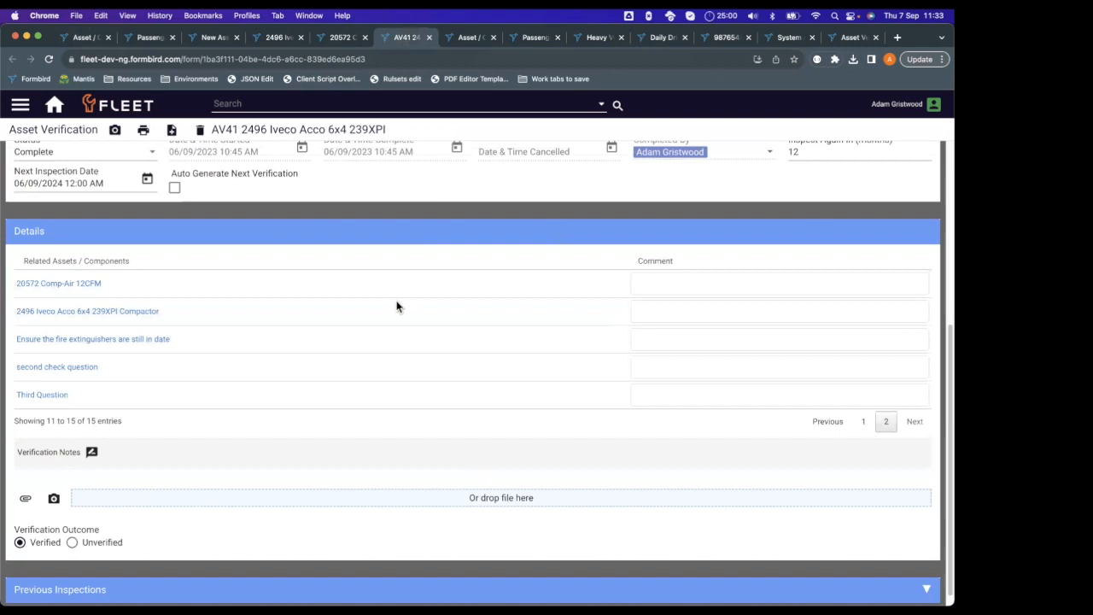